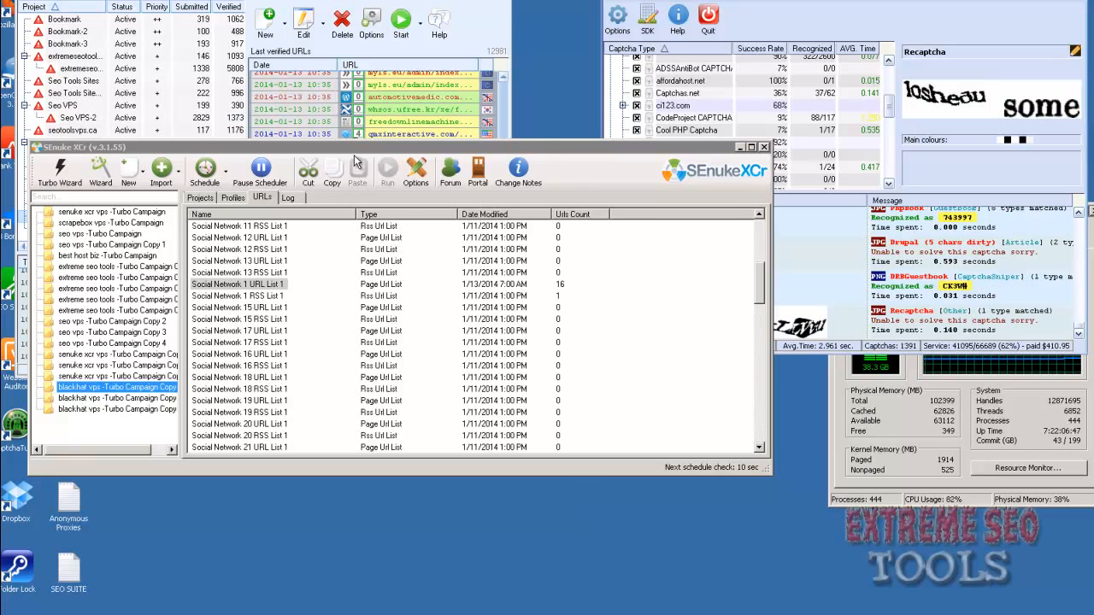
# - Switch to Process Lasso and Task Manager and arrange their windows to examine the server's active processes, CPU and memory load
pyautogui.moveTo(364, 145); pyautogui.dragTo(418, 149)
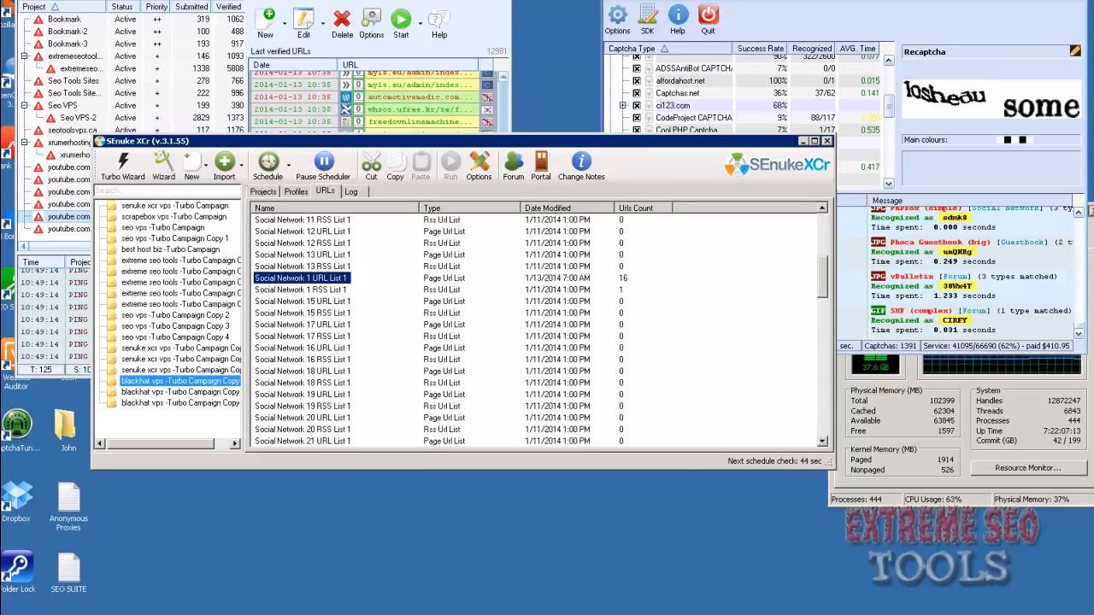
pyautogui.click(427, 614)
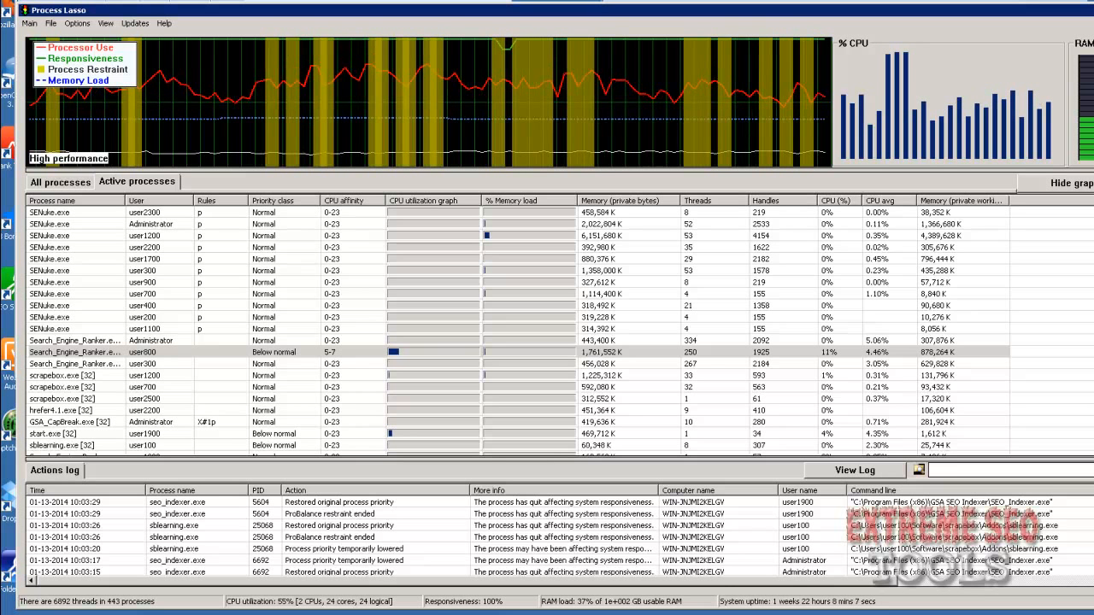
pyautogui.click(871, 613)
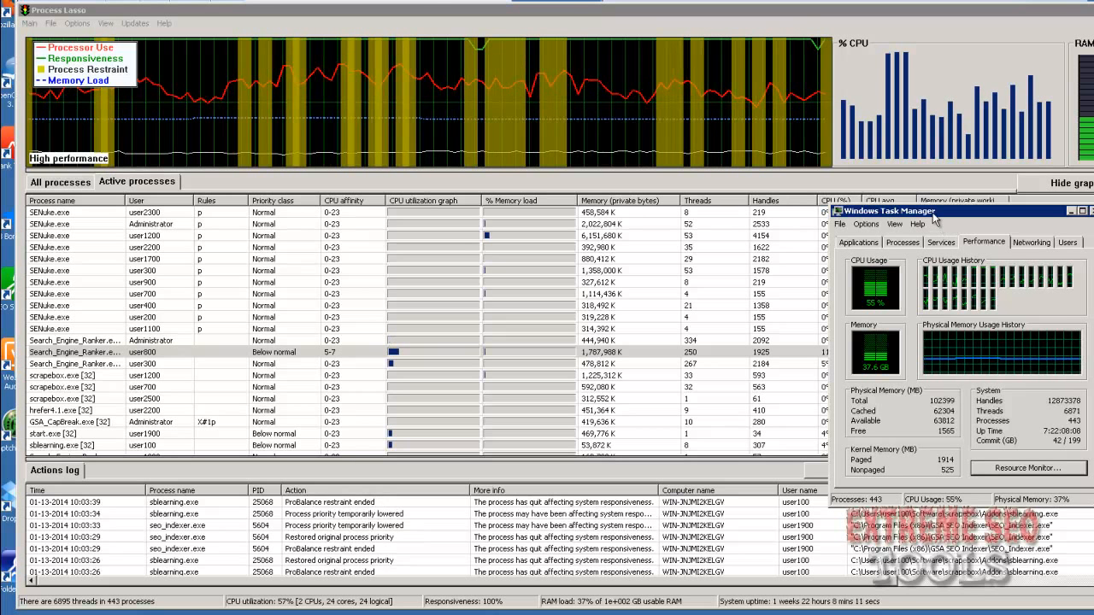
pyautogui.moveTo(931, 212); pyautogui.dragTo(915, 187)
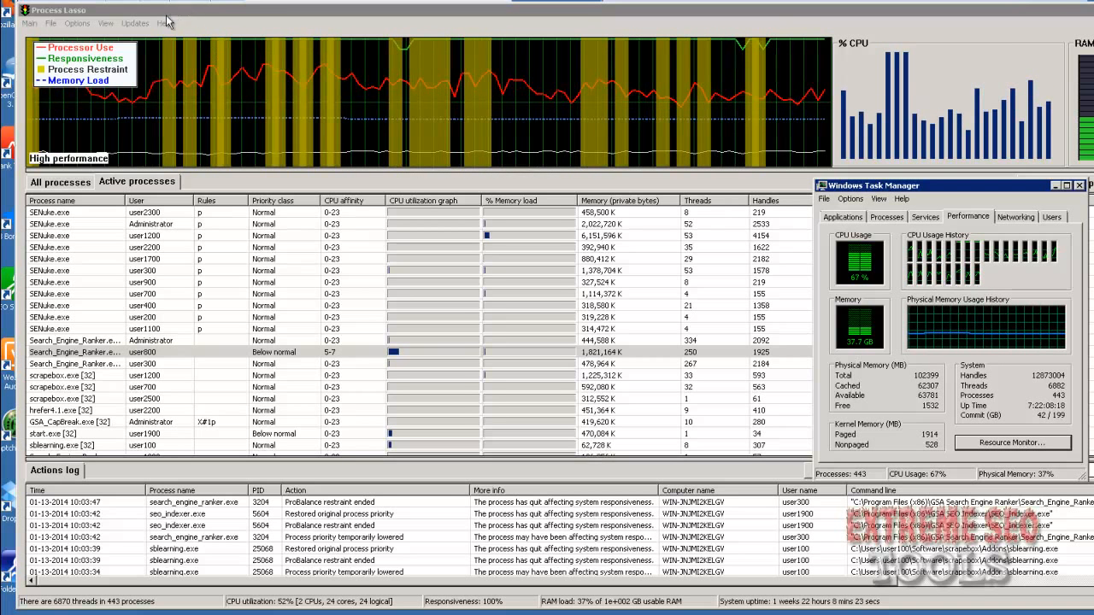
pyautogui.moveTo(166, 15); pyautogui.dragTo(146, 20)
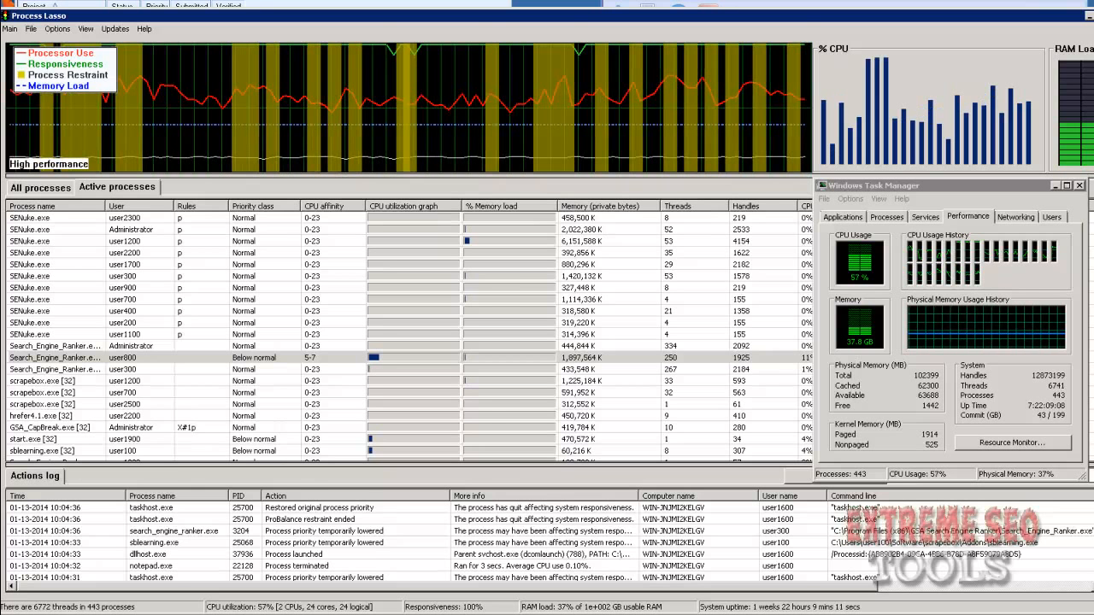
# - Switch to GSA Search Engine Ranker and review the Bookmark-3 project's data and submission options without changing them
pyautogui.click(342, 4)
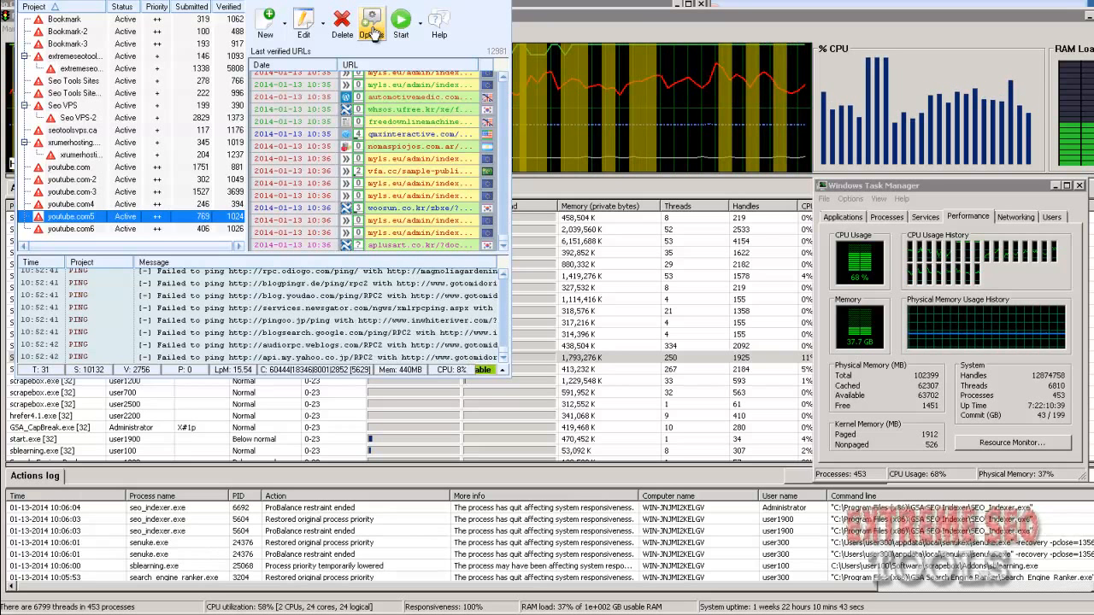
pyautogui.click(79, 45)
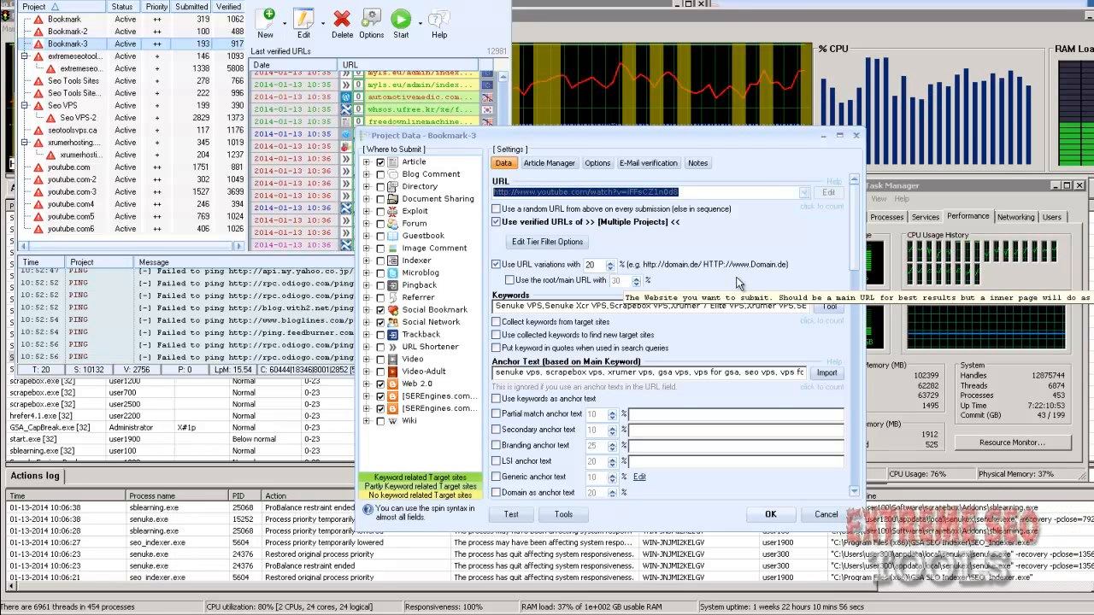
pyautogui.click(598, 164)
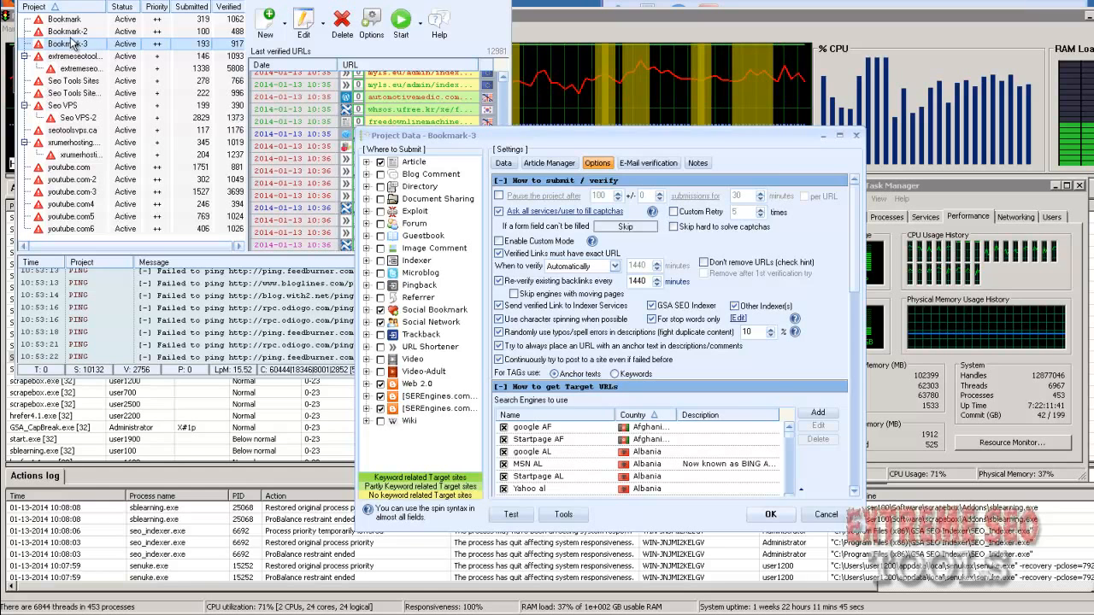
pyautogui.moveTo(547, 149); pyautogui.dragTo(459, 133)
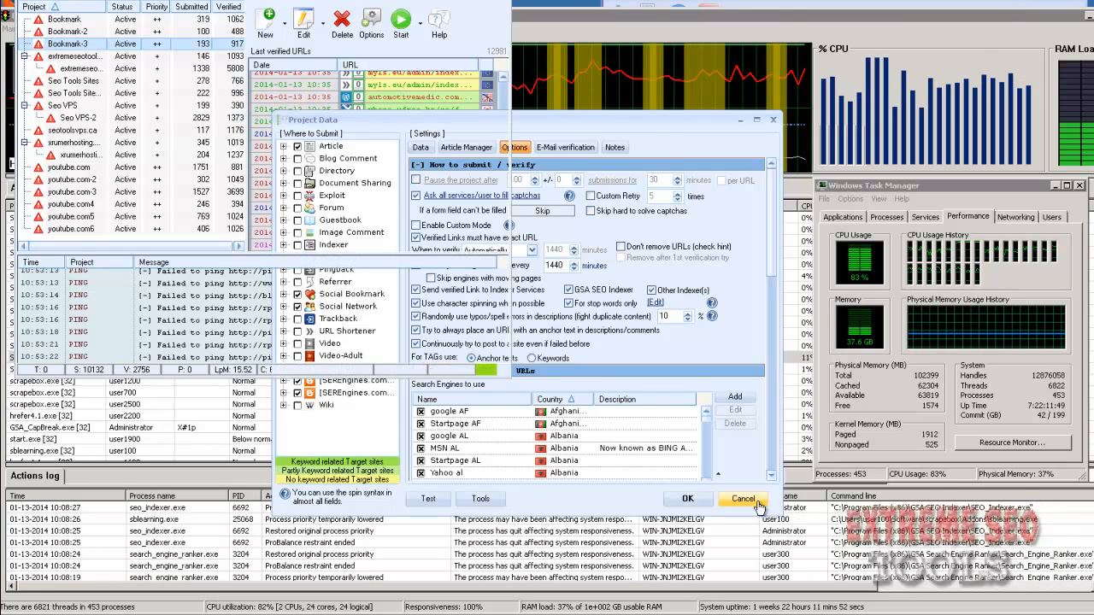
pyautogui.click(757, 501)
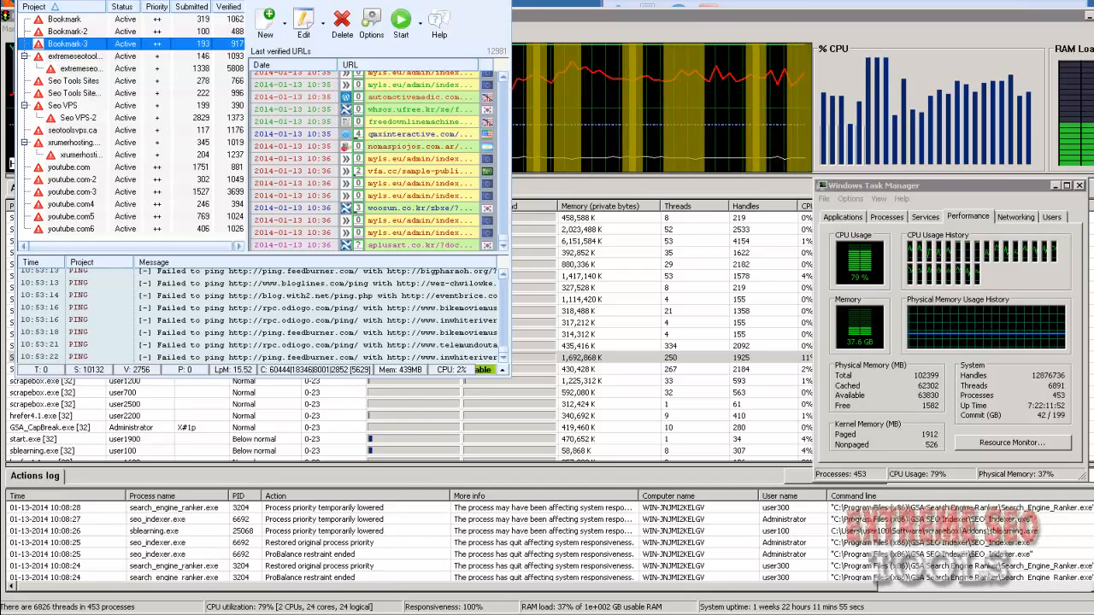
# - Switch to SEnuke XCr, dismiss the skipped-sites notification and open the Turbo Wizard fully in view
pyautogui.hotkey('alt', 'Tab')
pyautogui.moveTo(235, 141); pyautogui.dragTo(430, 138)
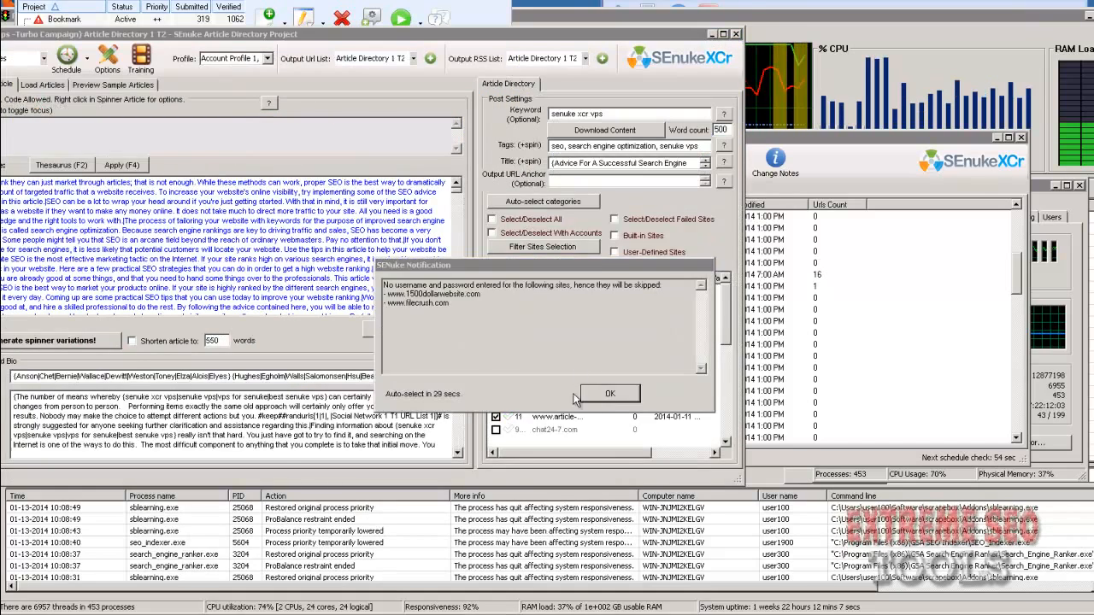
pyautogui.click(586, 396)
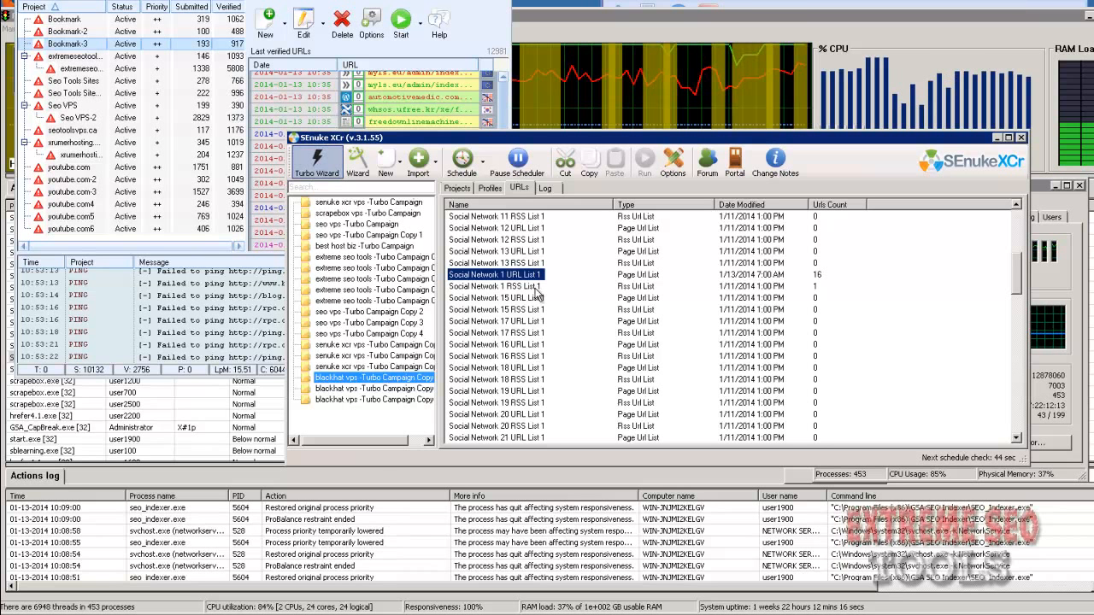
pyautogui.click(316, 160)
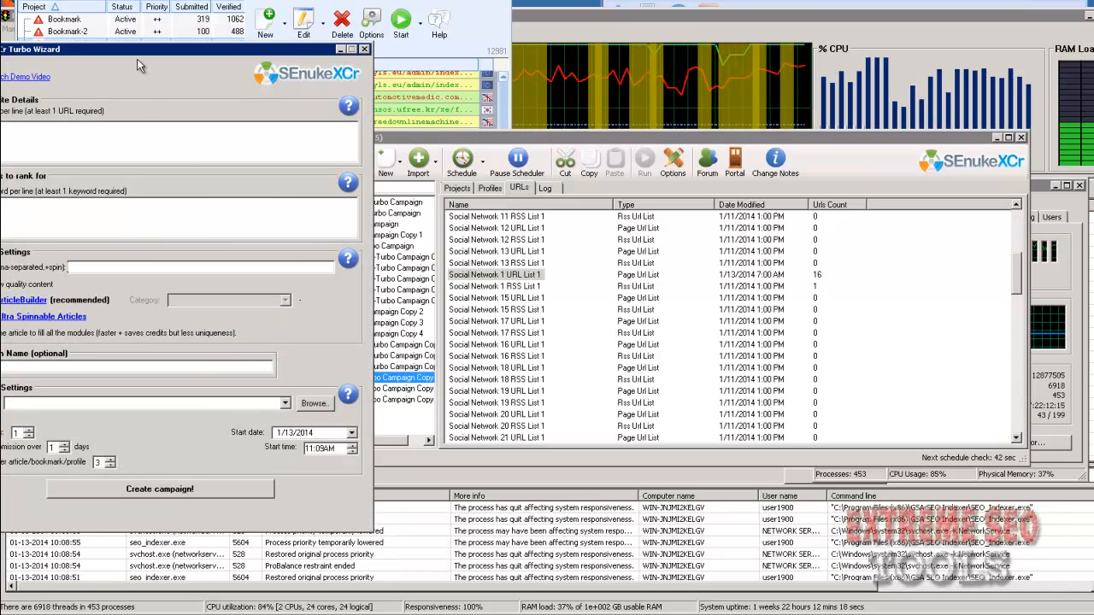
pyautogui.moveTo(139, 66); pyautogui.dragTo(635, 62)
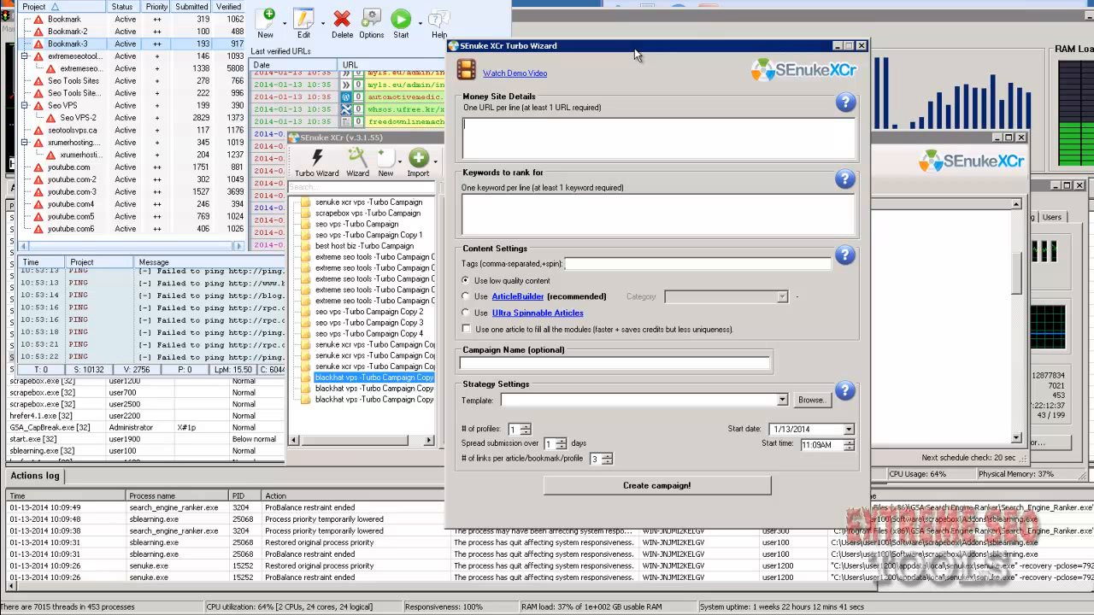
# - Enter http:/extremeseotools.com as the campaign's money site URL
pyautogui.write('http://e')
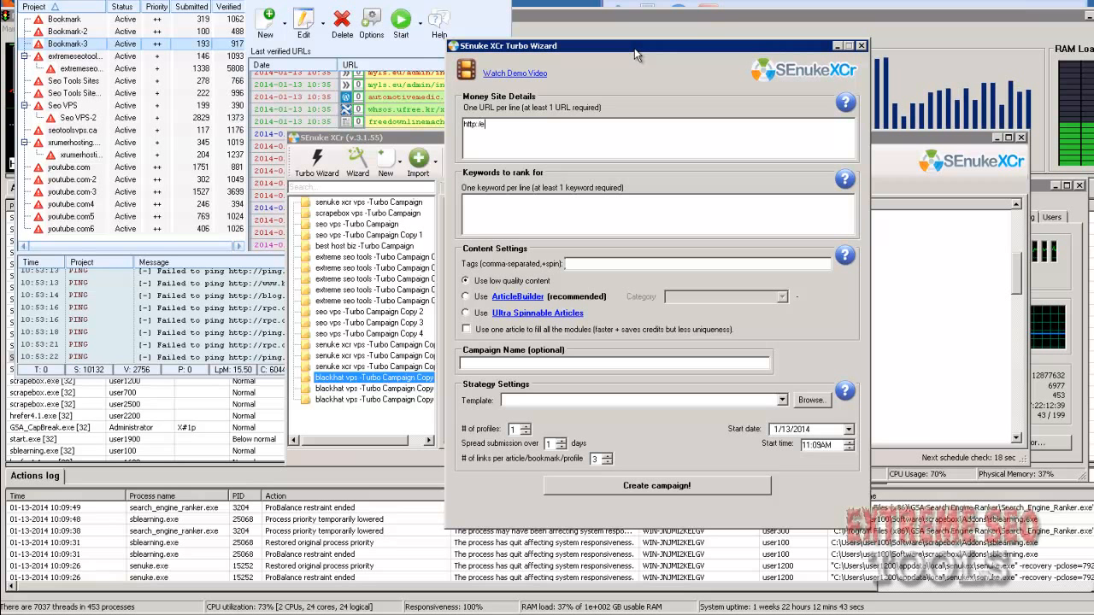
pyautogui.write('xtre')
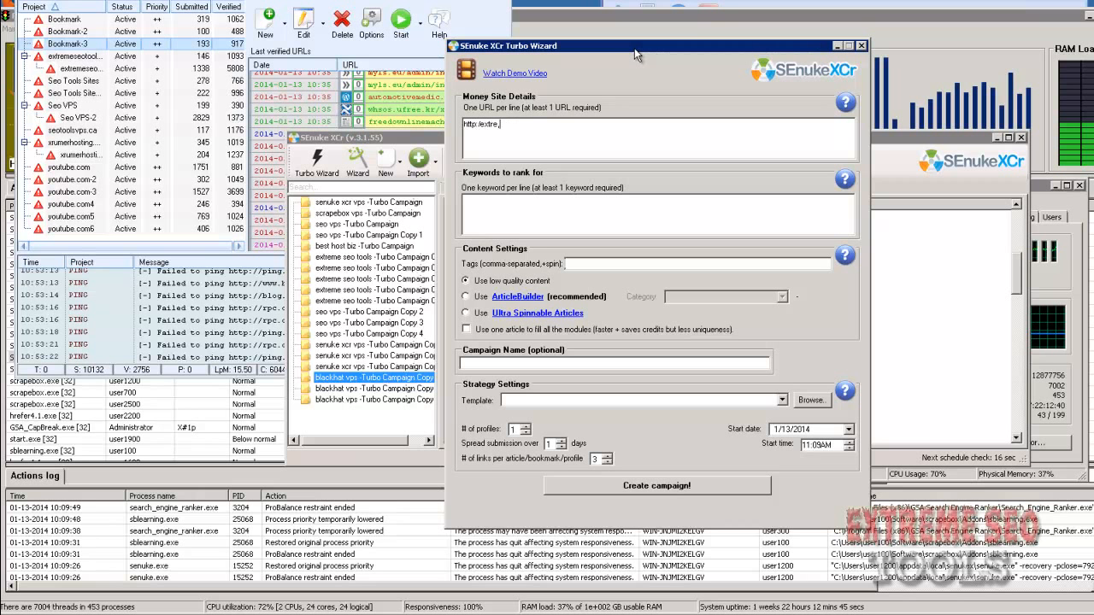
pyautogui.write('meseotools.com')
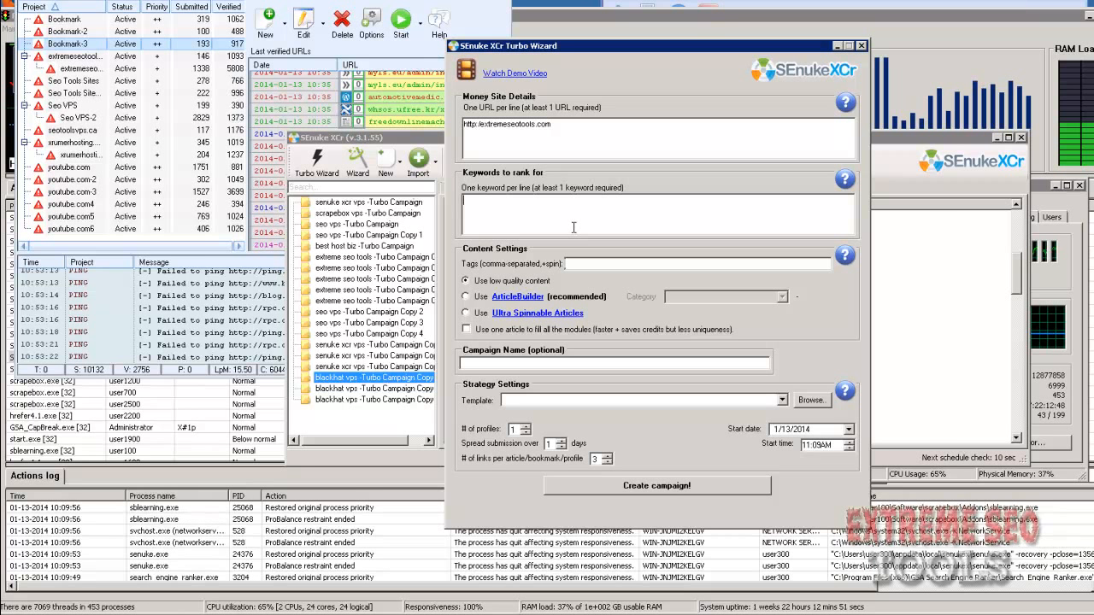
# - List the keywords to rank for, one per line: seo vps, senuke vps, scrapebox vps, xrumer vps, blackhat seo vps and vps for seo
pyautogui.write('seo vps')
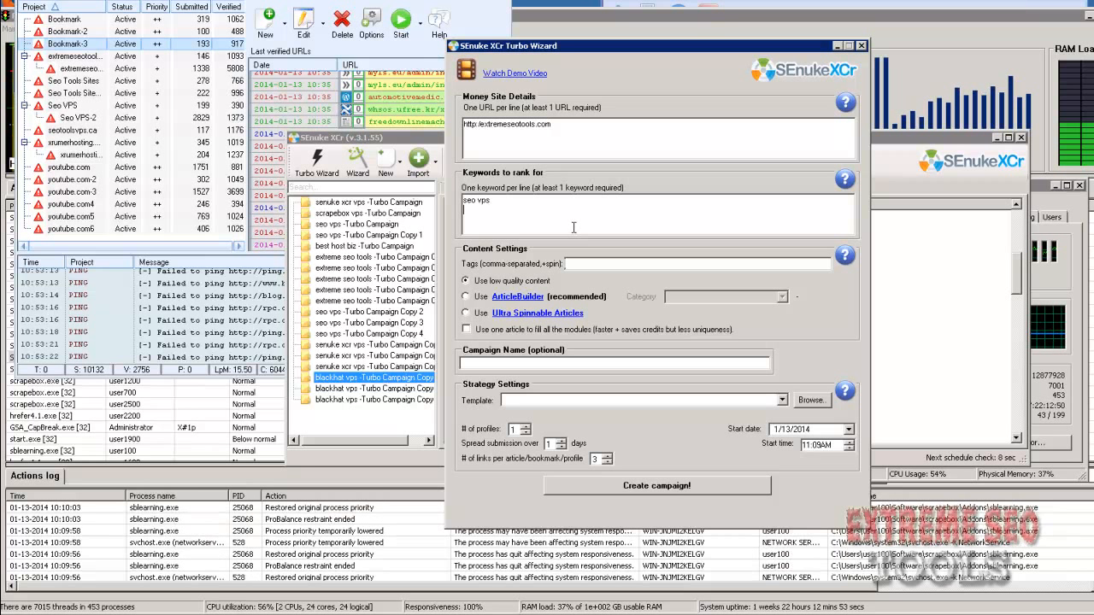
pyautogui.press('Return')
pyautogui.write('senuke vps')
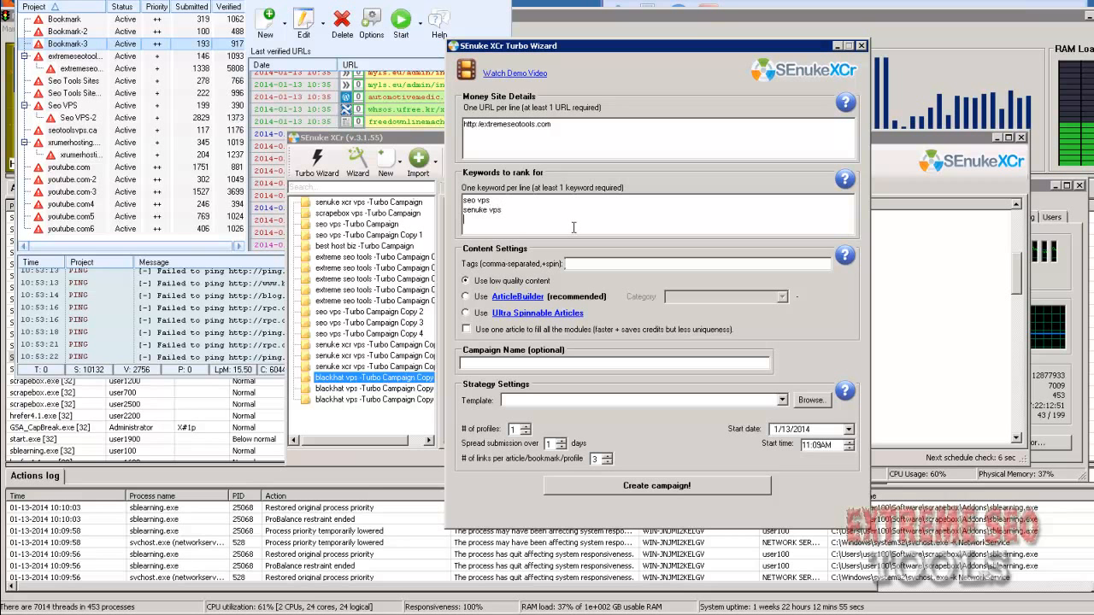
pyautogui.write('crapeb ox vp')
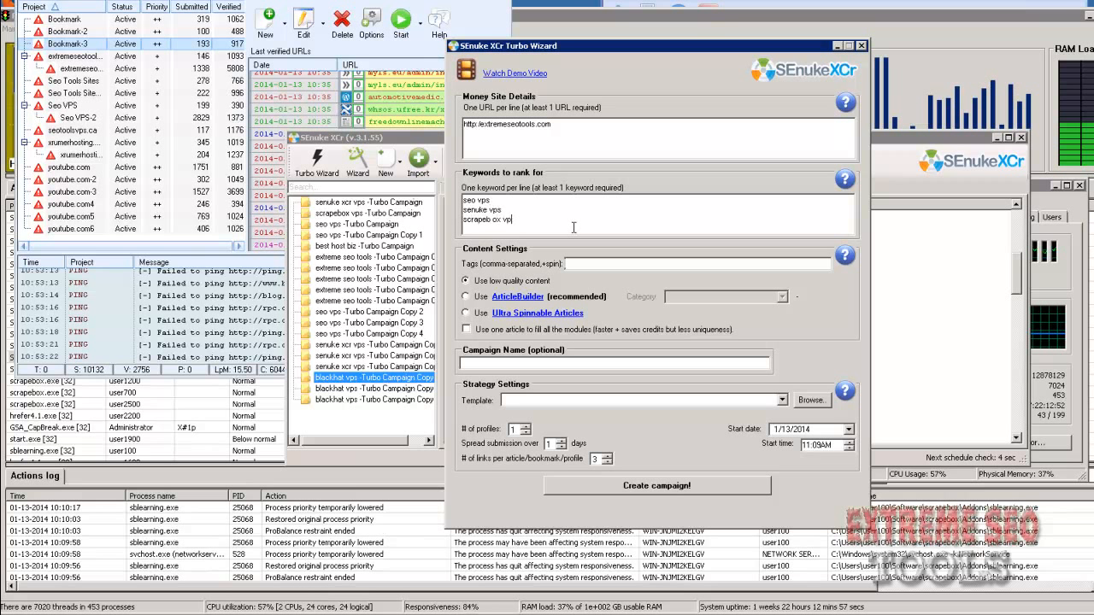
pyautogui.press('BackSpace')
pyautogui.press('BackSpace')
pyautogui.press('BackSpace')
pyautogui.press('BackSpace')
pyautogui.press('BackSpace')
pyautogui.press('BackSpace')
pyautogui.write('box v')
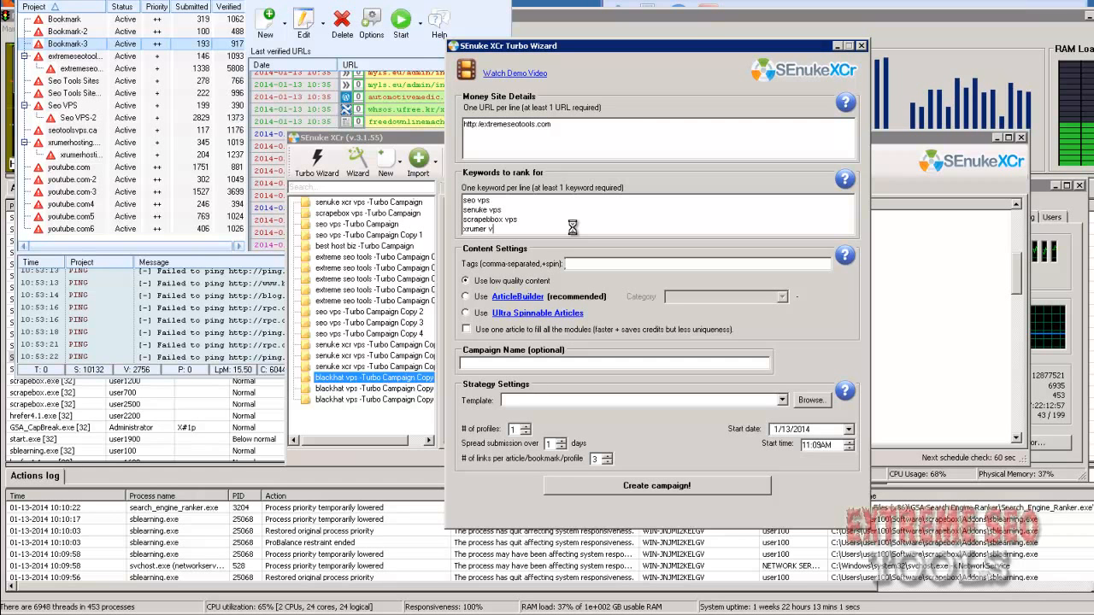
pyautogui.write('ps')
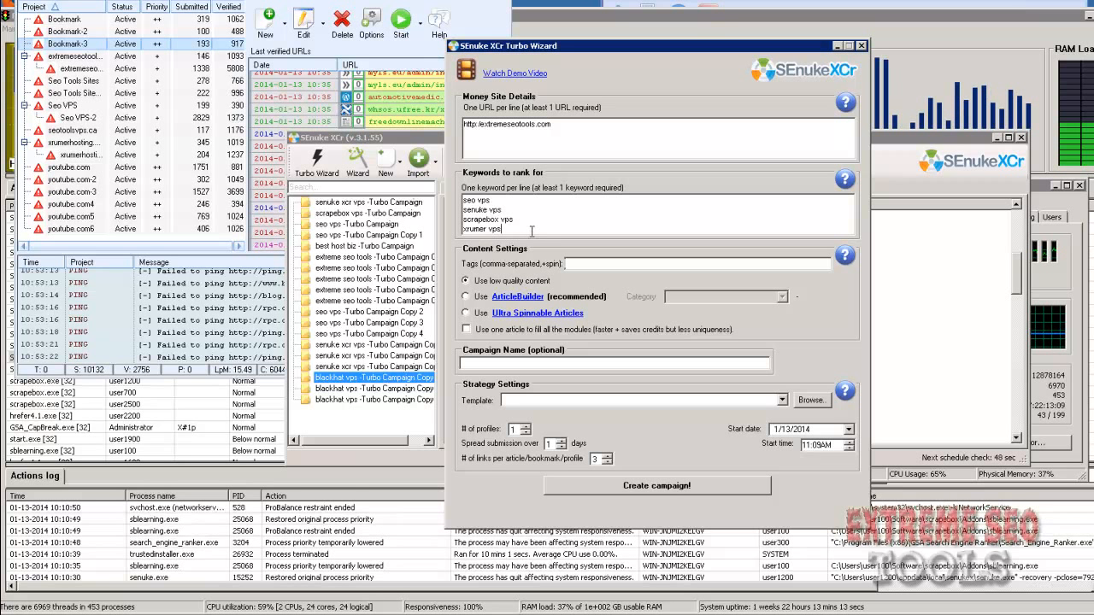
pyautogui.press('Return')
pyautogui.write('blackhat seo')
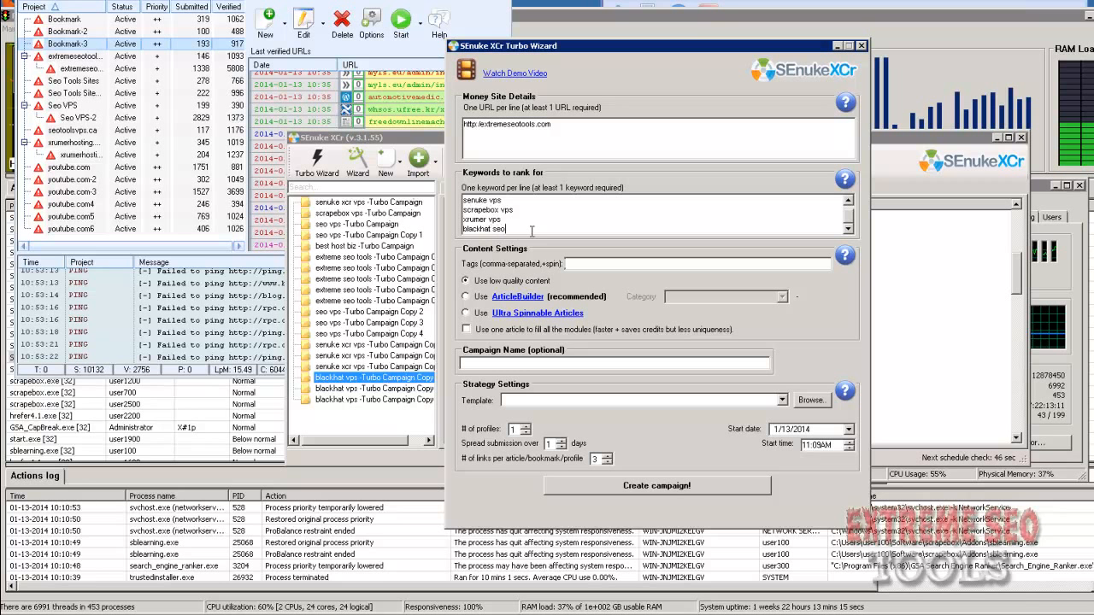
pyautogui.write(' vps ')
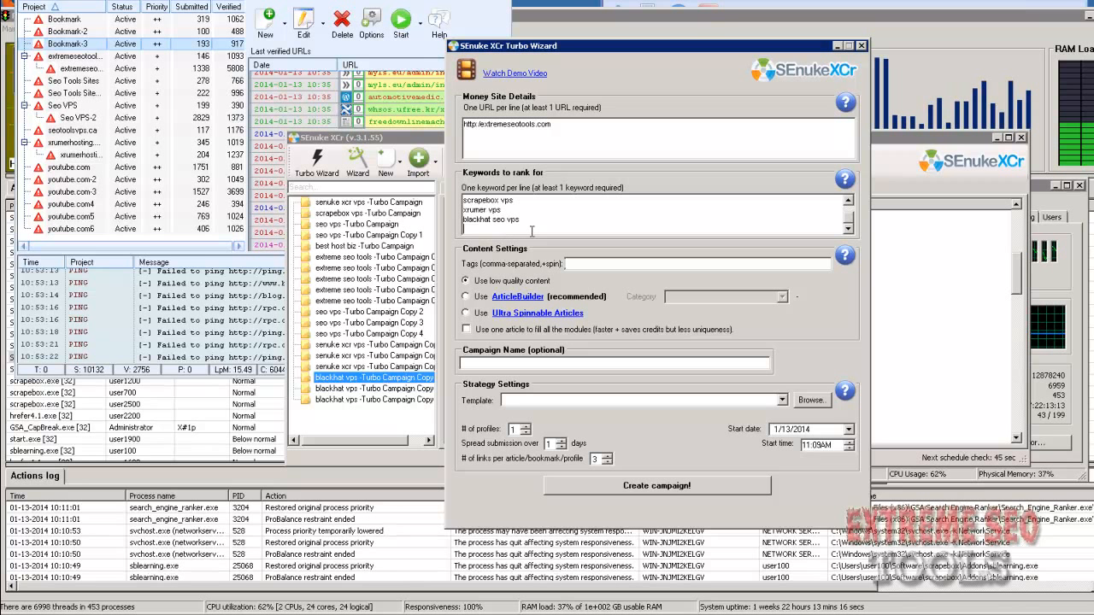
pyautogui.write('vps for seo')
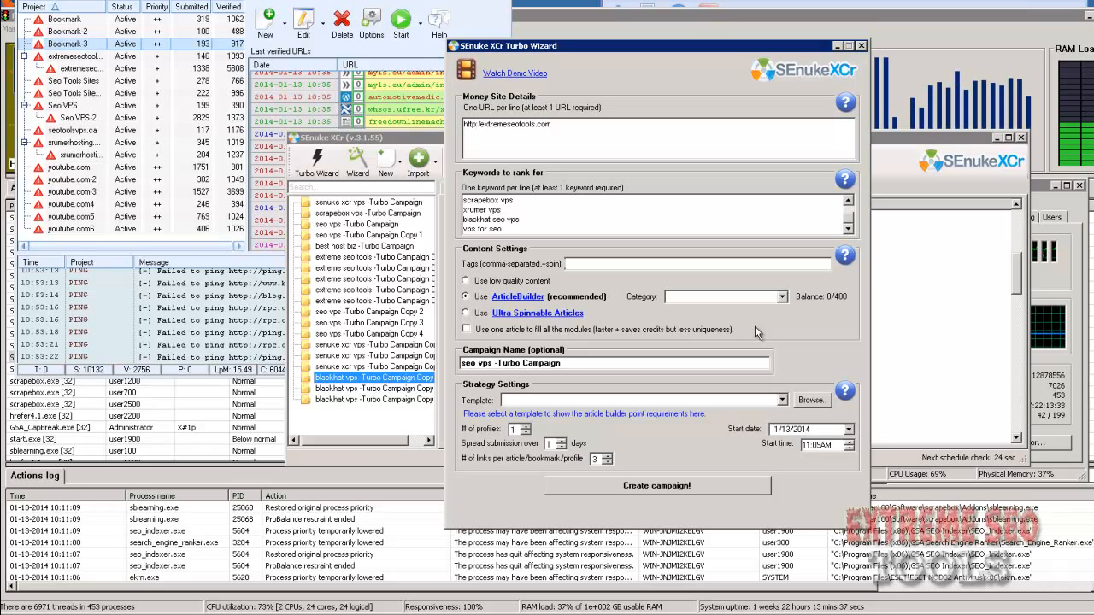
# - Use ArticleBuilder as the campaign's content source with the category search engine optimization
pyautogui.click(785, 296)
pyautogui.press('s')
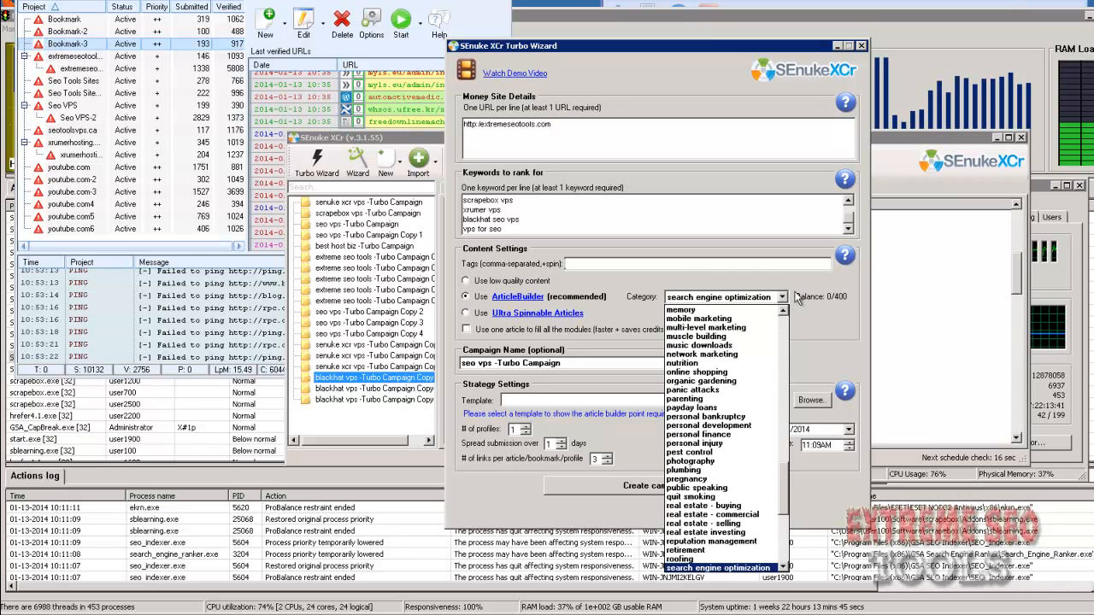
pyautogui.click(795, 292)
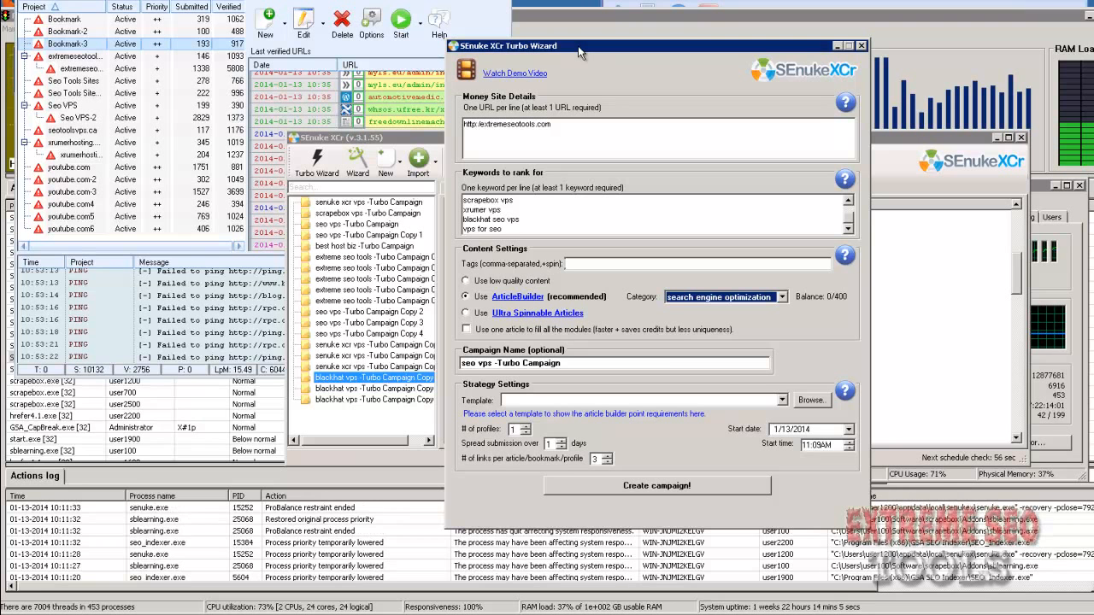
pyautogui.moveTo(578, 48); pyautogui.dragTo(556, 58)
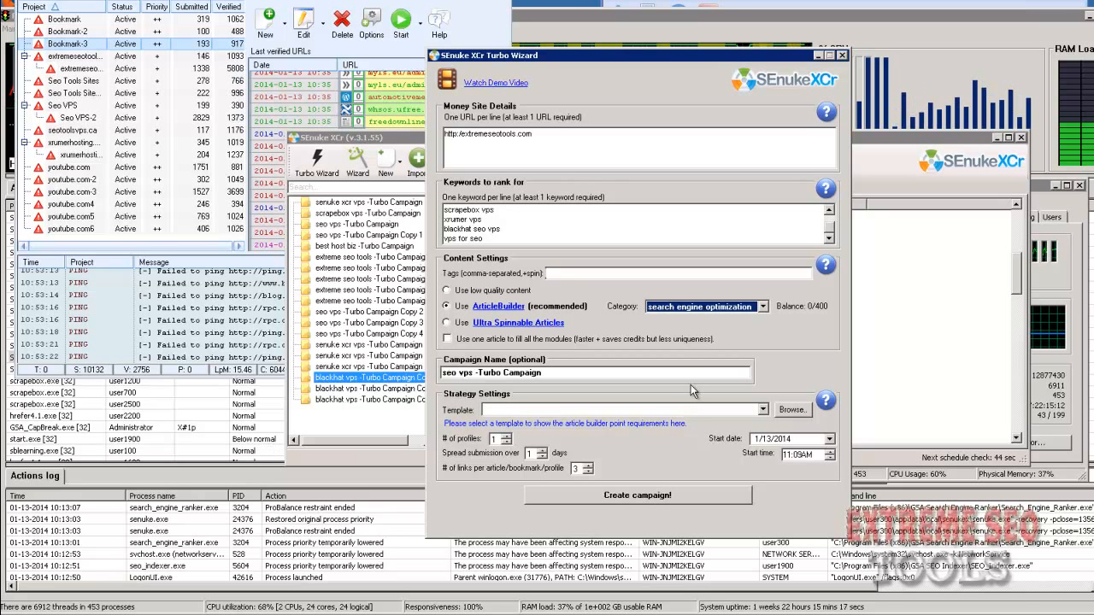
pyautogui.click(560, 273)
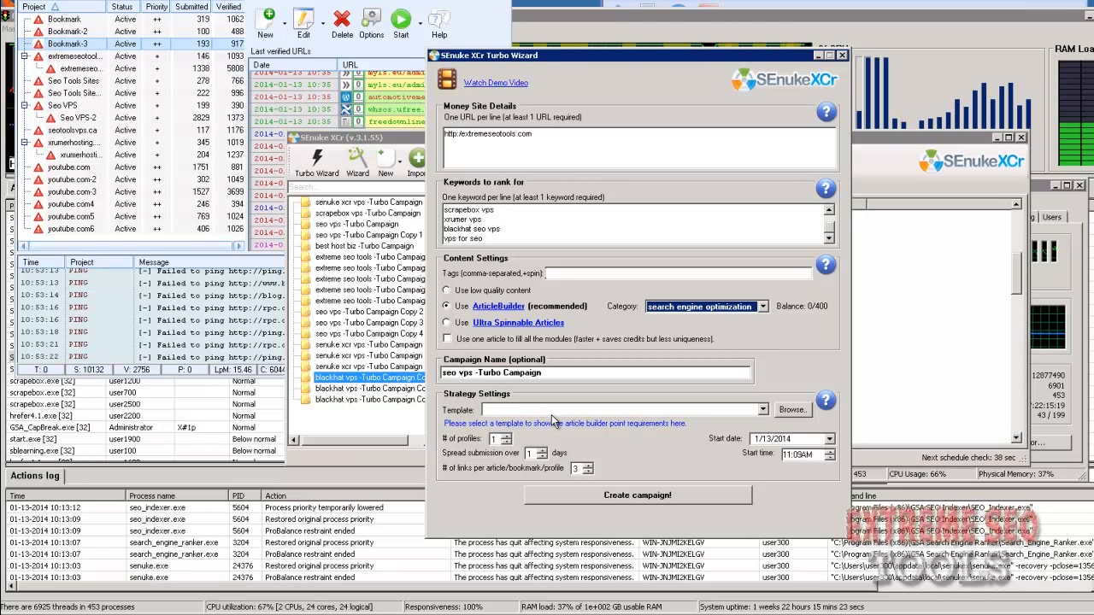
# - Load the strategy template XCr X4 2 Way 3 Tier SN Pyramid (No Xindexer) from the Pure SN Love Templates folder in SEnuke Templates
pyautogui.click(794, 413)
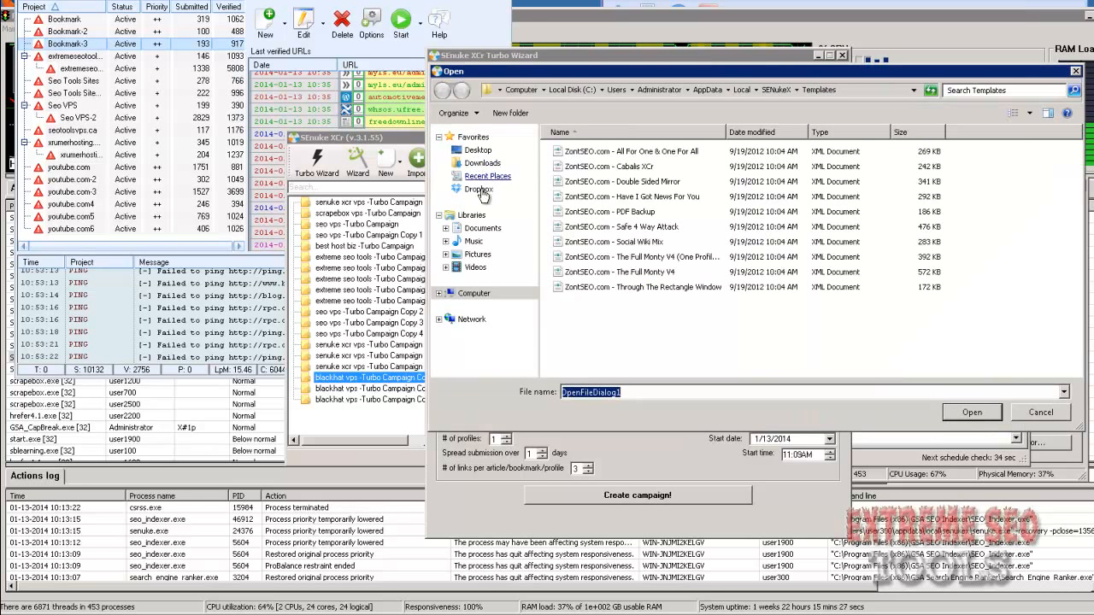
pyautogui.click(479, 189)
pyautogui.click(478, 149)
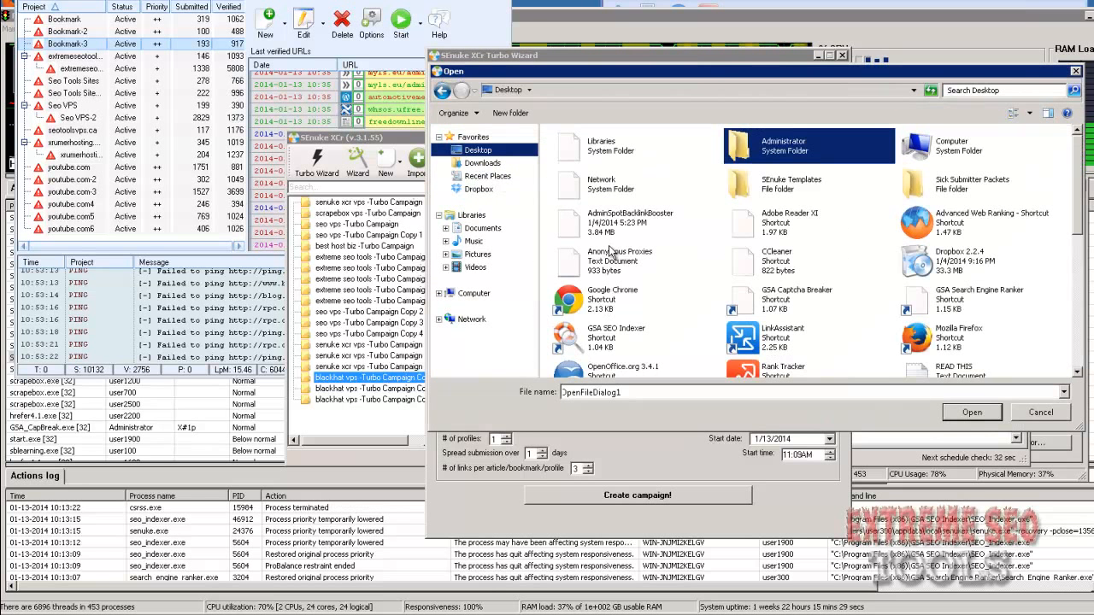
pyautogui.doubleClick(791, 185)
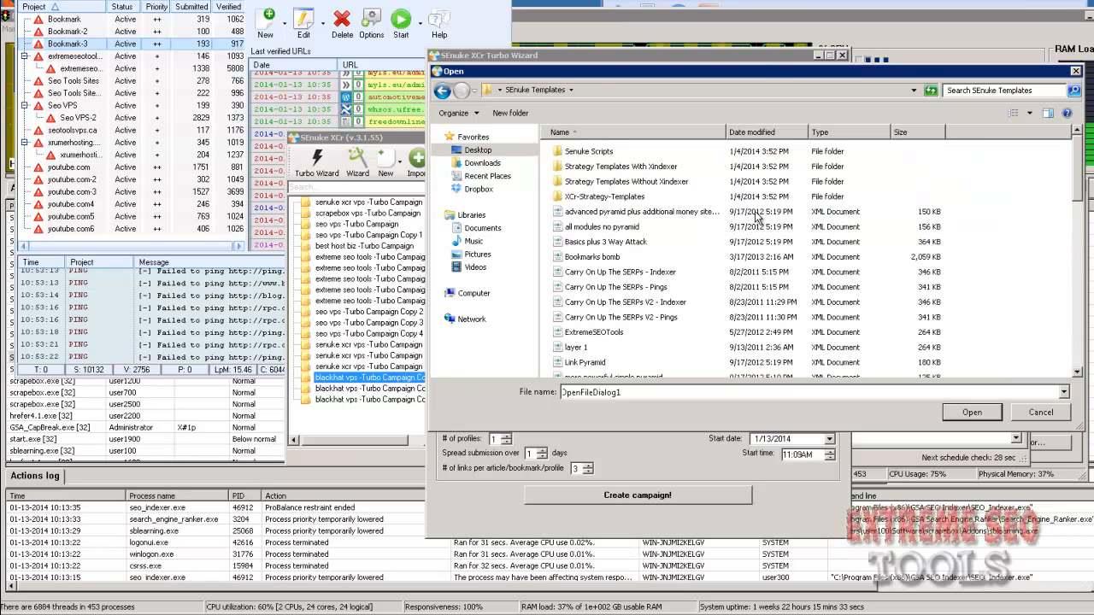
pyautogui.doubleClick(588, 196)
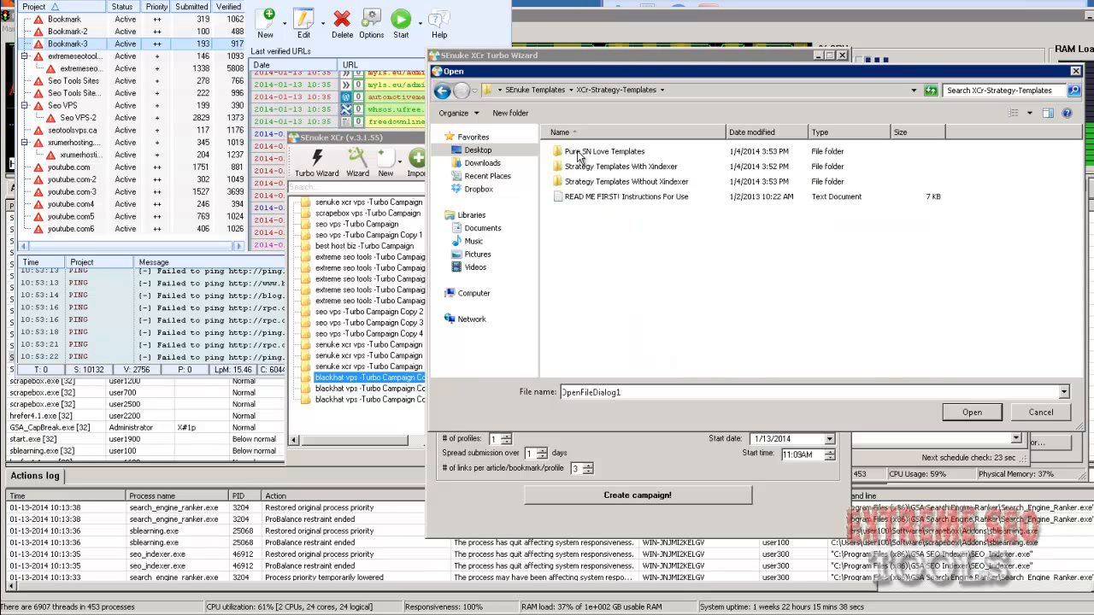
pyautogui.doubleClick(579, 153)
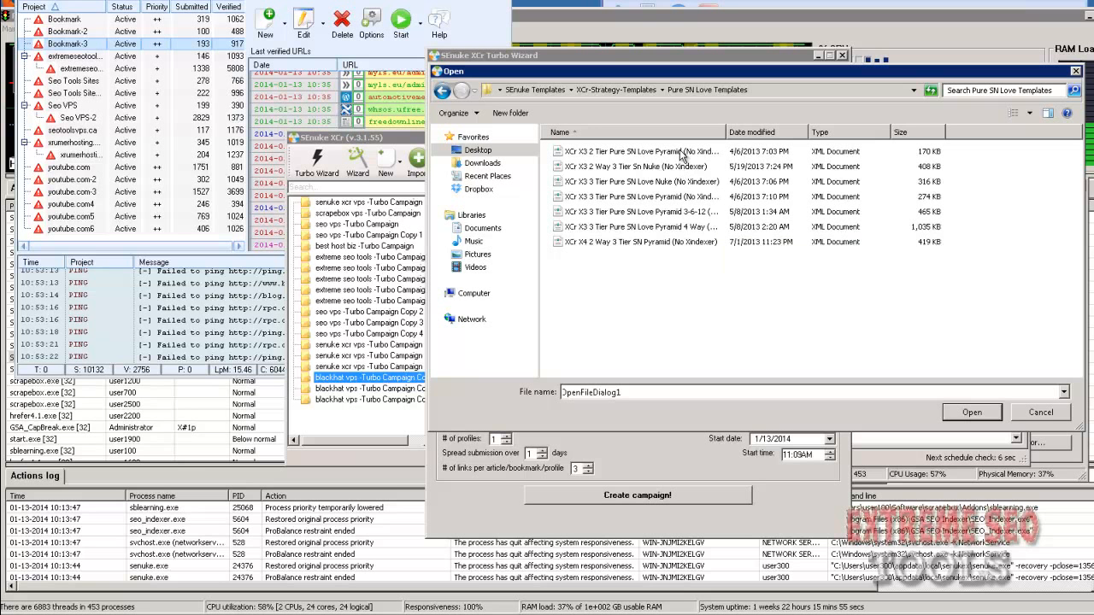
pyautogui.doubleClick(725, 132)
pyautogui.doubleClick(656, 242)
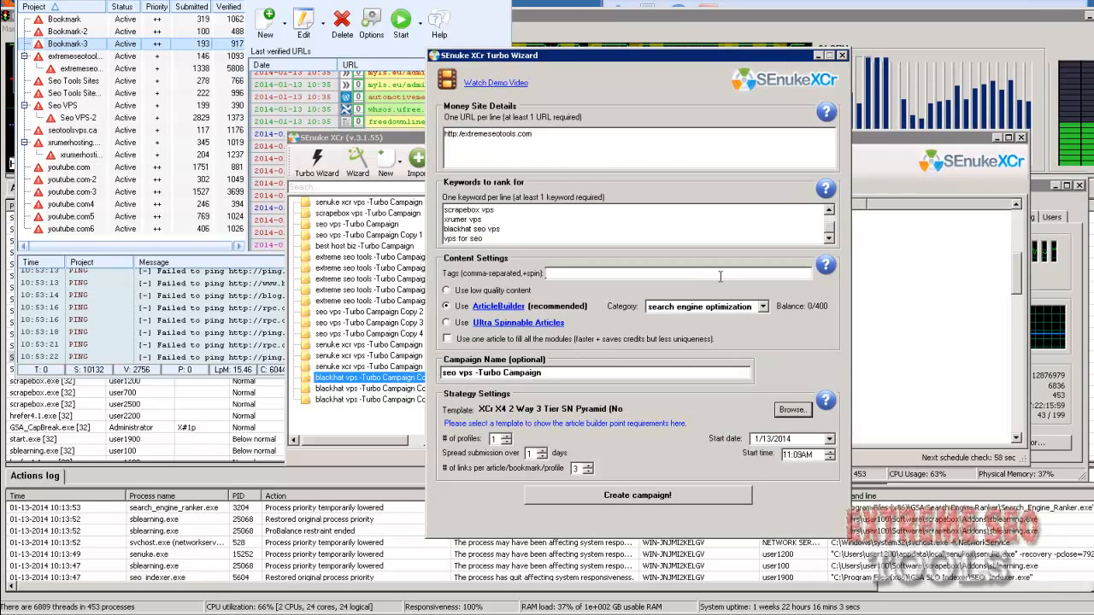
# - Set the campaign strategy to 3 profiles, submission spread over 10 days and 2 links per article/bookmark/profile
pyautogui.click(506, 436)
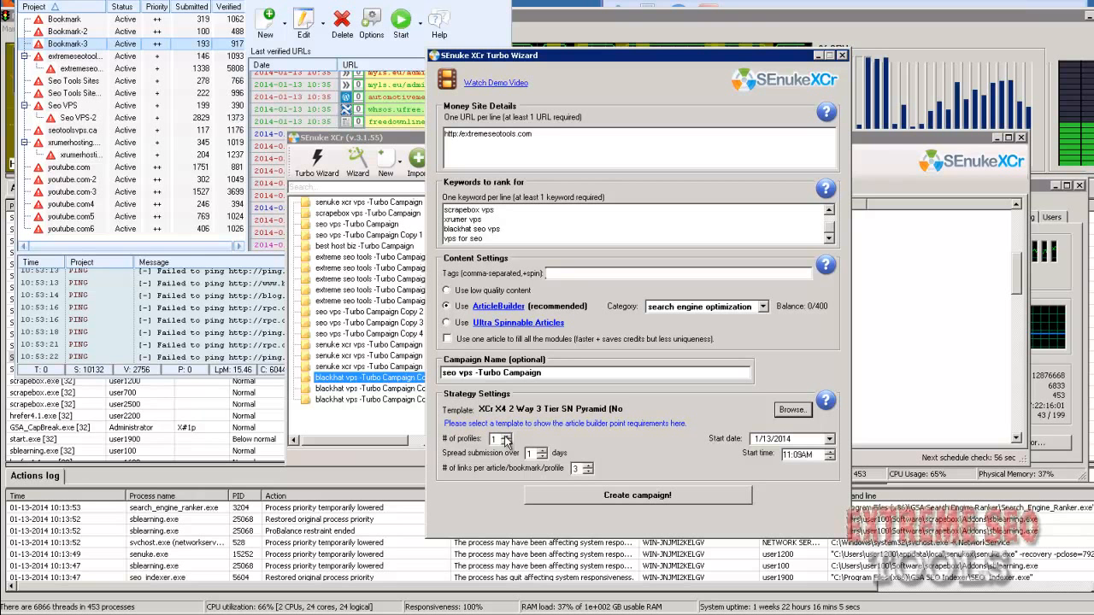
pyautogui.click(506, 437)
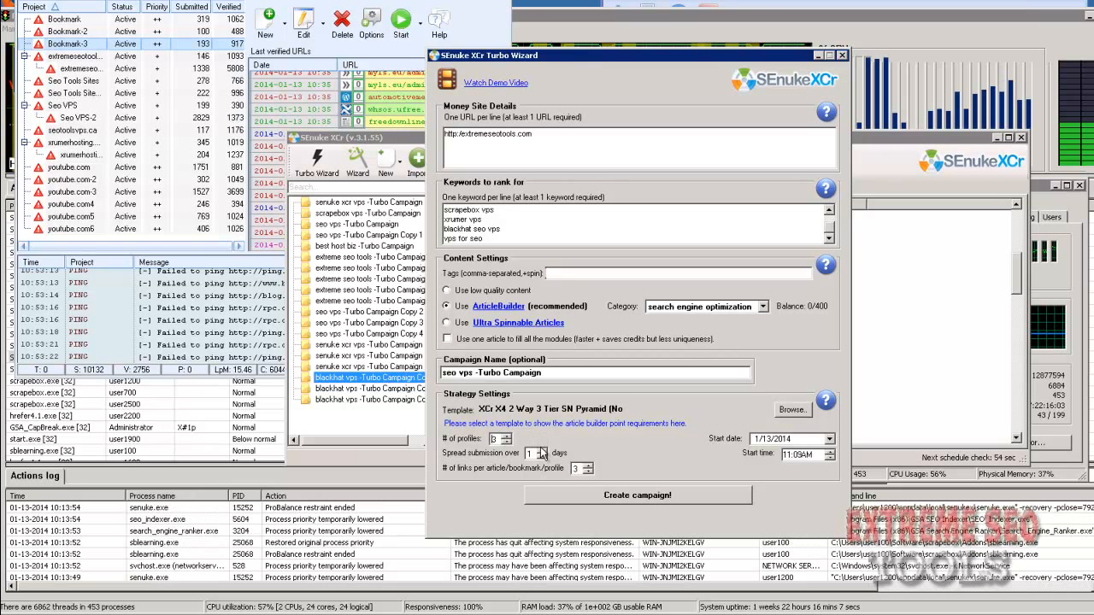
pyautogui.click(543, 453)
pyautogui.click(688, 393)
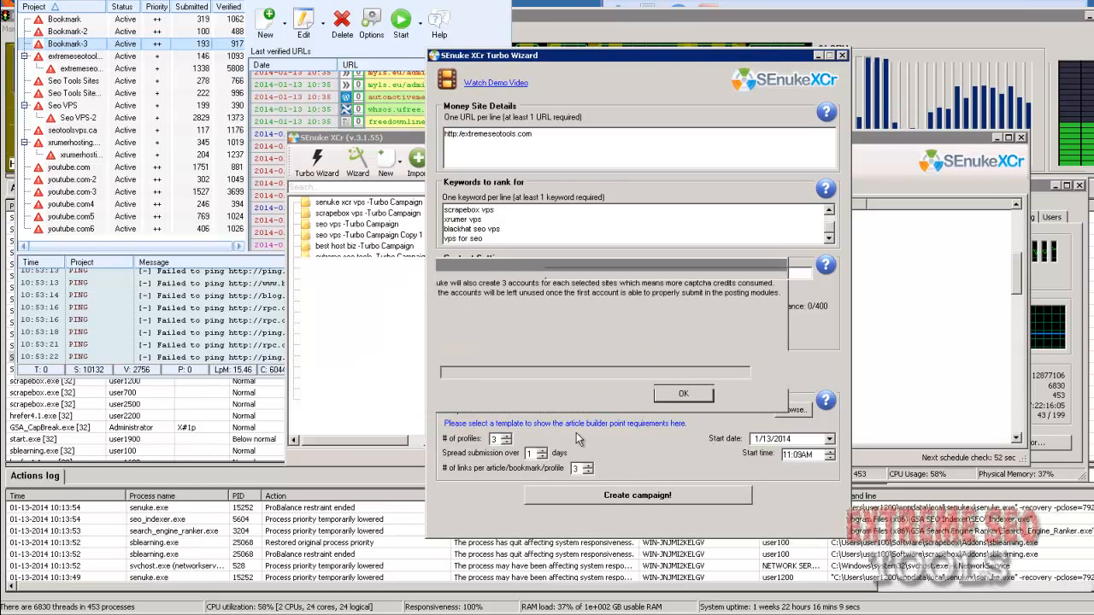
pyautogui.click(544, 451)
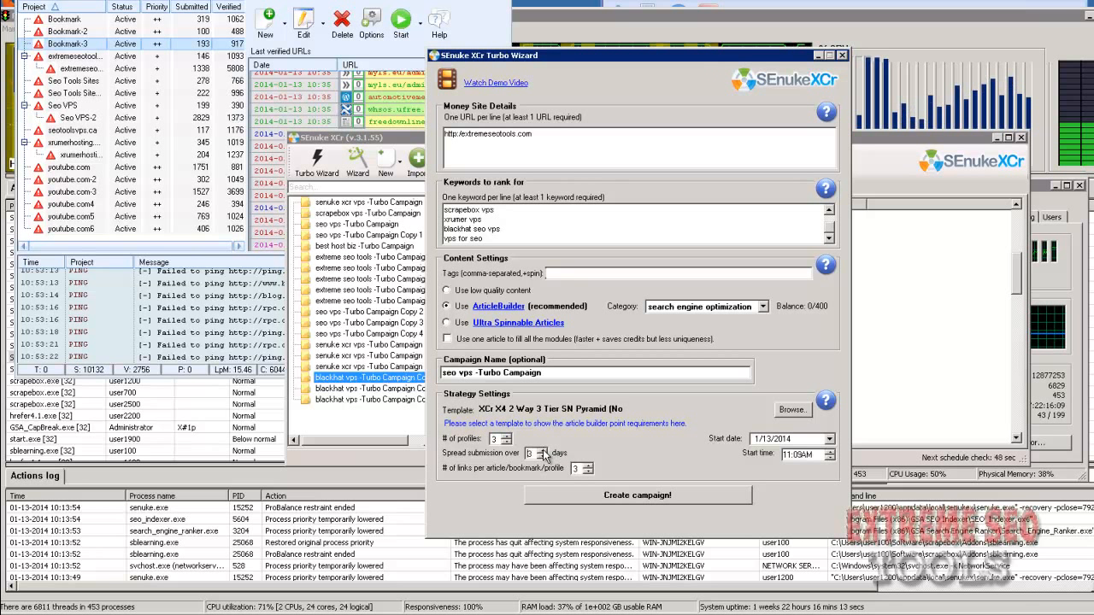
pyautogui.click(588, 471)
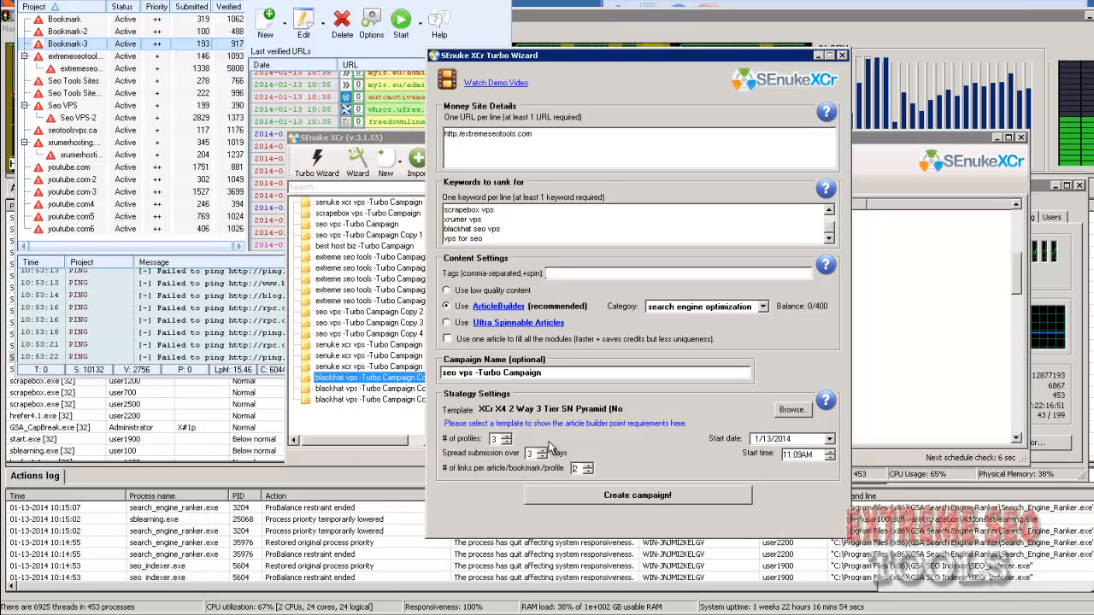
pyautogui.moveTo(535, 454); pyautogui.dragTo(498, 465)
pyautogui.write('10')
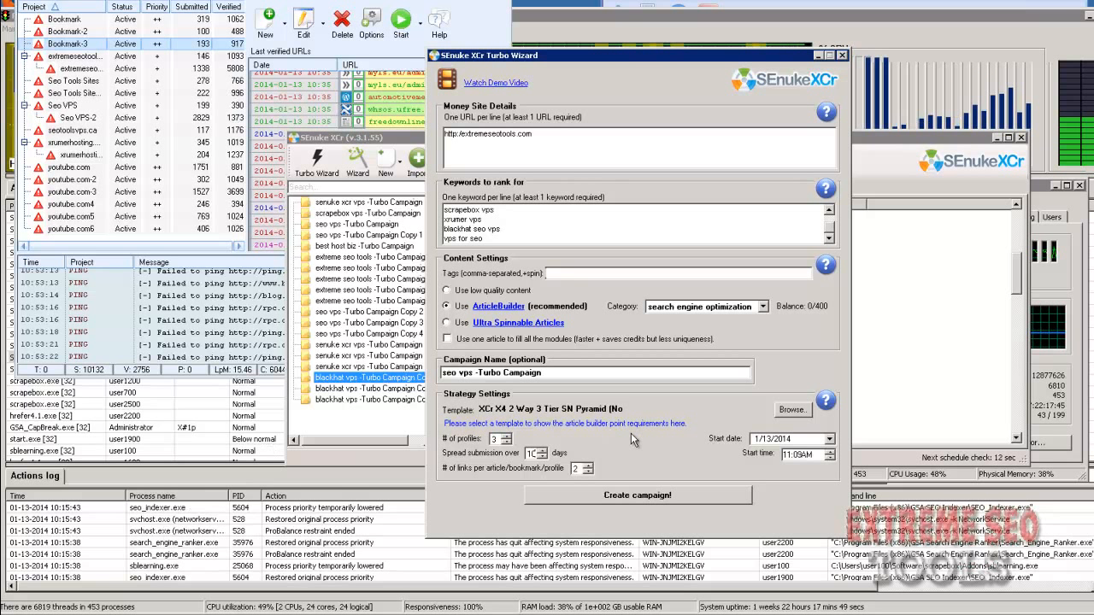
# - Open Web 2.0 Profile 2 T2 URL List 1 from the first campaign, senuke xcr vps -Turbo Campaign
pyautogui.moveTo(547, 57); pyautogui.dragTo(714, 85)
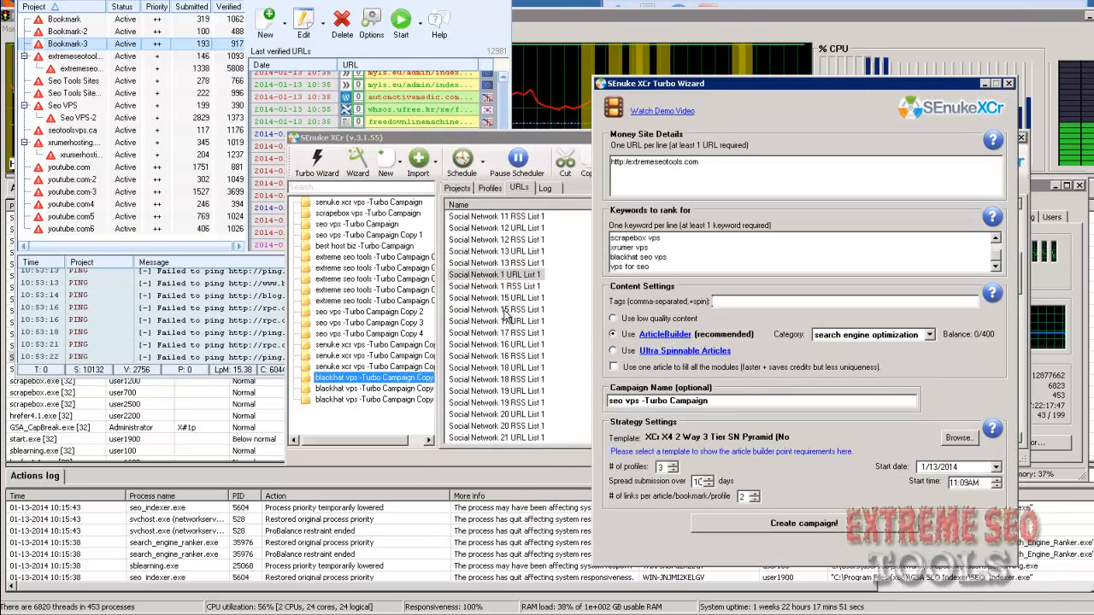
pyautogui.click(356, 224)
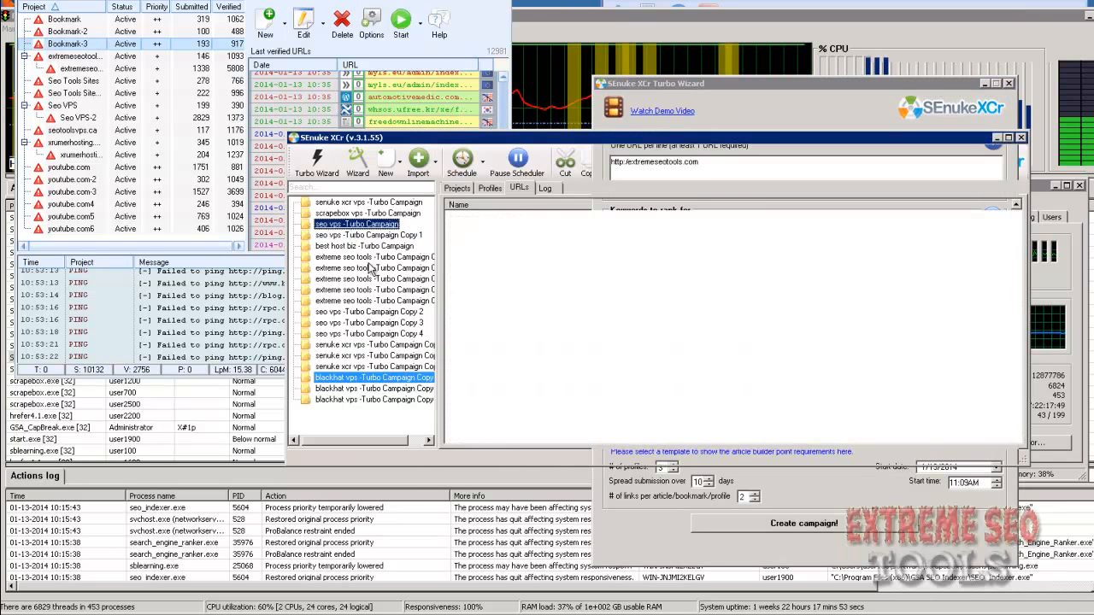
pyautogui.click(401, 203)
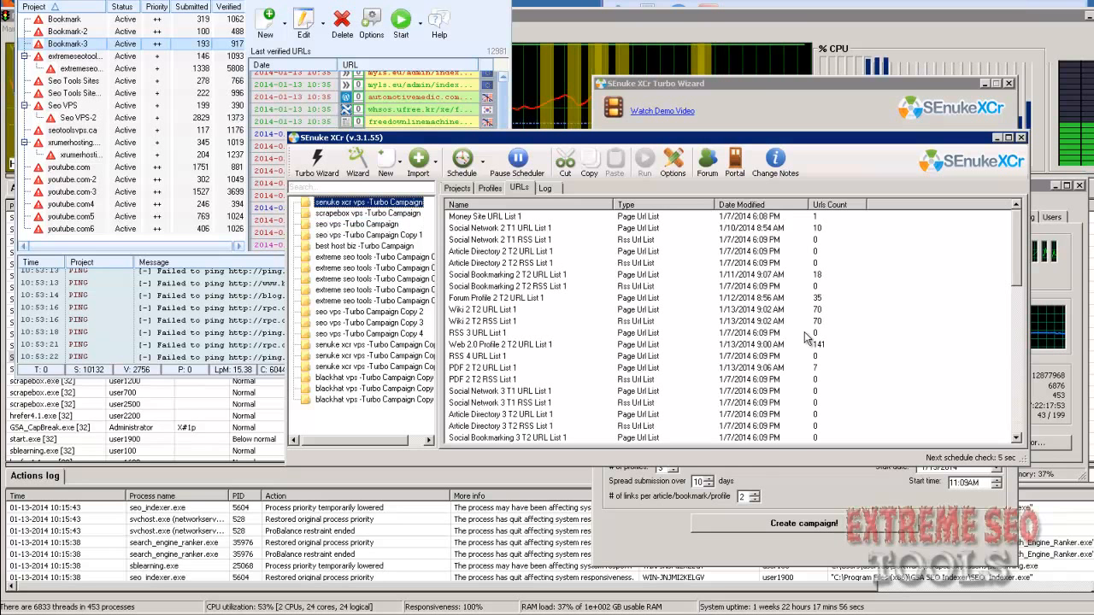
pyautogui.doubleClick(527, 345)
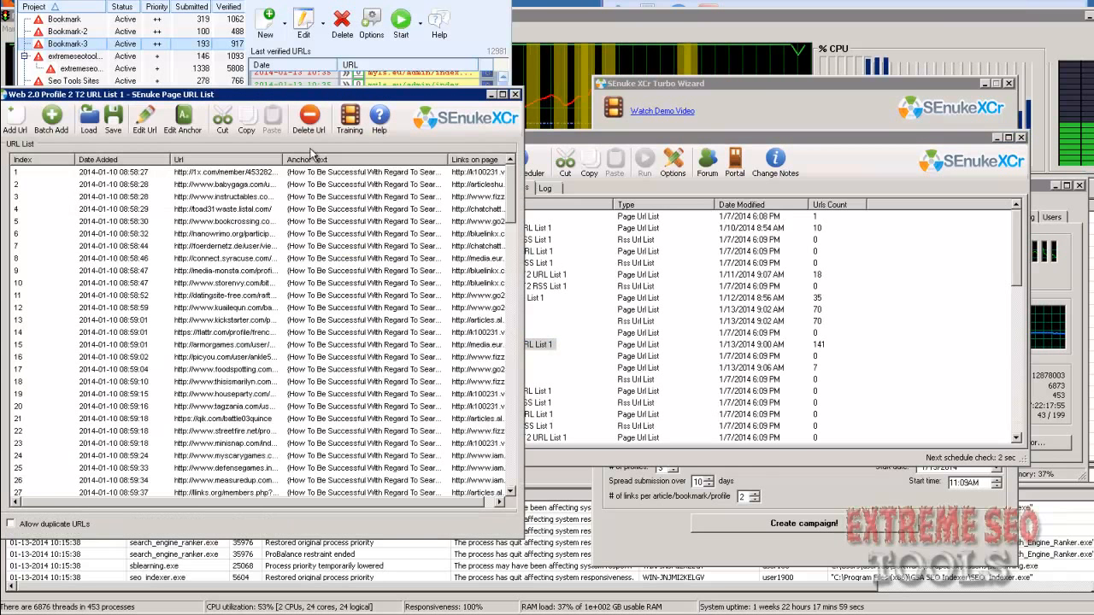
# - Copy all the URLs in the Web 2.0 profile list
pyautogui.click(229, 173)
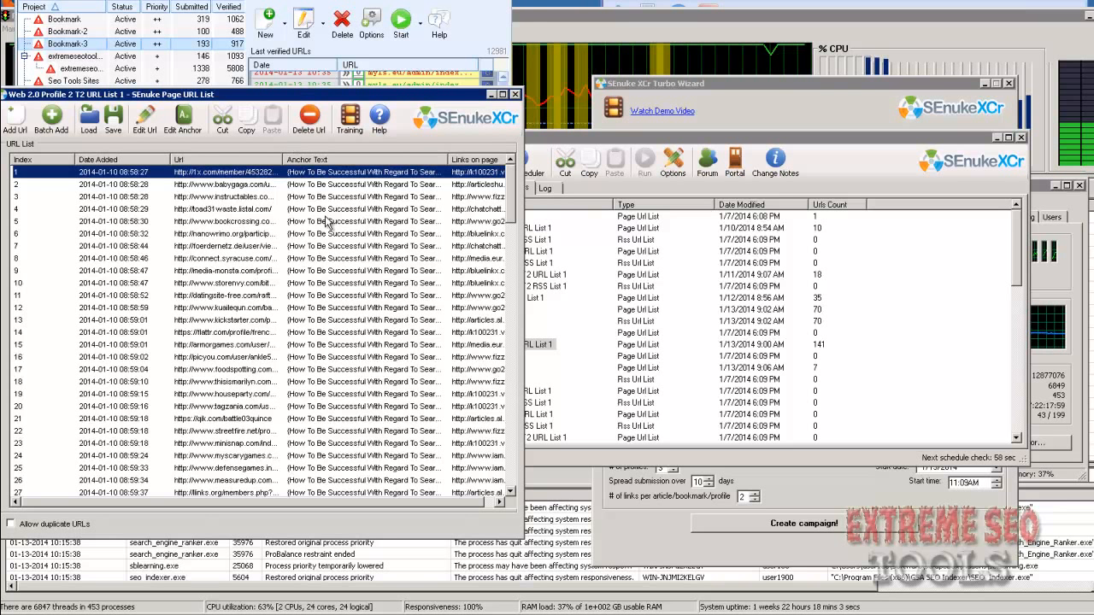
pyautogui.hotkey('ctrl', 'a')
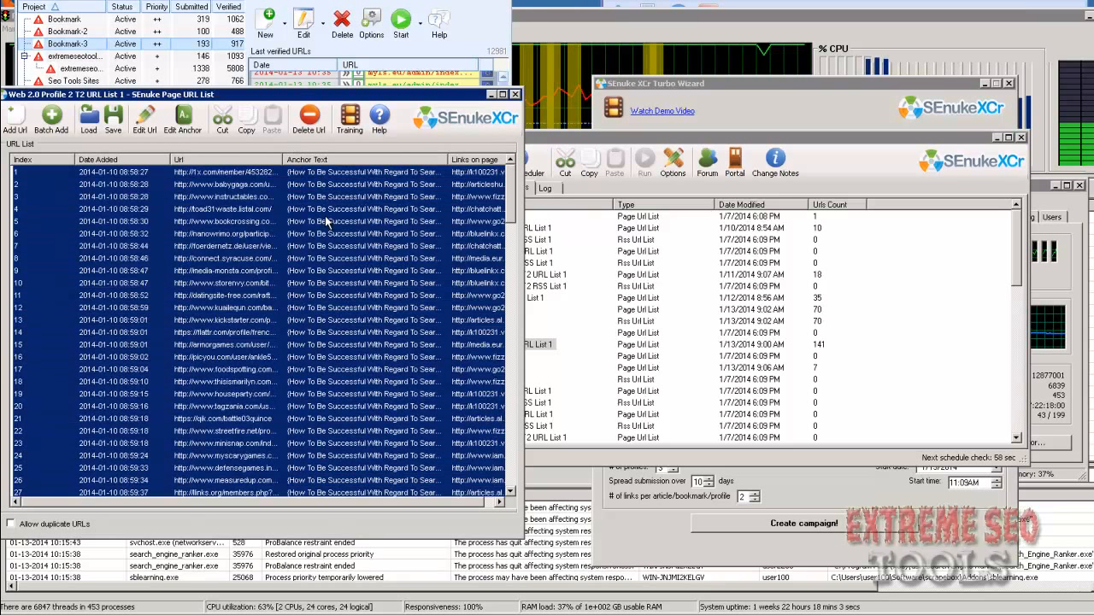
pyautogui.rightClick(295, 273)
pyautogui.click(316, 309)
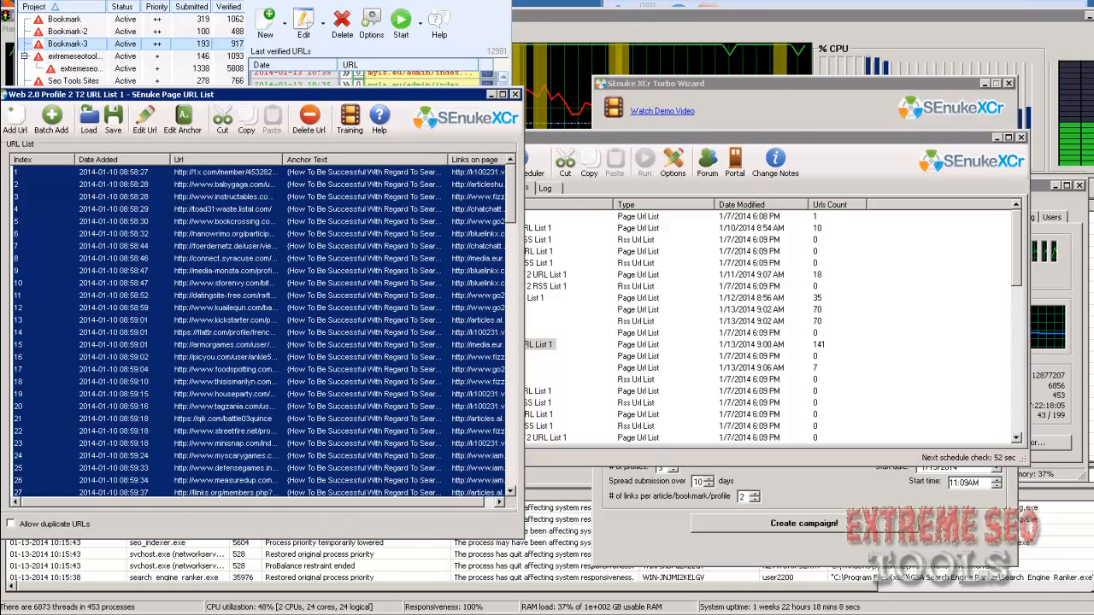
# - Paste the copied URLs into a new Notepad document, and minimize both Notepad and the URL list window
pyautogui.rightClick(460, 614)
pyautogui.click(436, 614)
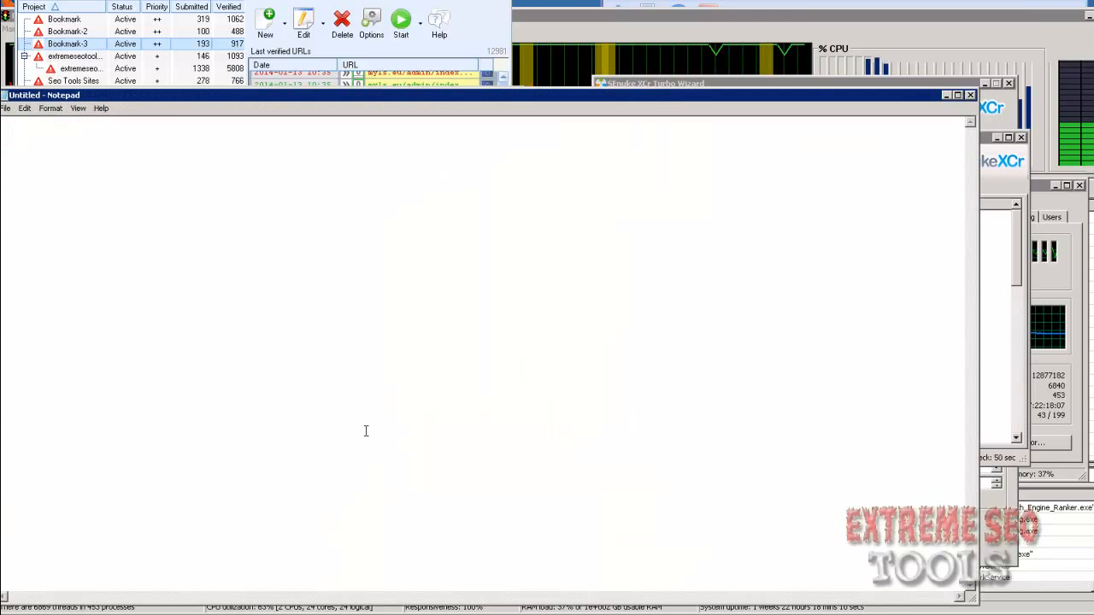
pyautogui.hotkey('ctrl', 'v')
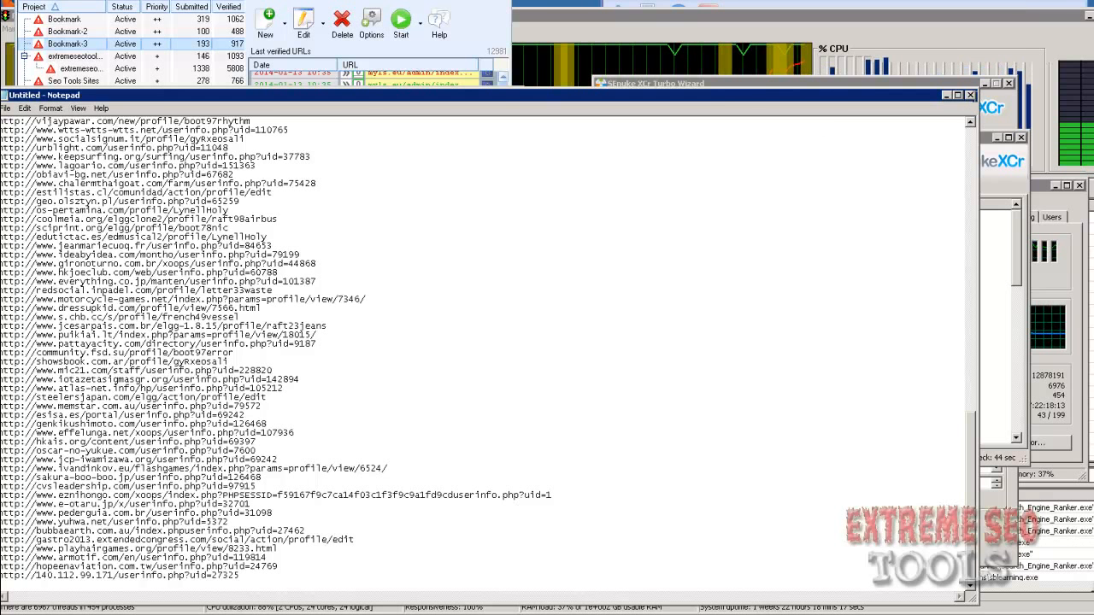
pyautogui.click(946, 95)
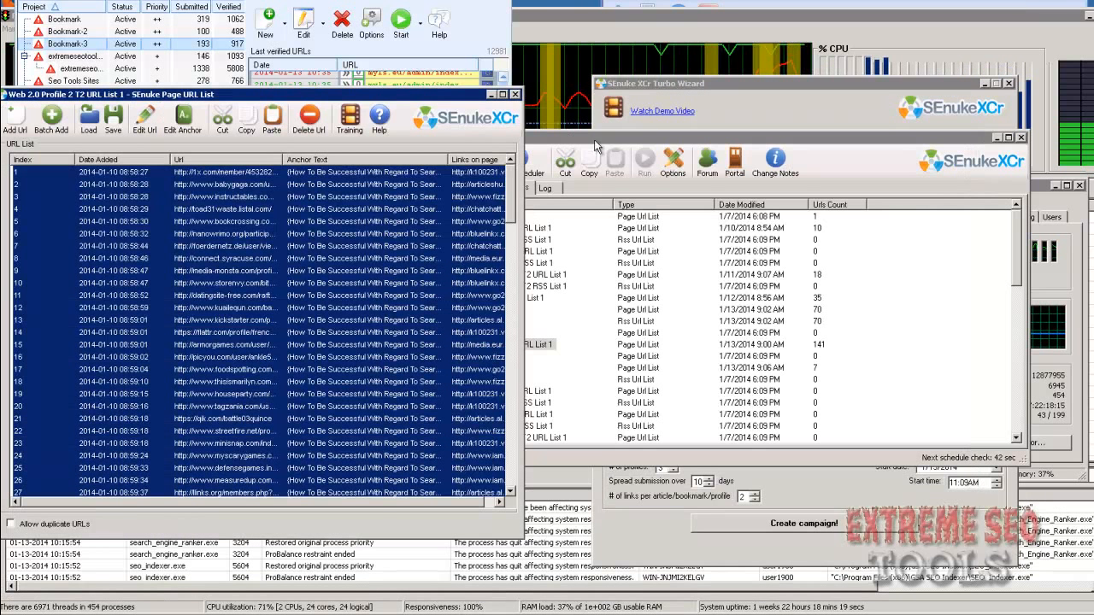
pyautogui.click(492, 94)
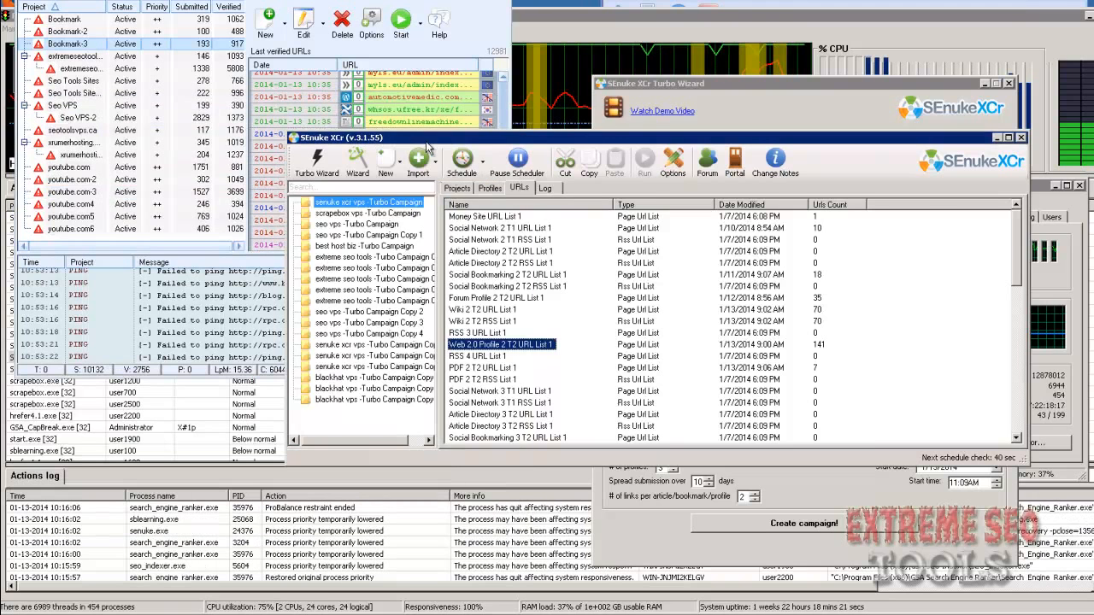
# - Switch to GSA Search Engine Ranker, start a new project, import its URLs from the clipboard and check the imported list
pyautogui.moveTo(613, 141); pyautogui.dragTo(831, 129)
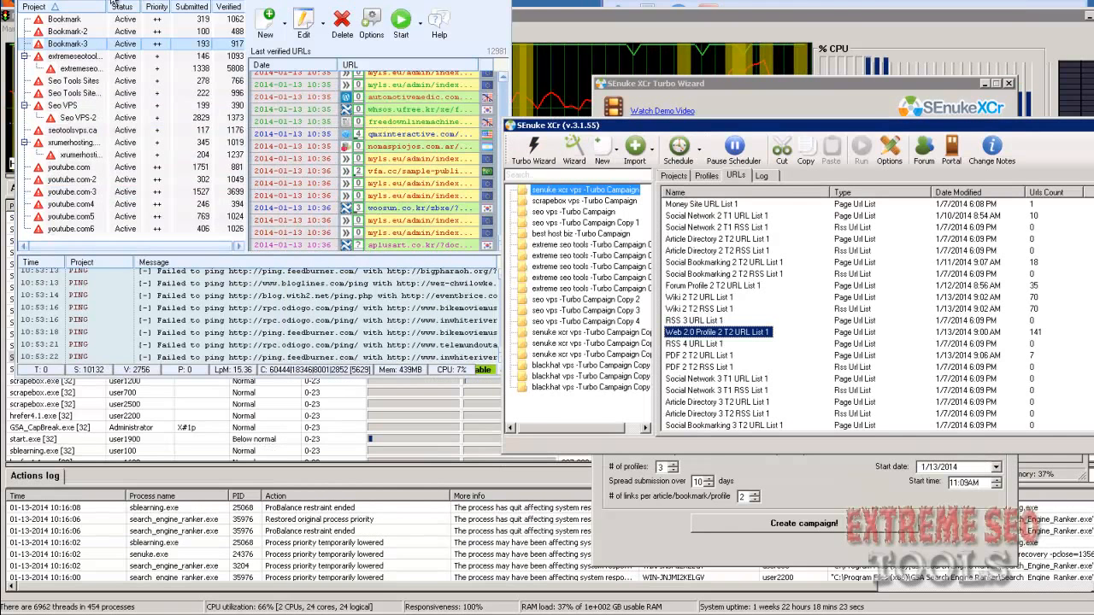
pyautogui.click(263, 26)
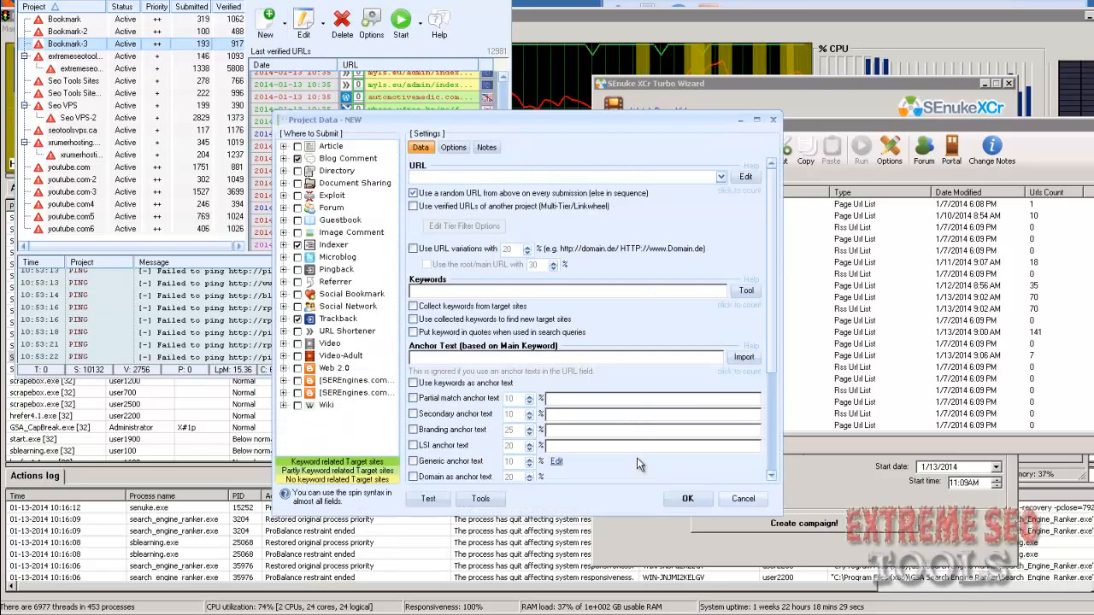
pyautogui.click(747, 177)
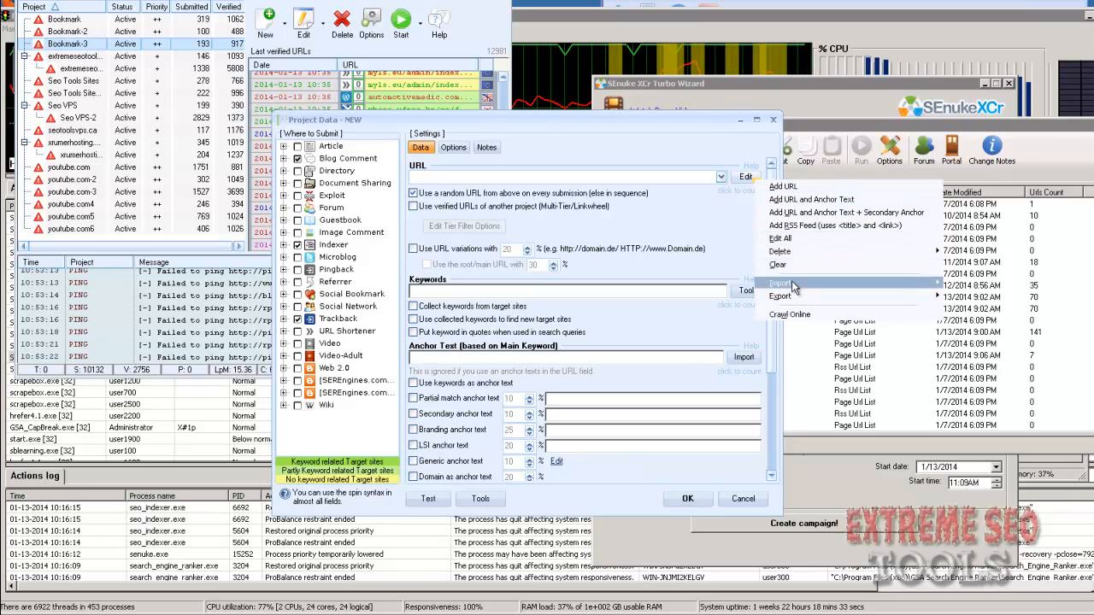
pyautogui.moveTo(791, 289)
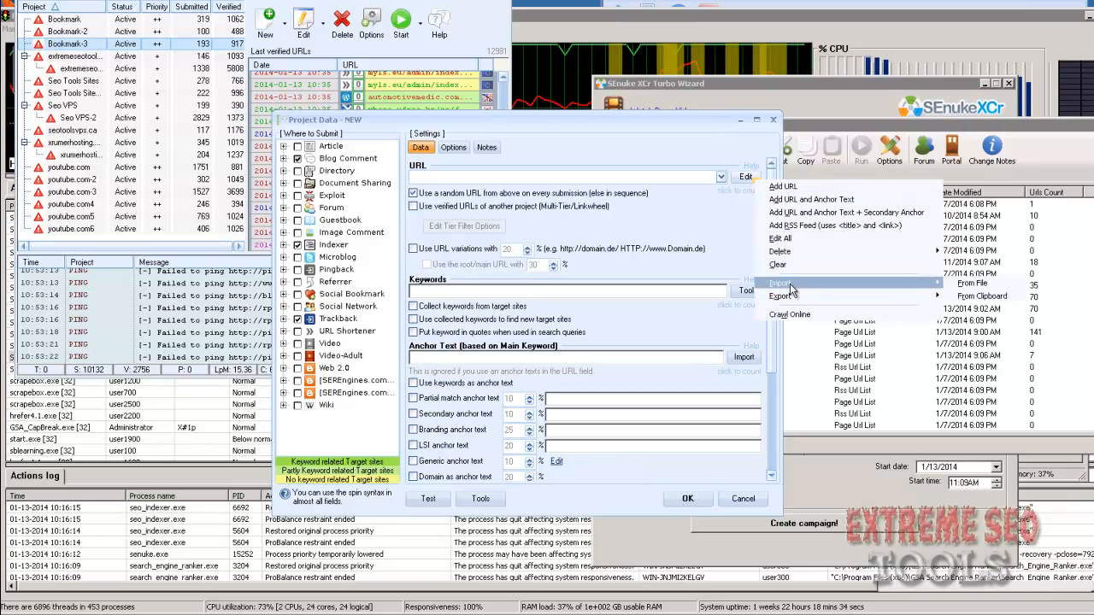
pyautogui.click(998, 303)
pyautogui.click(658, 395)
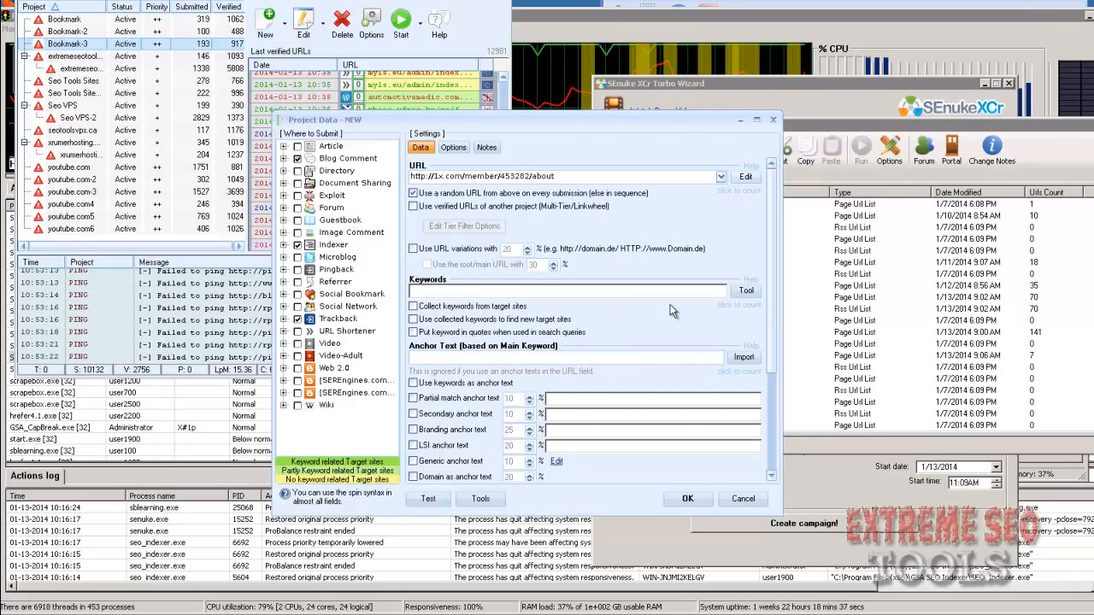
pyautogui.click(720, 177)
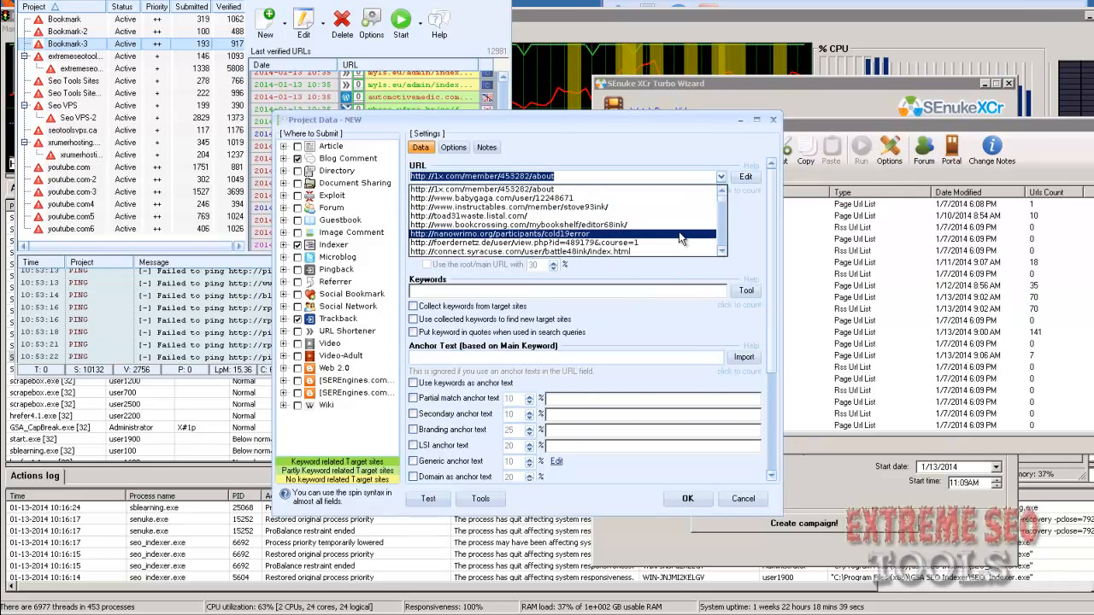
pyautogui.moveTo(721, 201); pyautogui.dragTo(719, 253)
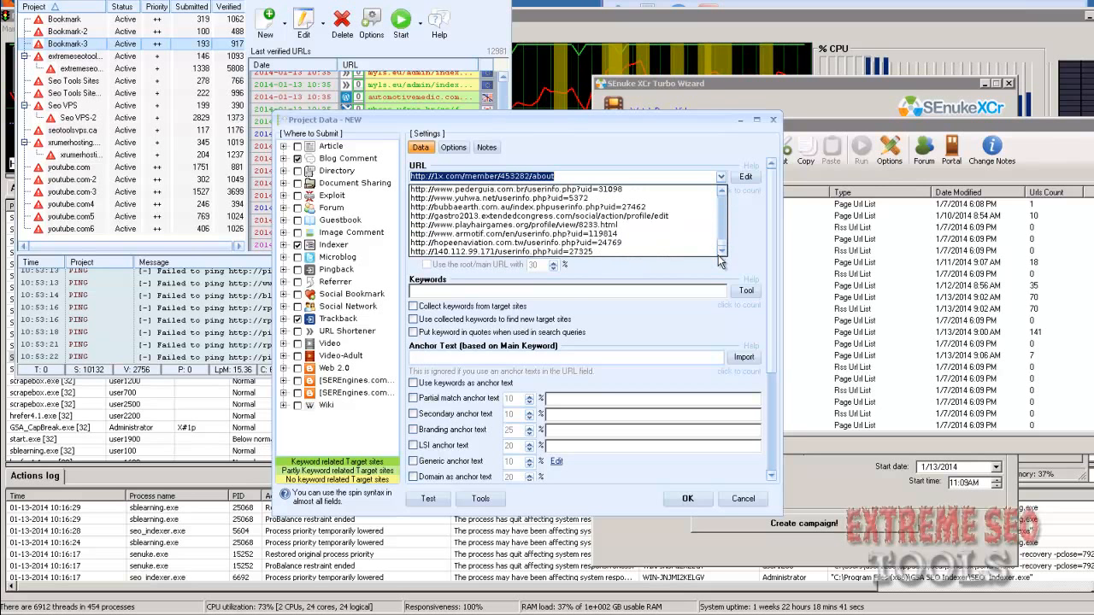
pyautogui.click(745, 235)
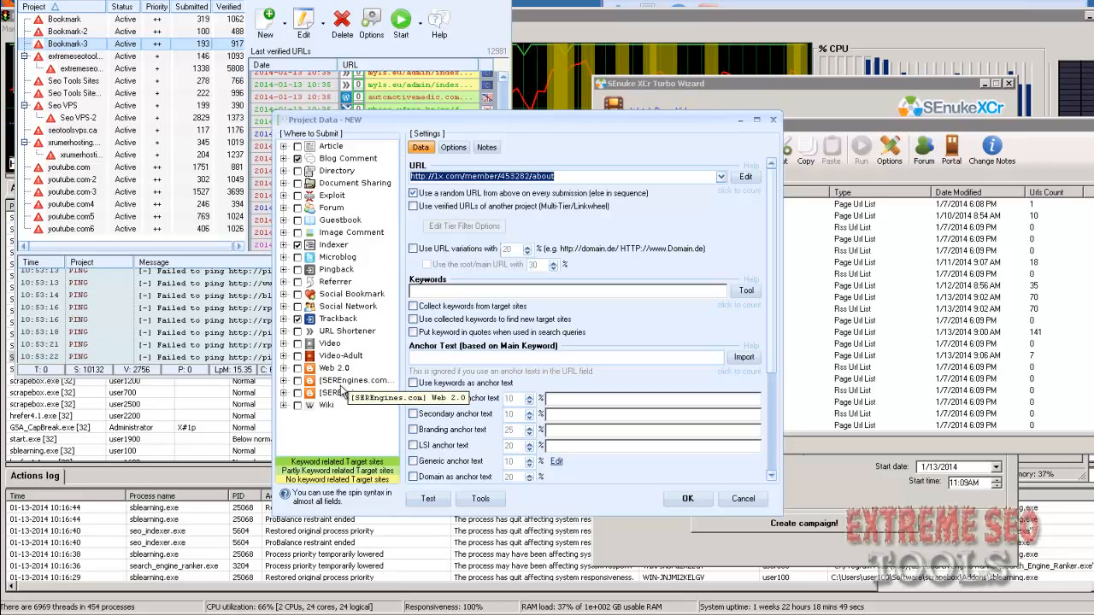
# - Add Web 2.0 and both SEREngines.com groups to the new project's submission targets, and exclude Trackback and Indexer
pyautogui.click(284, 393)
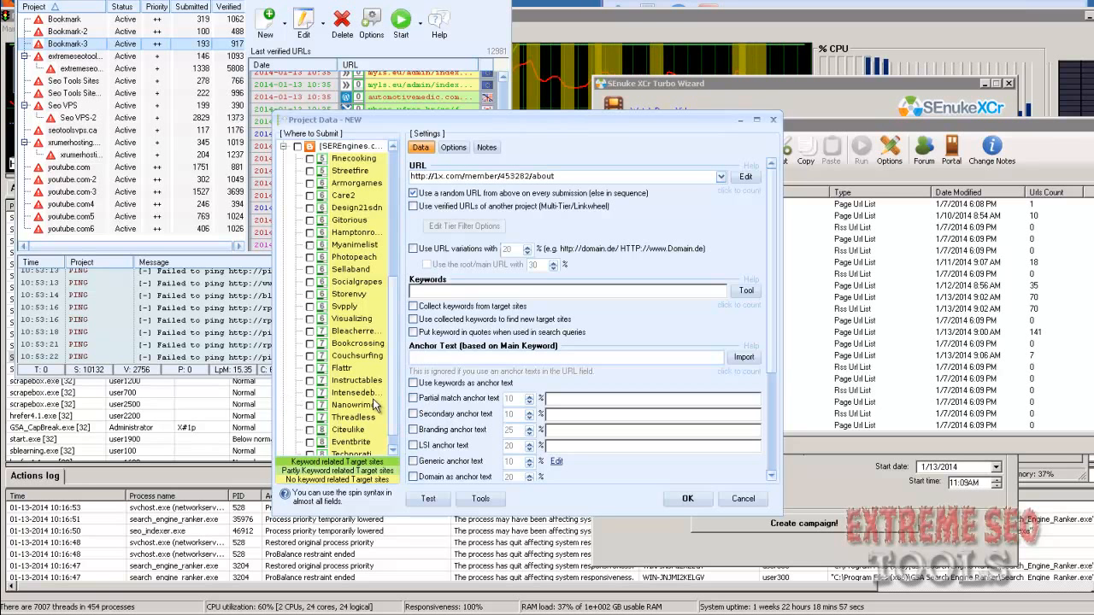
pyautogui.moveTo(393, 425); pyautogui.dragTo(392, 404)
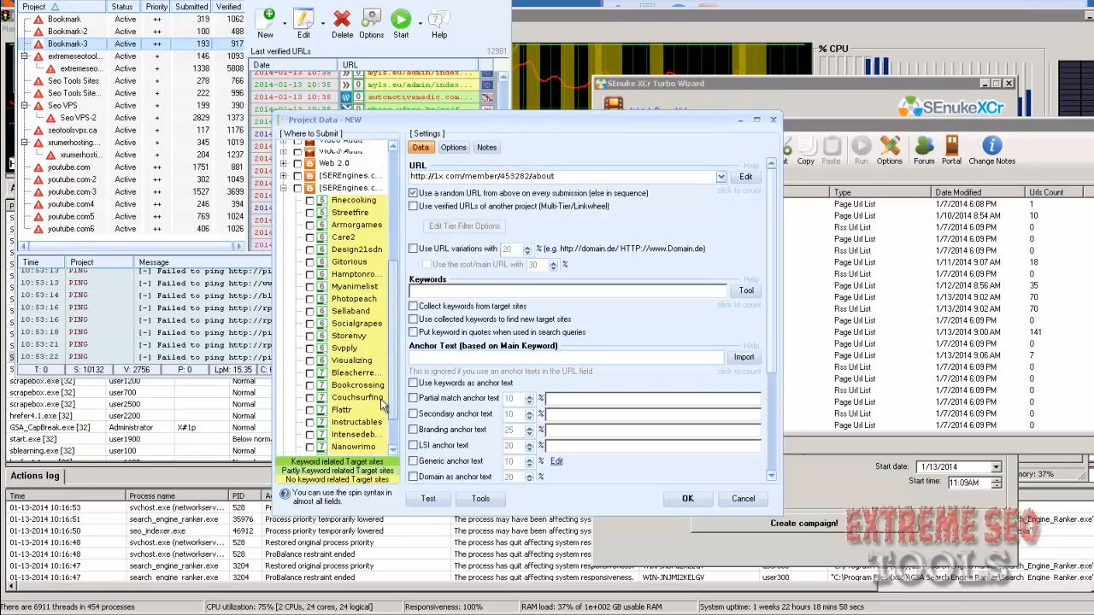
pyautogui.click(284, 190)
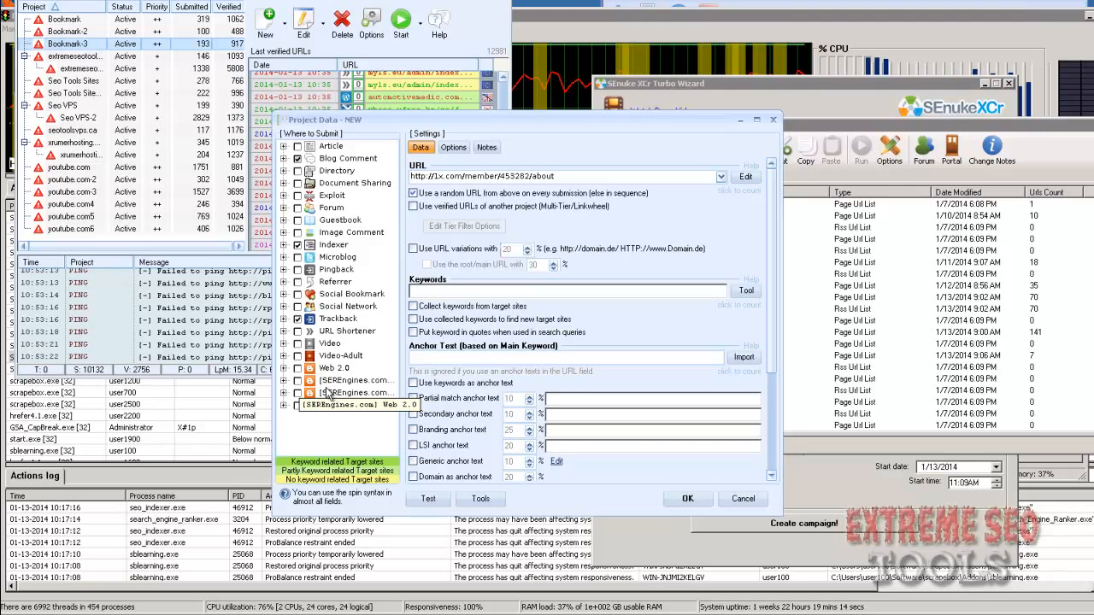
pyautogui.moveTo(468, 120); pyautogui.dragTo(463, 123)
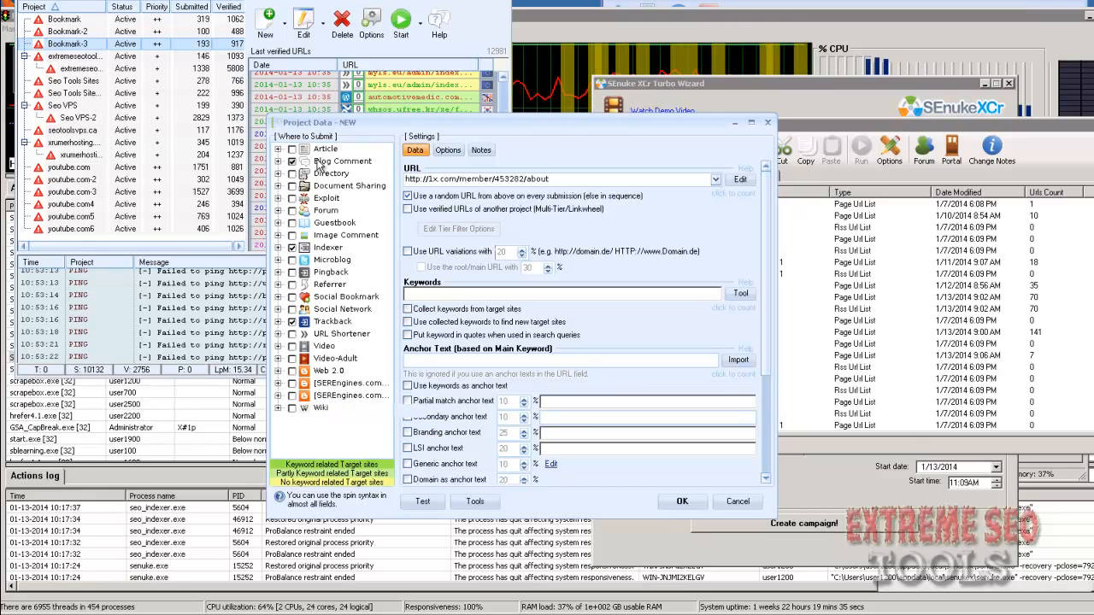
pyautogui.click(292, 396)
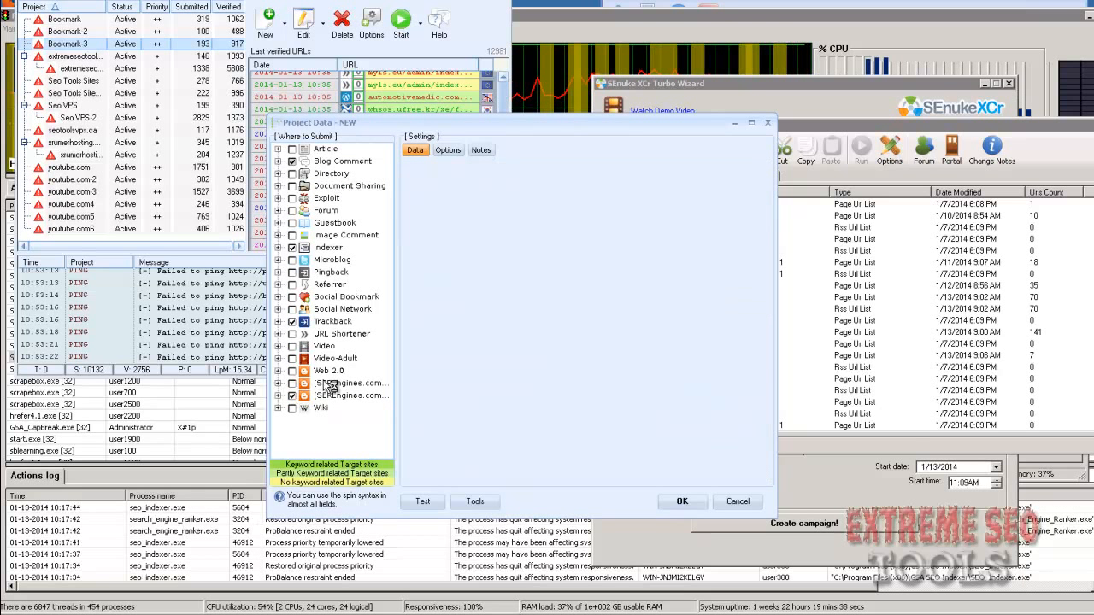
pyautogui.click(292, 322)
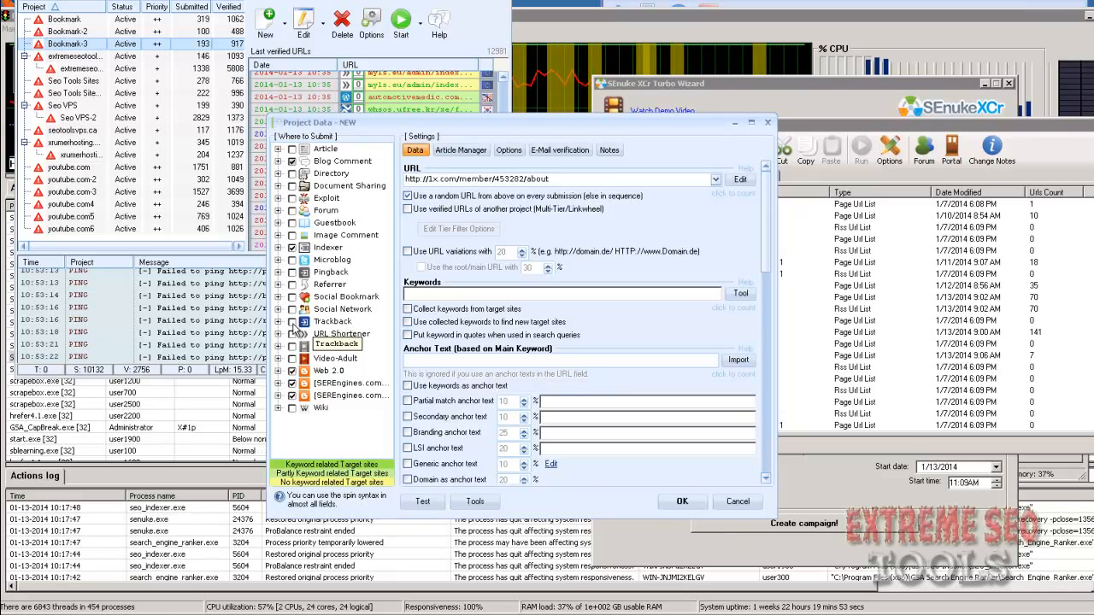
pyautogui.moveTo(302, 275)
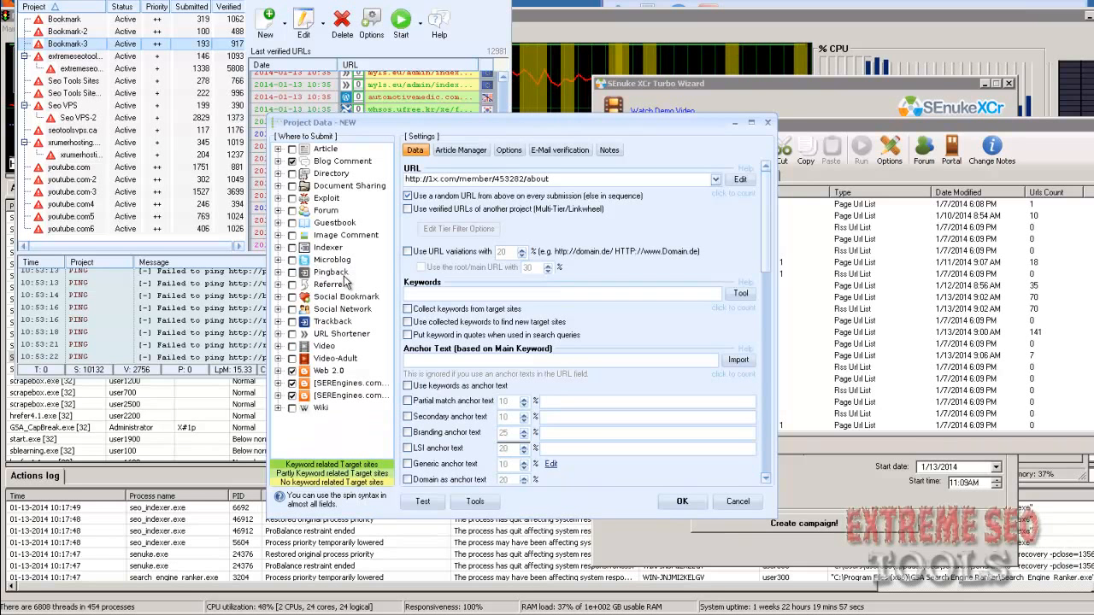
pyautogui.moveTo(327, 253)
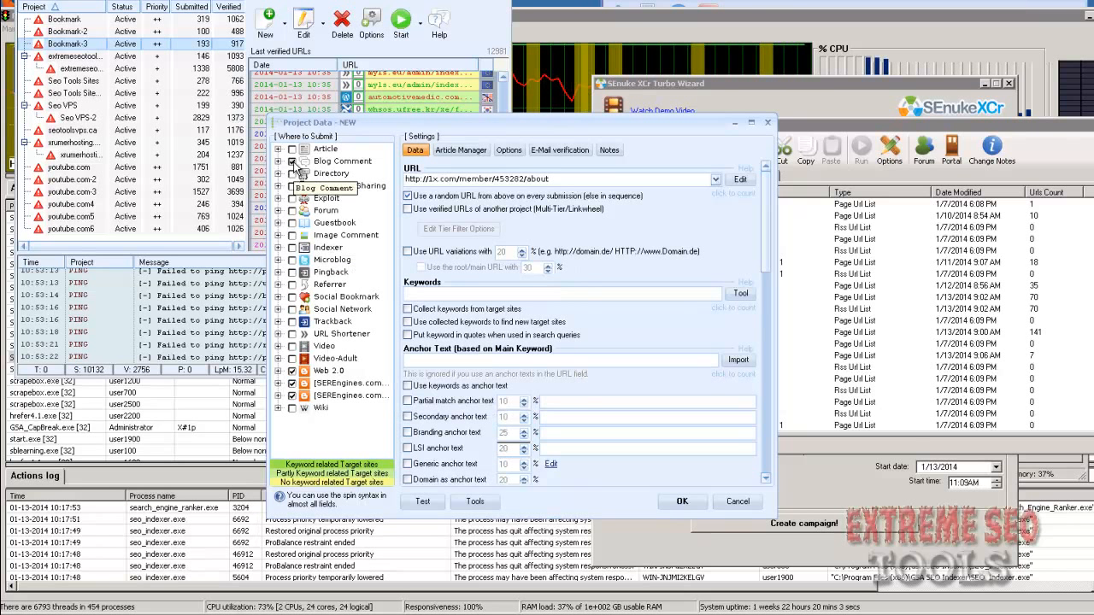
pyautogui.moveTo(281, 249)
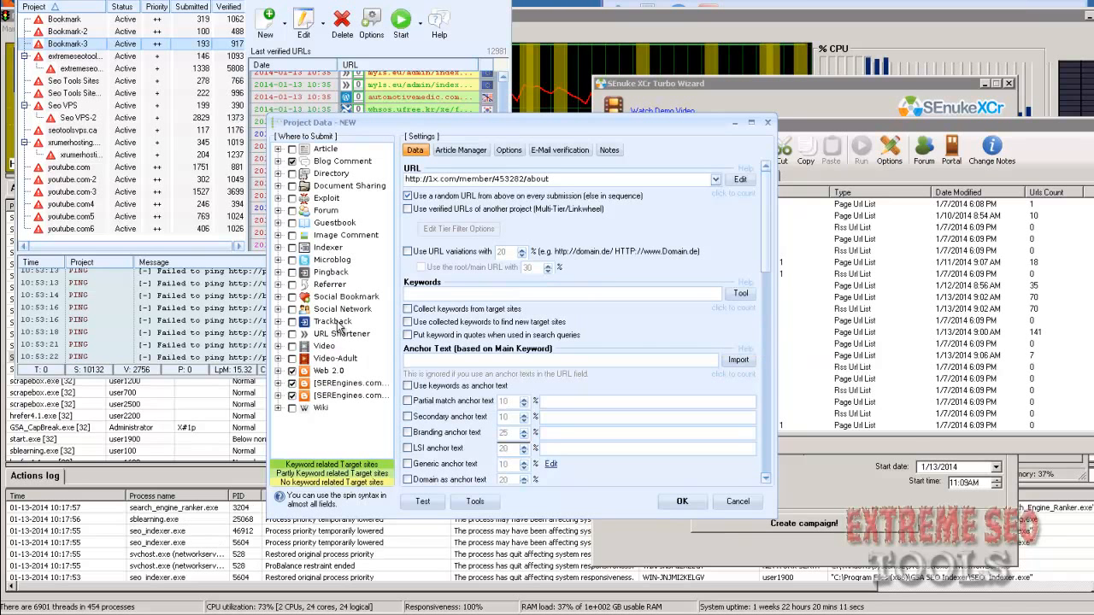
pyautogui.moveTo(354, 249)
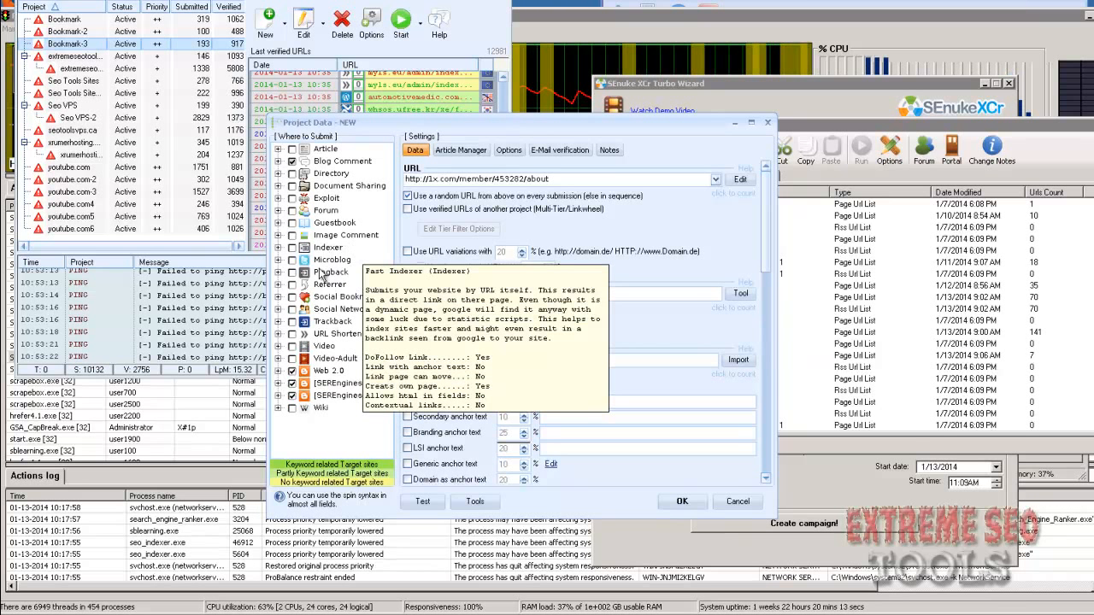
# - Change the new project's submission targets to include Article and Microblog, and exclude Blog Comment
pyautogui.click(293, 149)
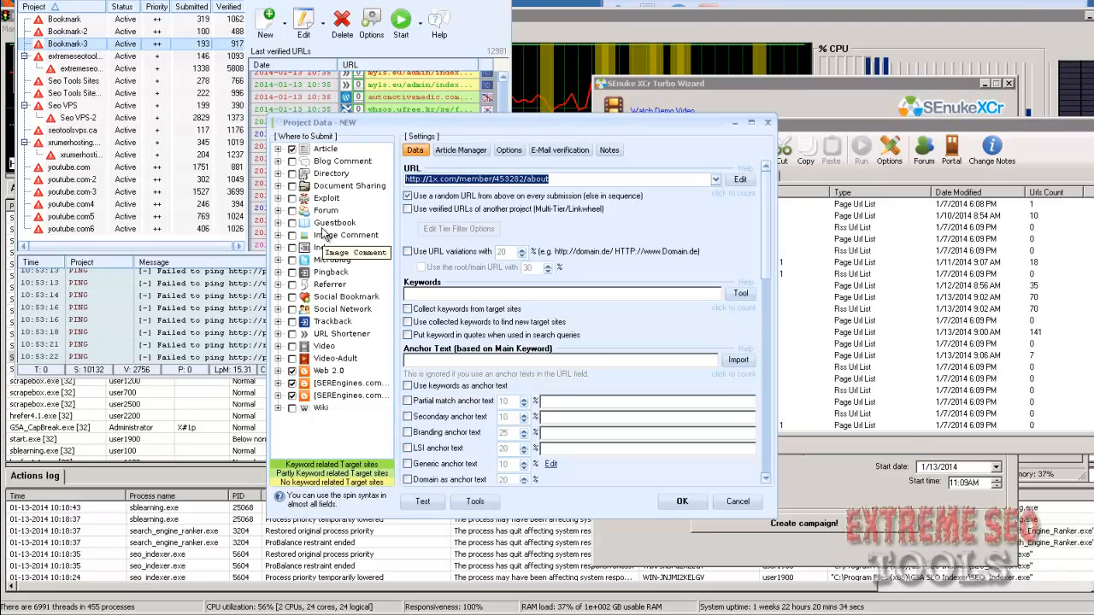
pyautogui.rightClick(289, 247)
pyautogui.click(341, 279)
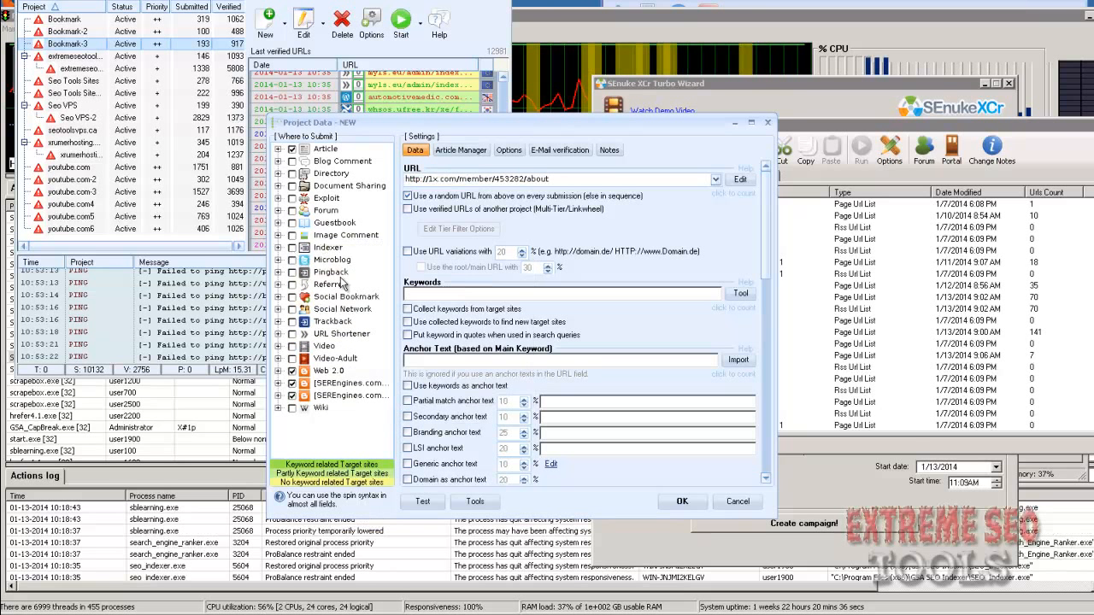
pyautogui.click(294, 261)
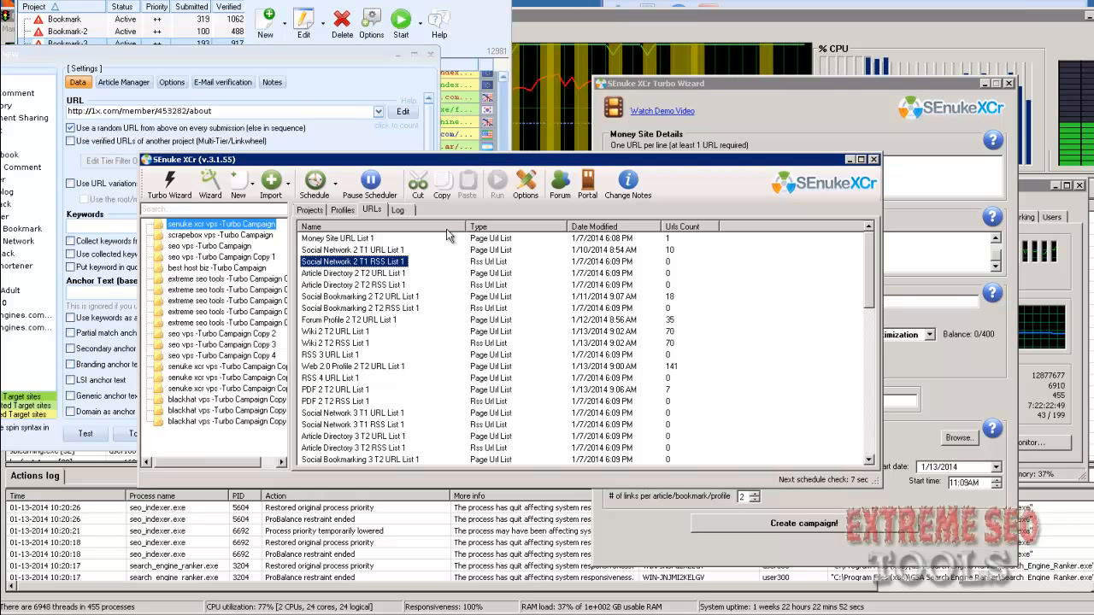
# - Sort the SEnuke URL lists by type and look through the page URL lists down to PDF 1 T2
pyautogui.click(483, 229)
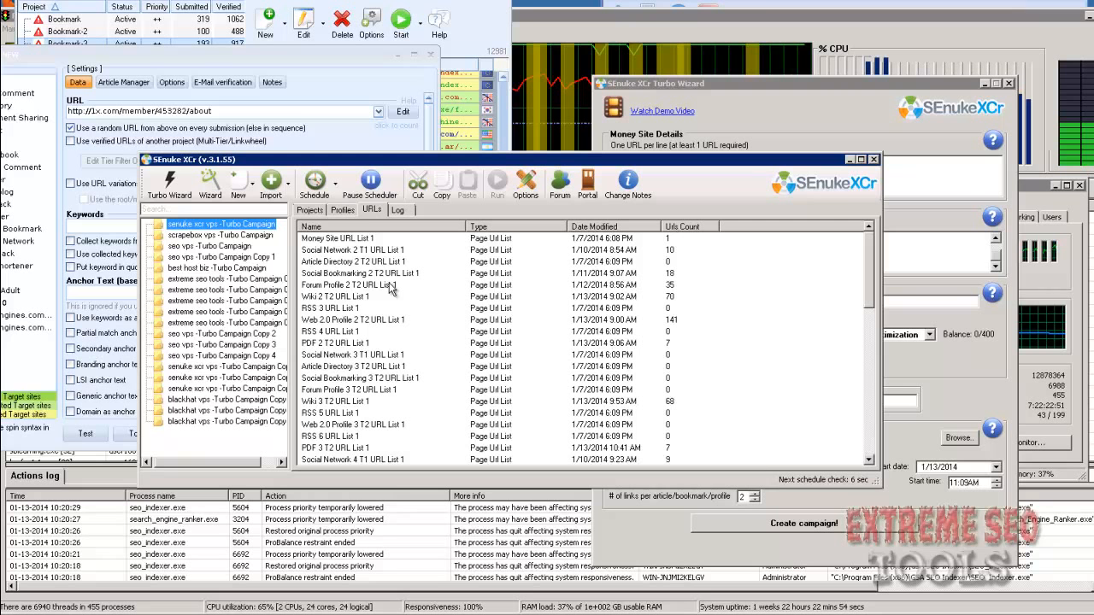
pyautogui.click(353, 250)
pyautogui.scroll(-1, 363, 359)
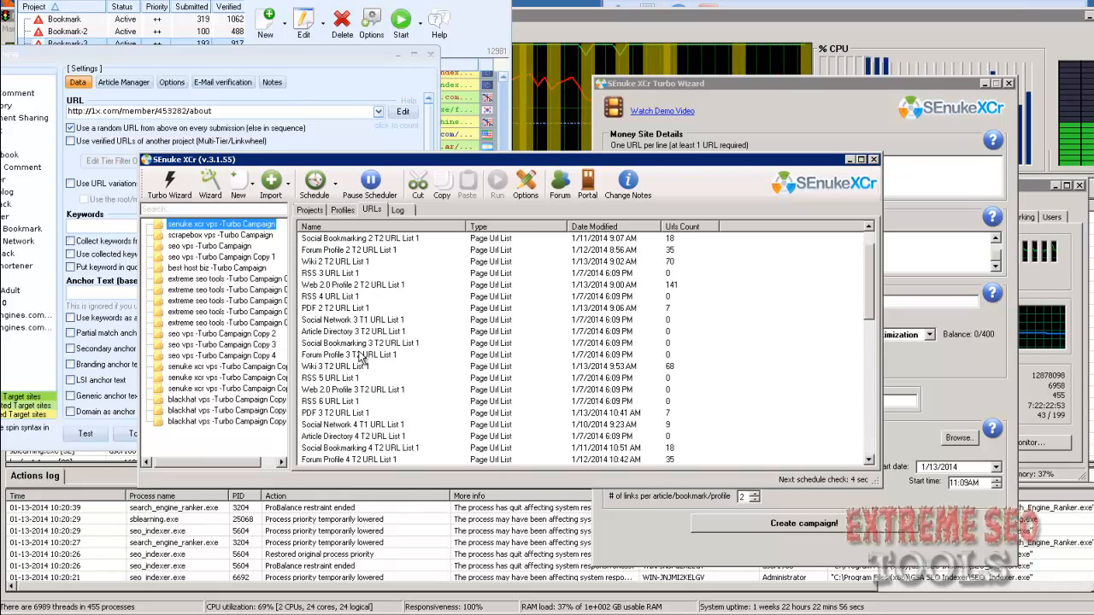
pyautogui.scroll(-7, 363, 359)
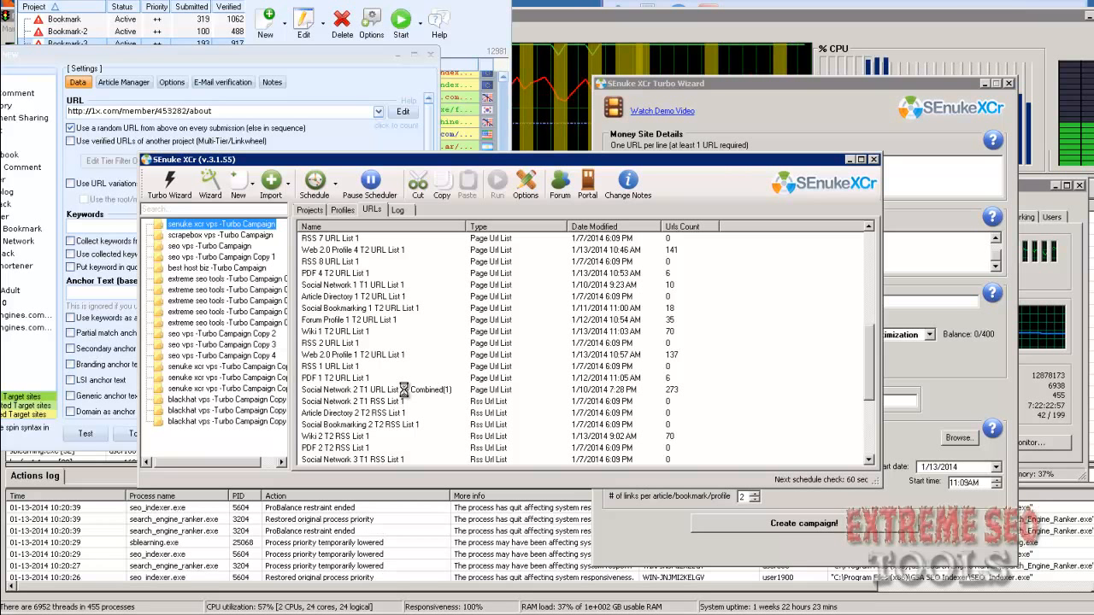
pyautogui.doubleClick(383, 382)
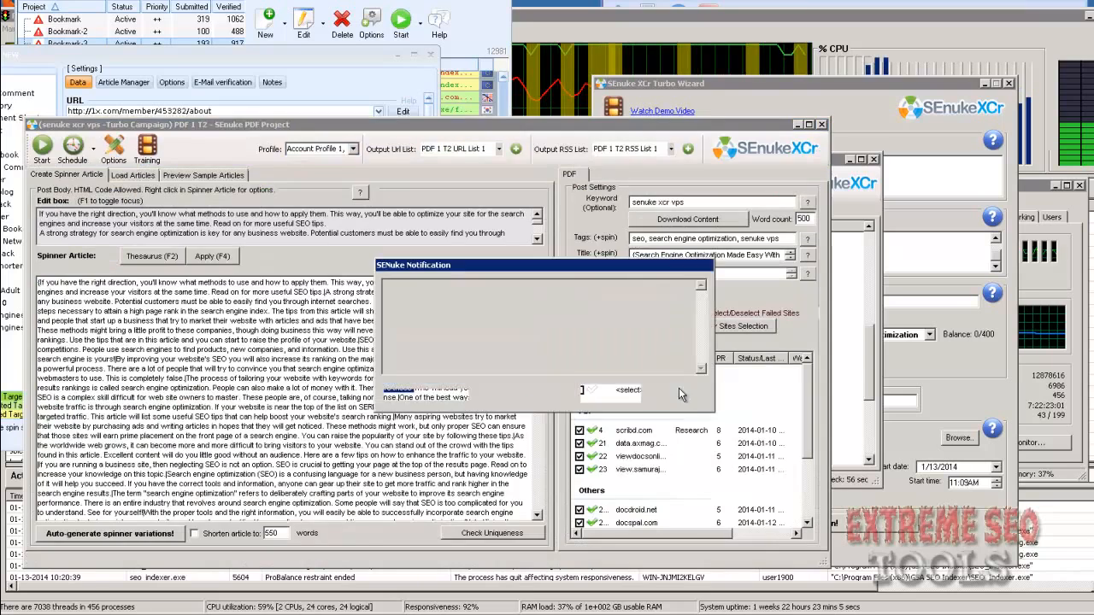
pyautogui.click(821, 125)
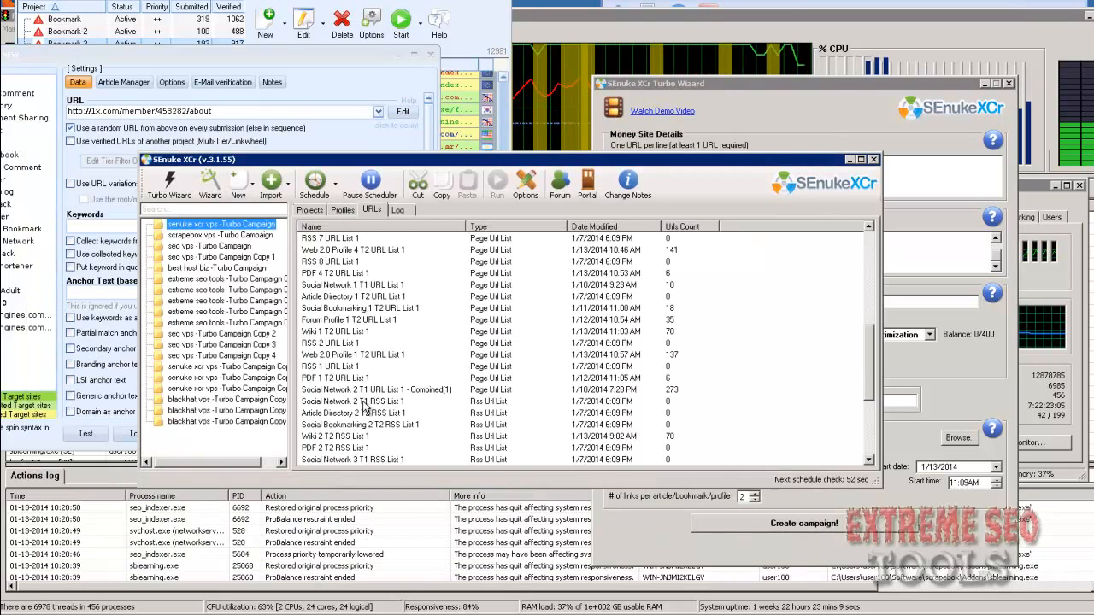
# - Combine the page URL lists from Social Network 2 T1 through PDF 1 T2 into a single URL list
pyautogui.click(360, 388)
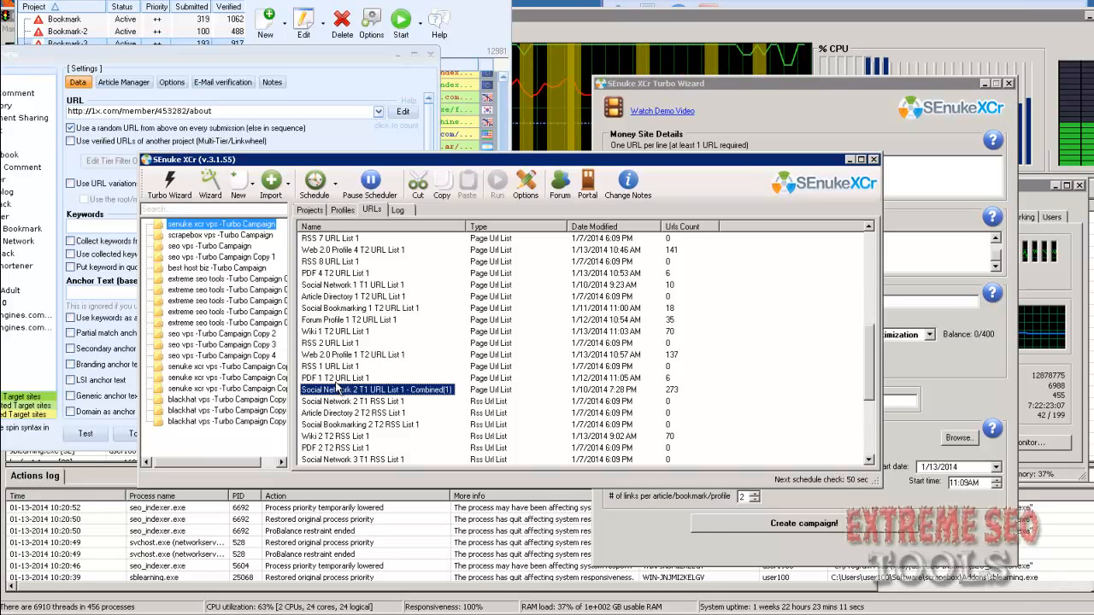
pyautogui.scroll(5, 394, 411)
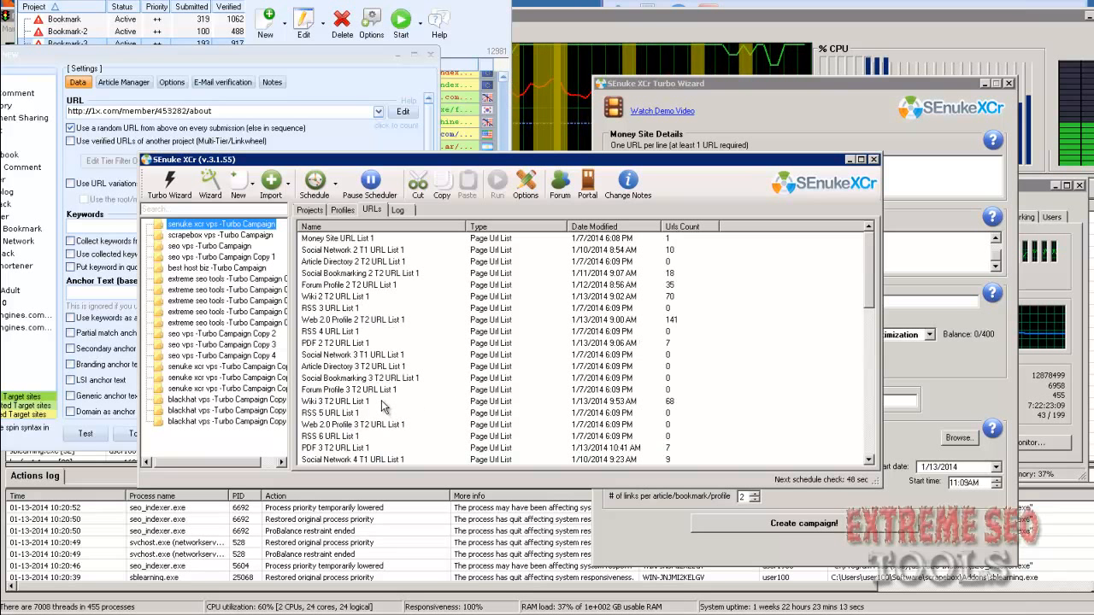
pyautogui.keyDown('shift'); pyautogui.click(363, 250); pyautogui.keyUp('shift')
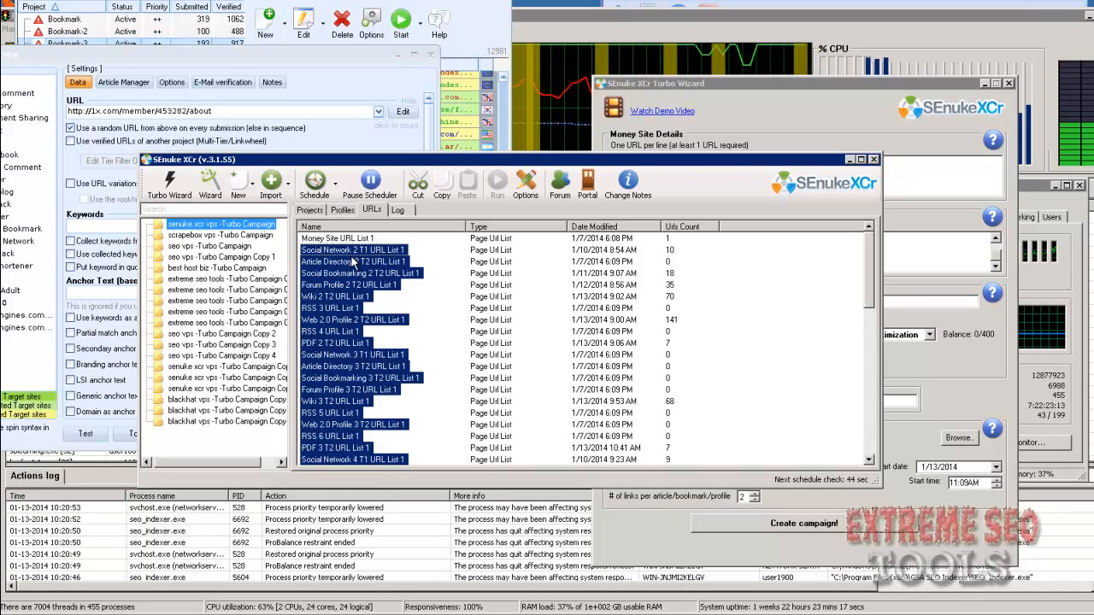
pyautogui.rightClick(353, 260)
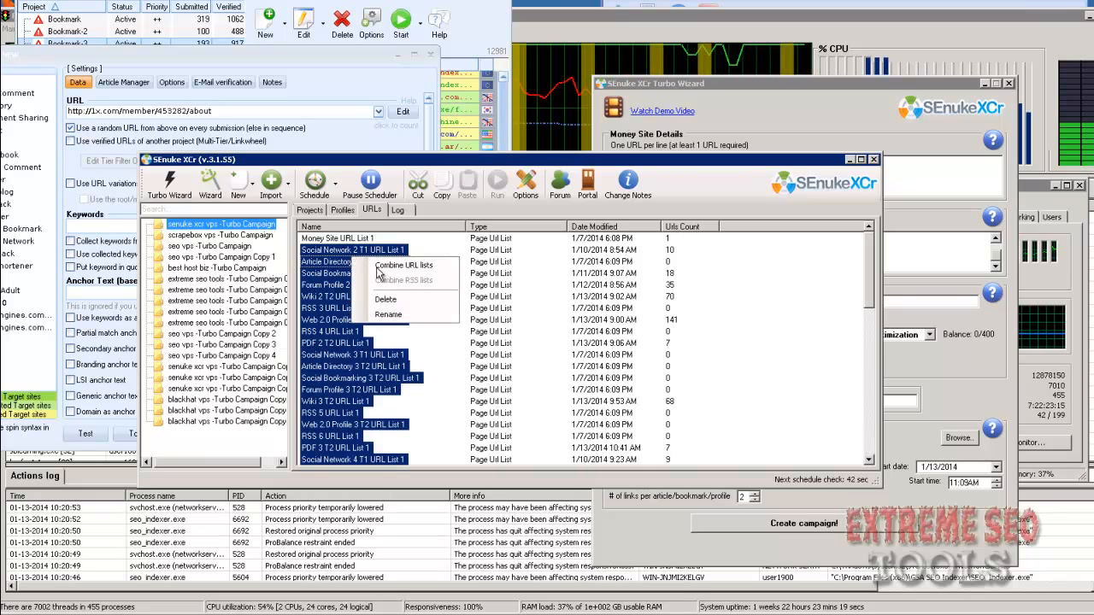
pyautogui.press('Return')
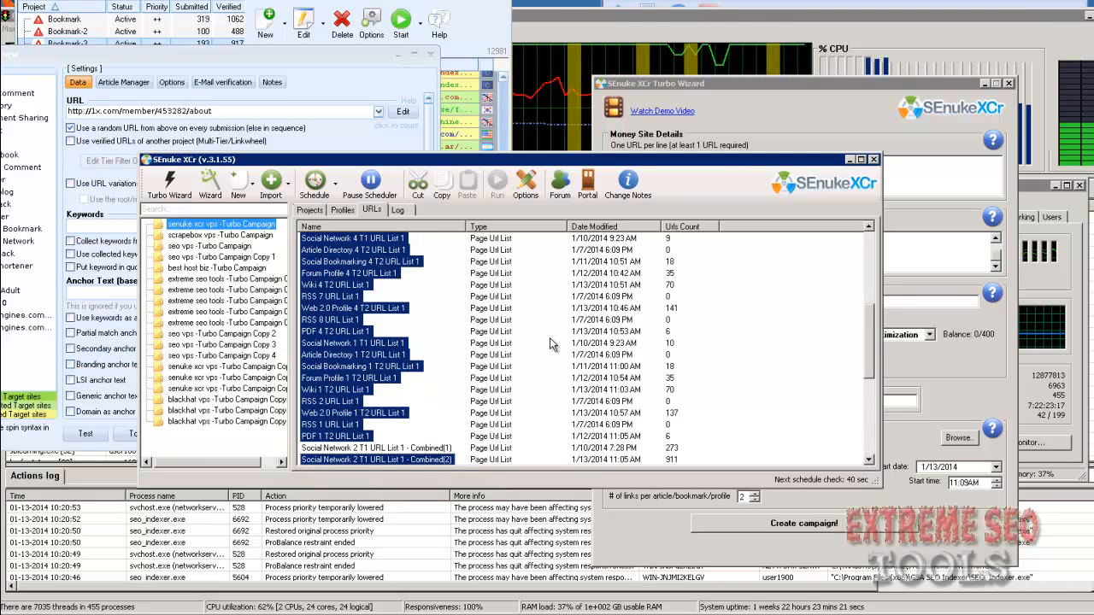
# - Open the newly combined URL list and copy all of its URLs
pyautogui.doubleClick(418, 461)
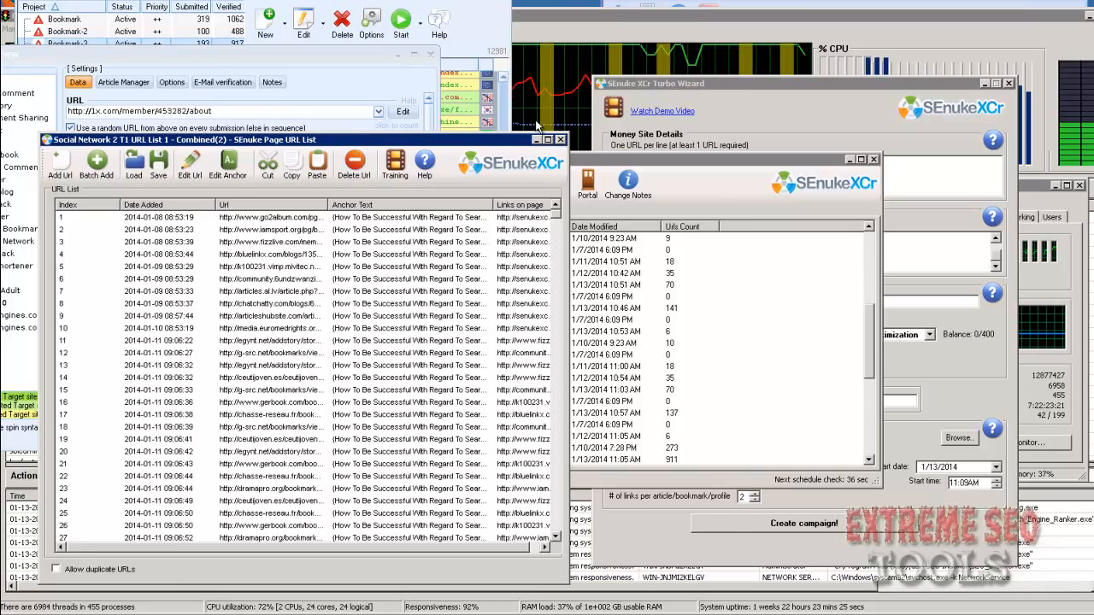
pyautogui.moveTo(352, 140); pyautogui.dragTo(535, 121)
pyautogui.click(414, 199)
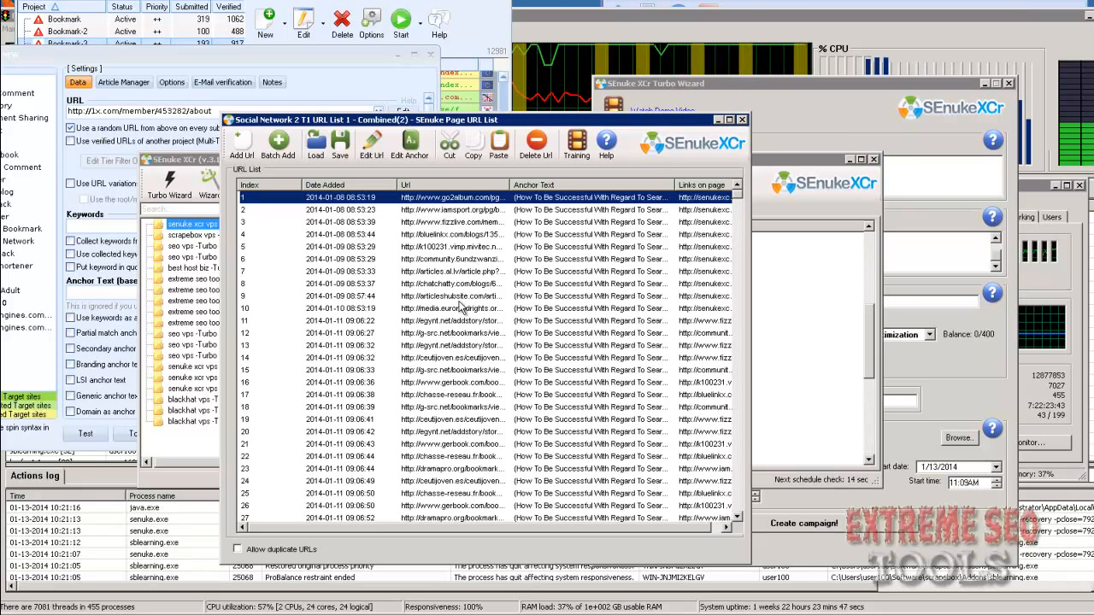
pyautogui.hotkey('ctrl', 'a')
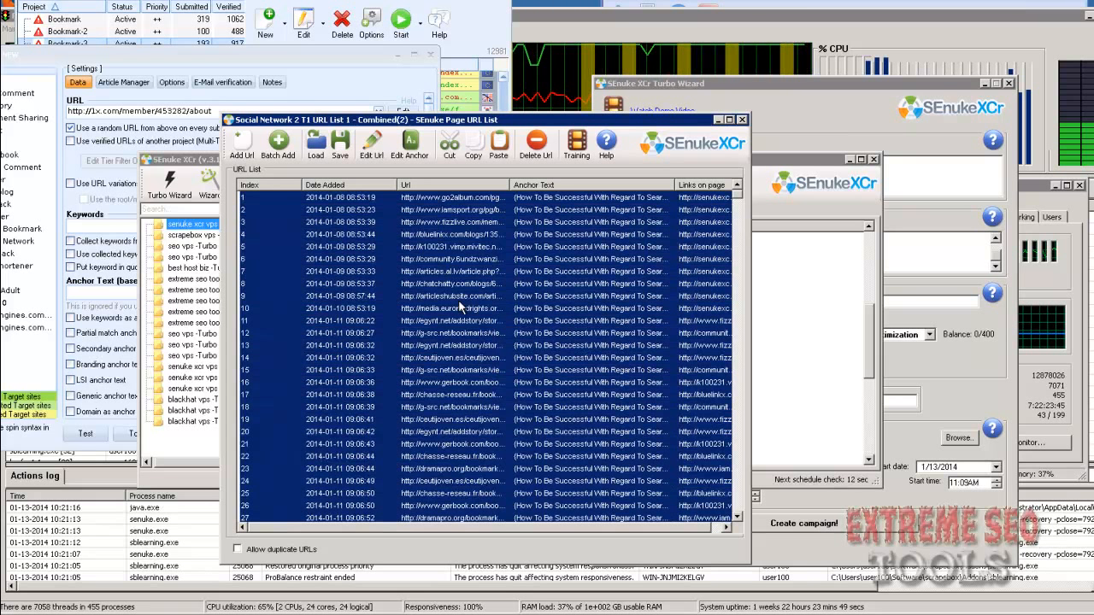
pyautogui.rightClick(461, 306)
pyautogui.click(483, 342)
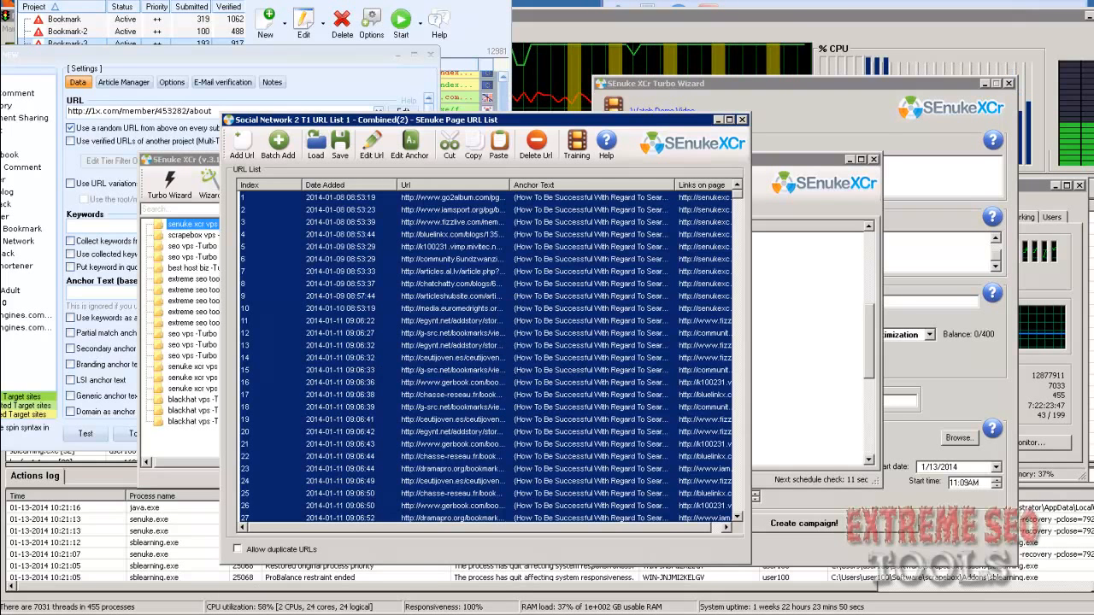
# - Create a desktop text document named "VPS sites", paste the copied URLs into it, close it, and minimize the combined list window
pyautogui.rightClick(249, 614)
pyautogui.moveTo(299, 614)
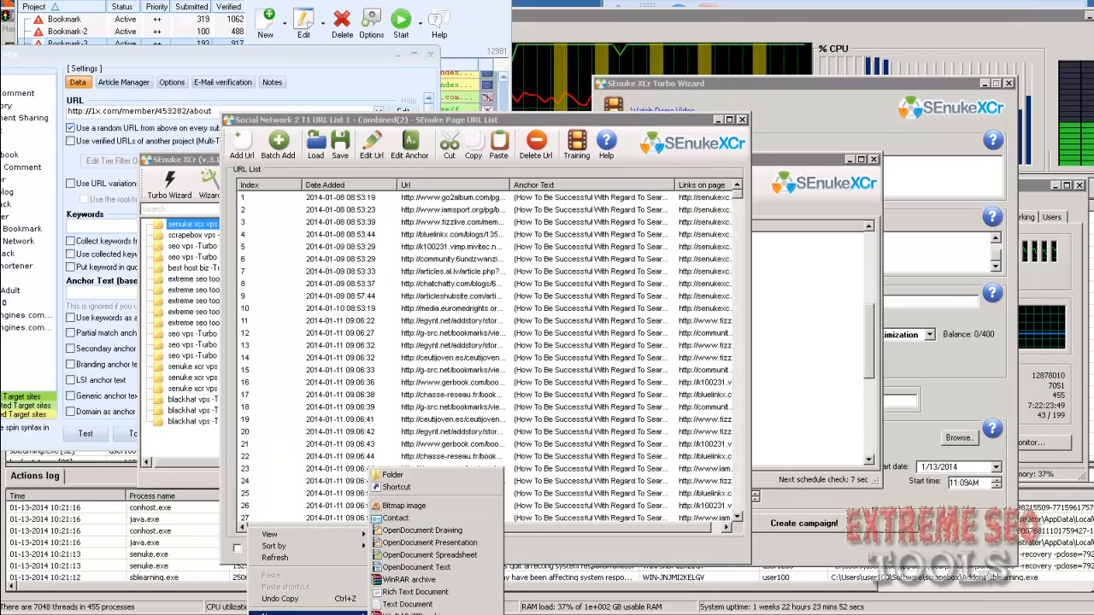
pyautogui.click(407, 604)
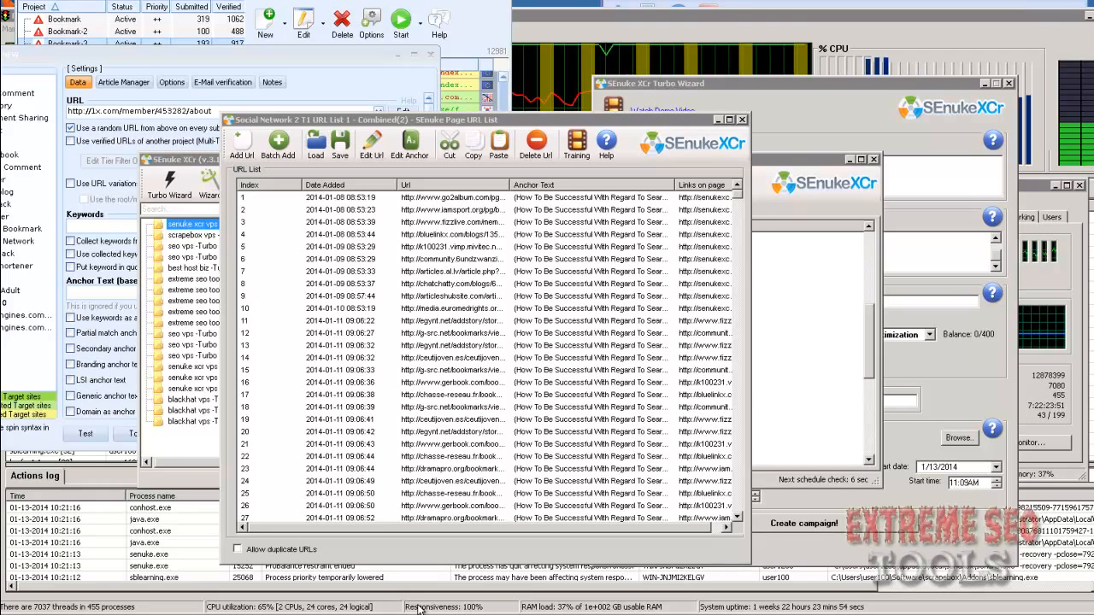
pyautogui.write('VPS sites')
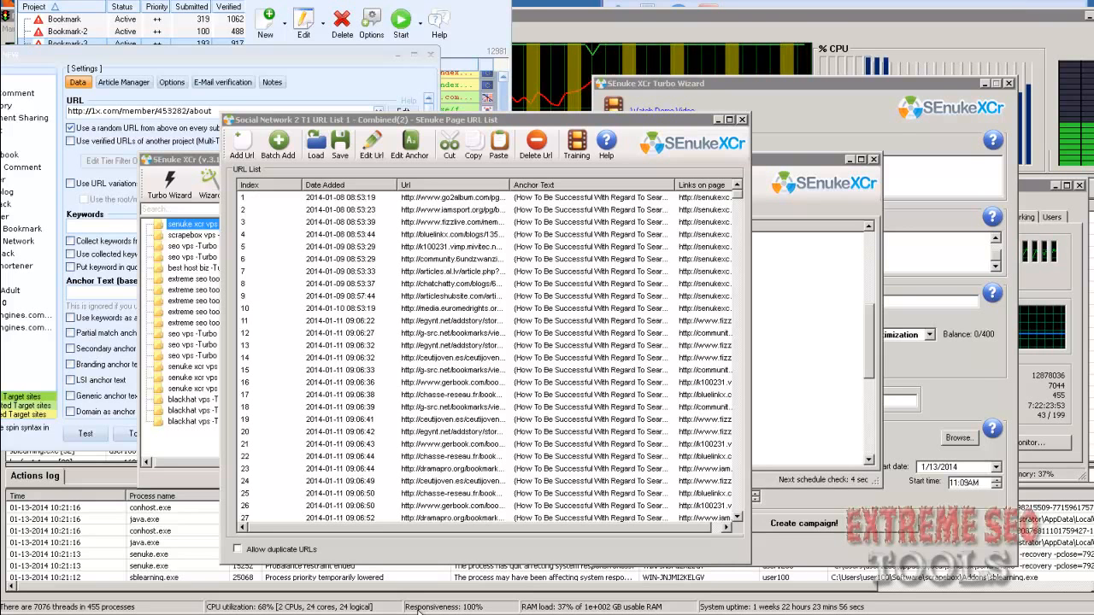
pyautogui.doubleClick(333, 614)
pyautogui.hotkey('ctrl', 'v')
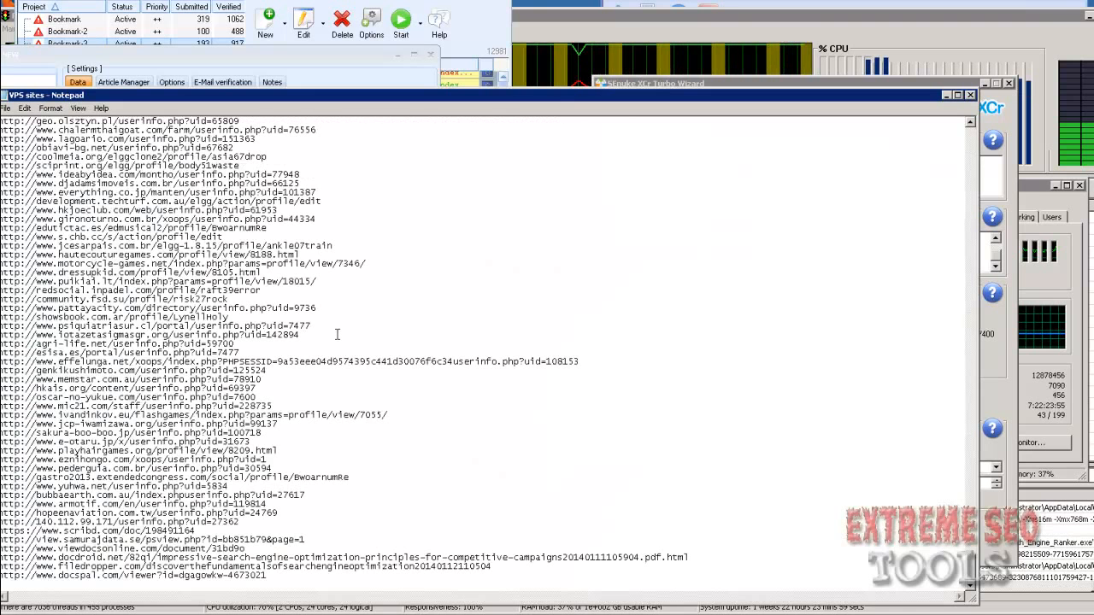
pyautogui.click(971, 94)
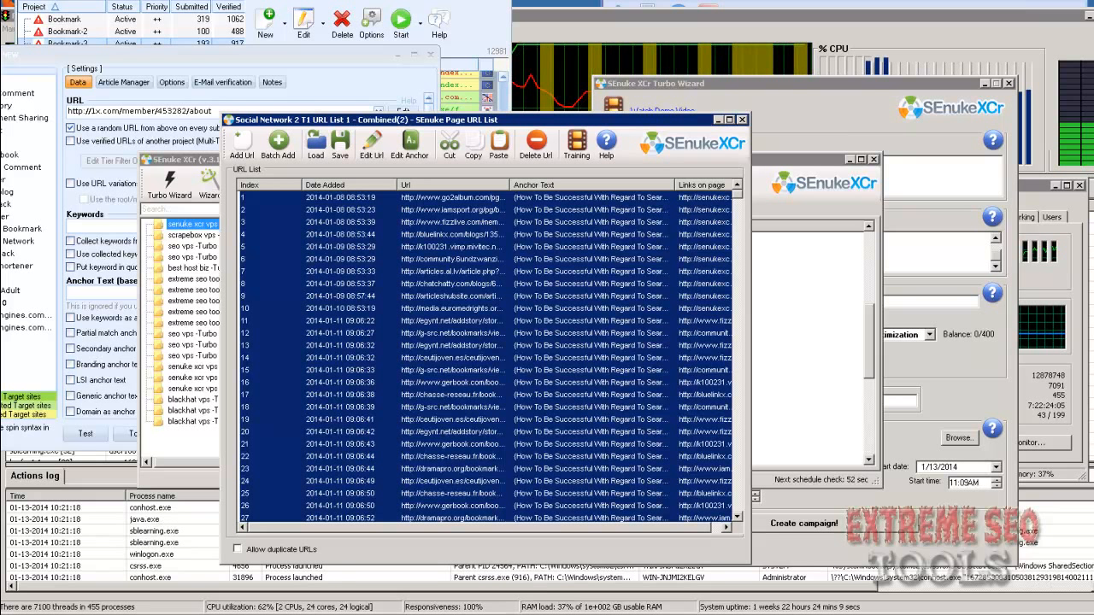
pyautogui.click(716, 121)
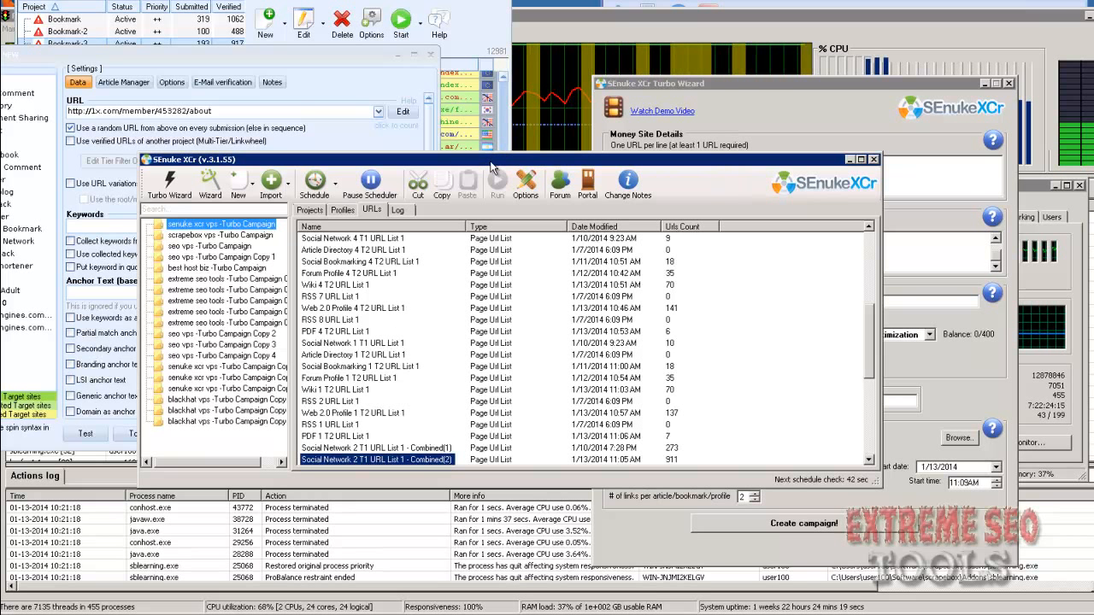
# - Rearrange the windows, check the primary Decaptcher balance in SEnuke's captcha options, and examine the captcha solver's recognition statistics
pyautogui.moveTo(485, 165); pyautogui.dragTo(580, 79)
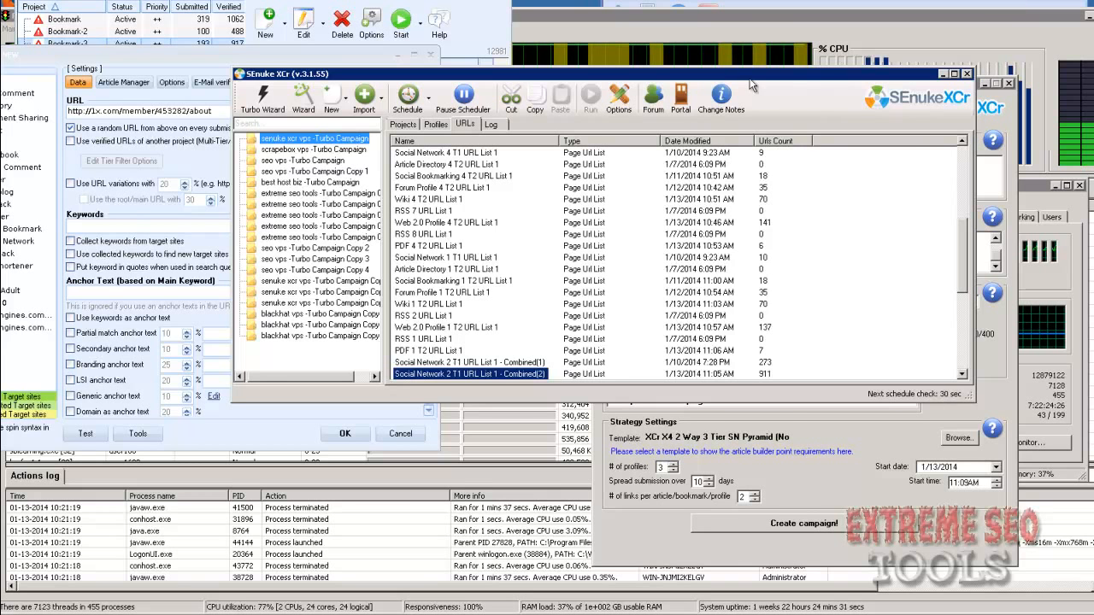
pyautogui.moveTo(817, 79); pyautogui.dragTo(747, 85)
pyautogui.moveTo(957, 84); pyautogui.dragTo(869, 76)
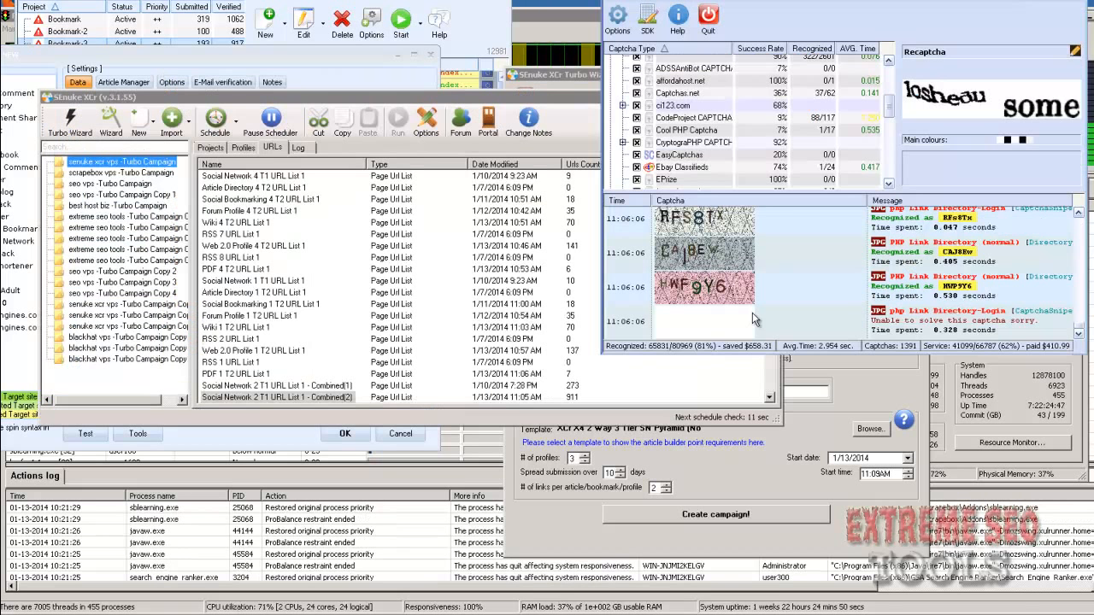
pyautogui.click(425, 122)
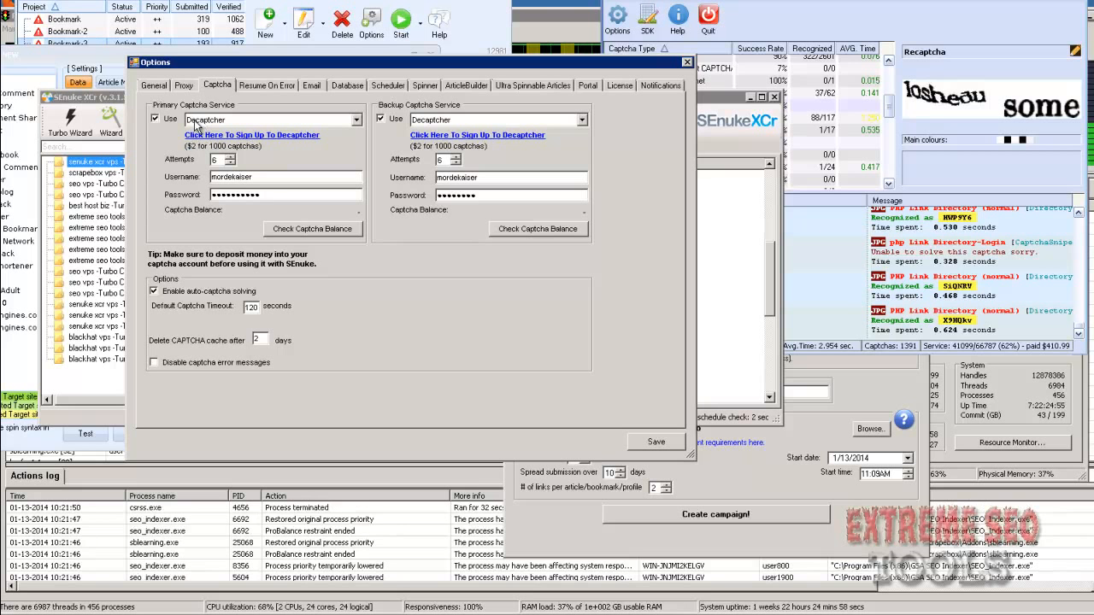
pyautogui.click(294, 224)
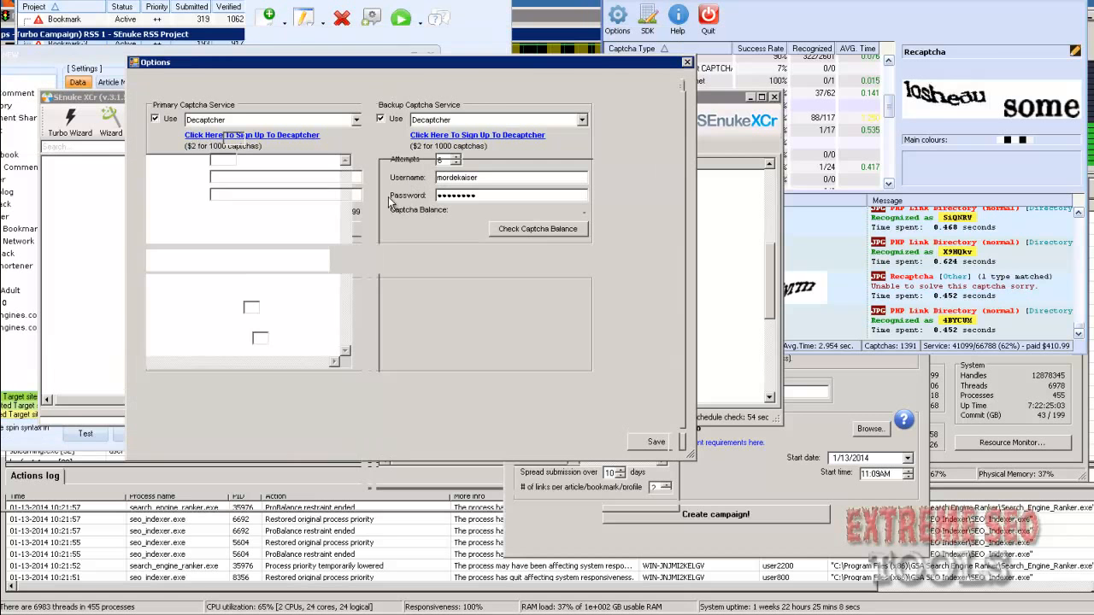
pyautogui.click(1001, 1)
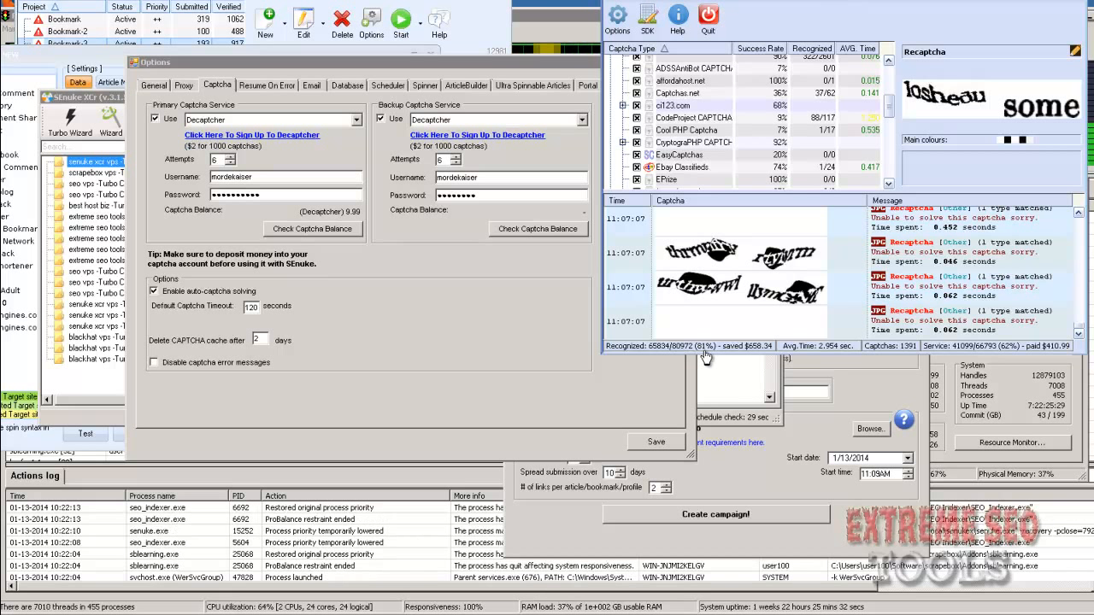
pyautogui.moveTo(705, 357)
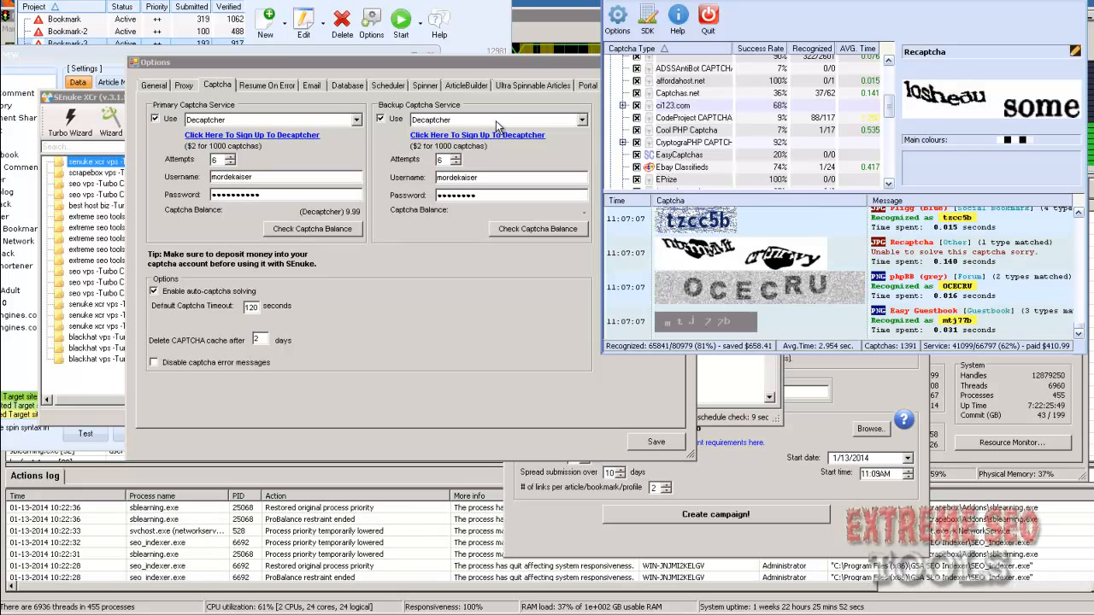
# - Cancel the new project in GSA Search Engine Ranker, and review the SpamVilla and GSA Captcha Breaker entries in its captcha settings
pyautogui.click(362, 29)
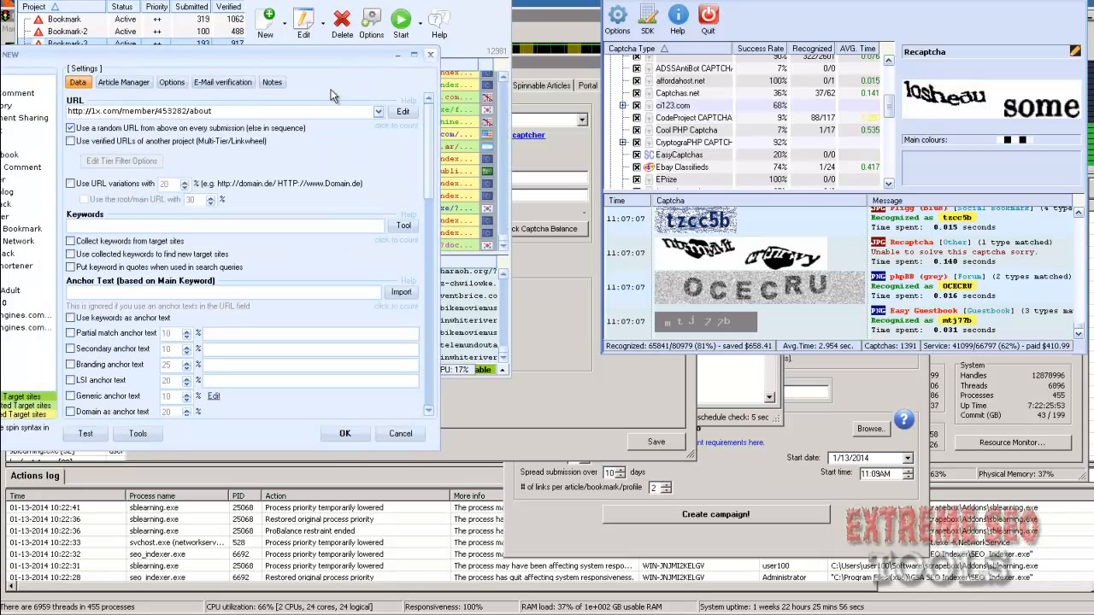
pyautogui.click(401, 434)
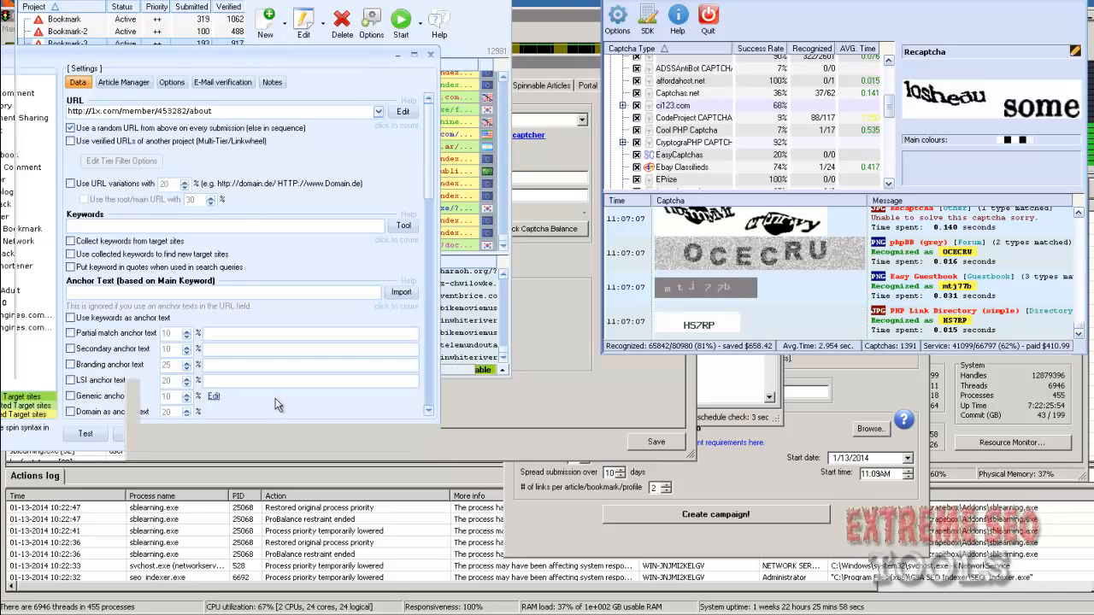
pyautogui.click(371, 21)
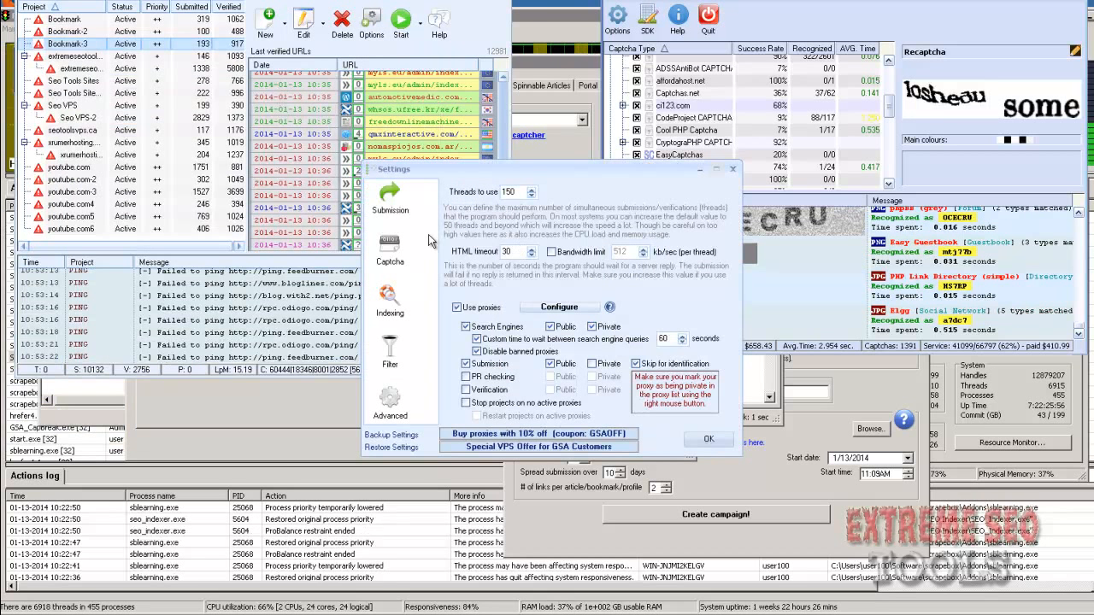
pyautogui.click(394, 253)
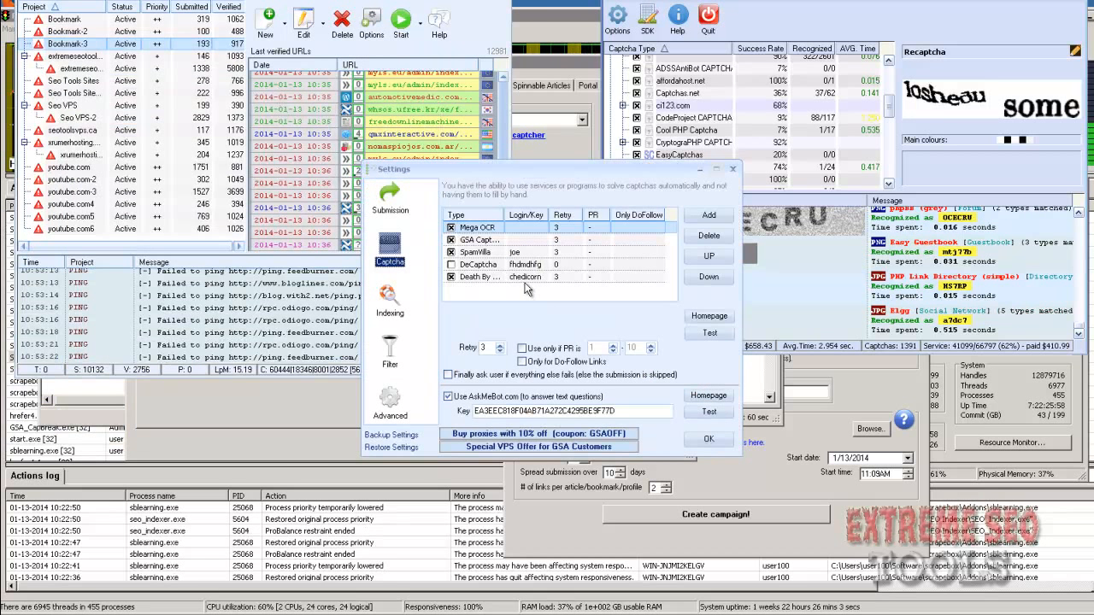
pyautogui.click(480, 254)
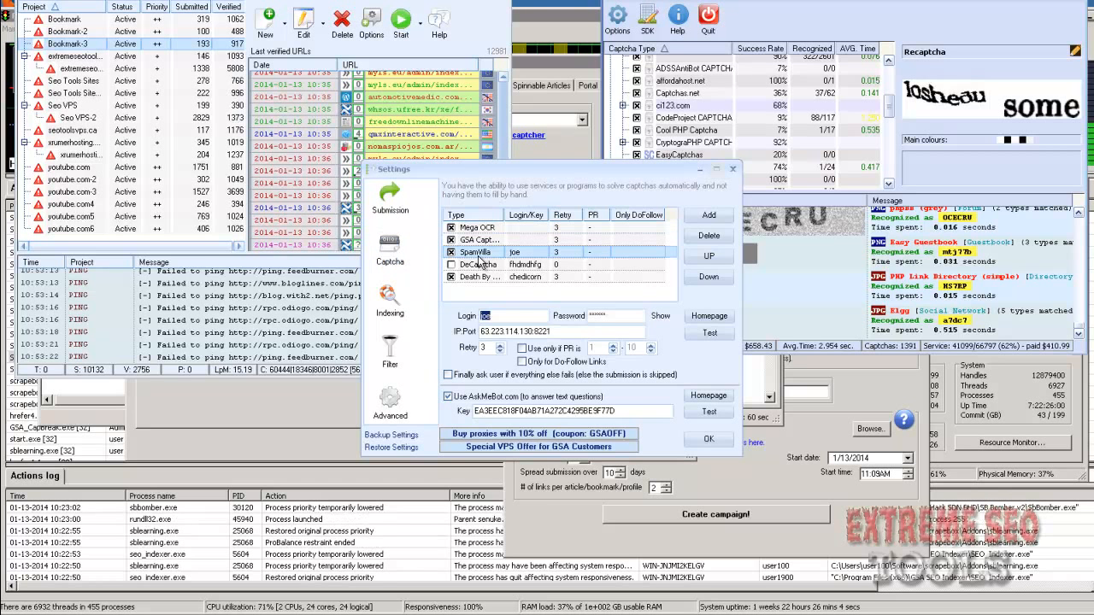
pyautogui.click(480, 241)
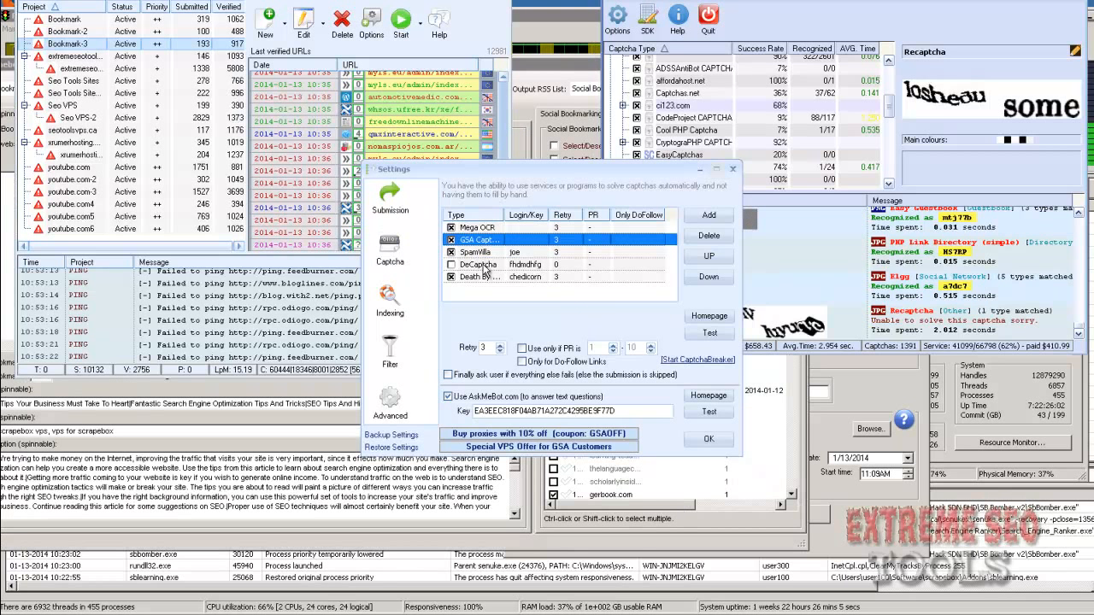
# - Review the Mega OCR entry in GSA's captcha settings, confirm the settings, and close SEnuke's captcha options without saving
pyautogui.click(480, 228)
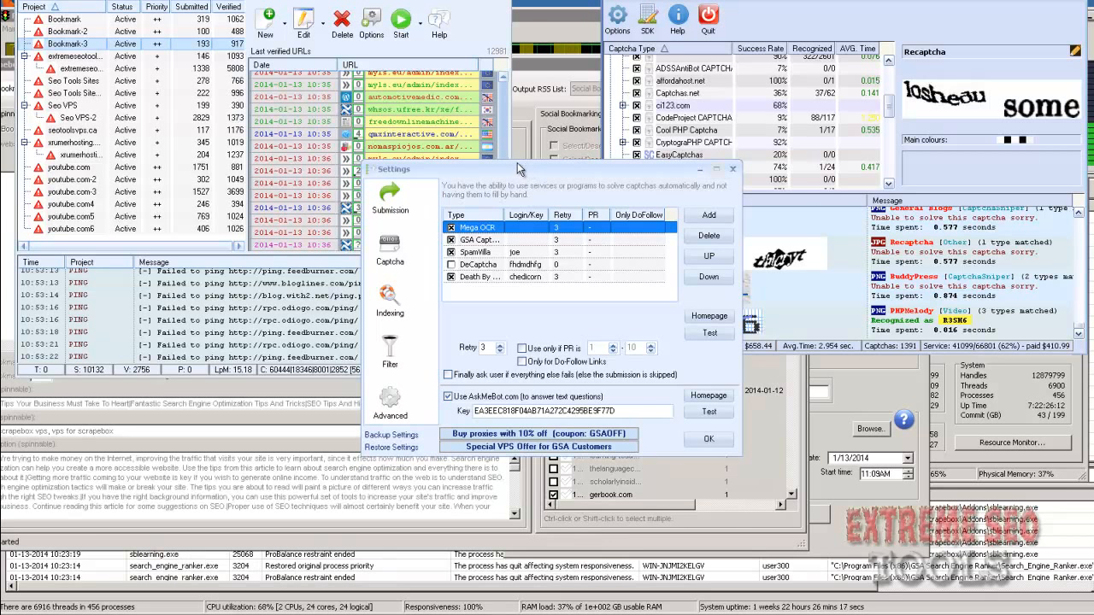
pyautogui.moveTo(517, 162); pyautogui.dragTo(282, 160)
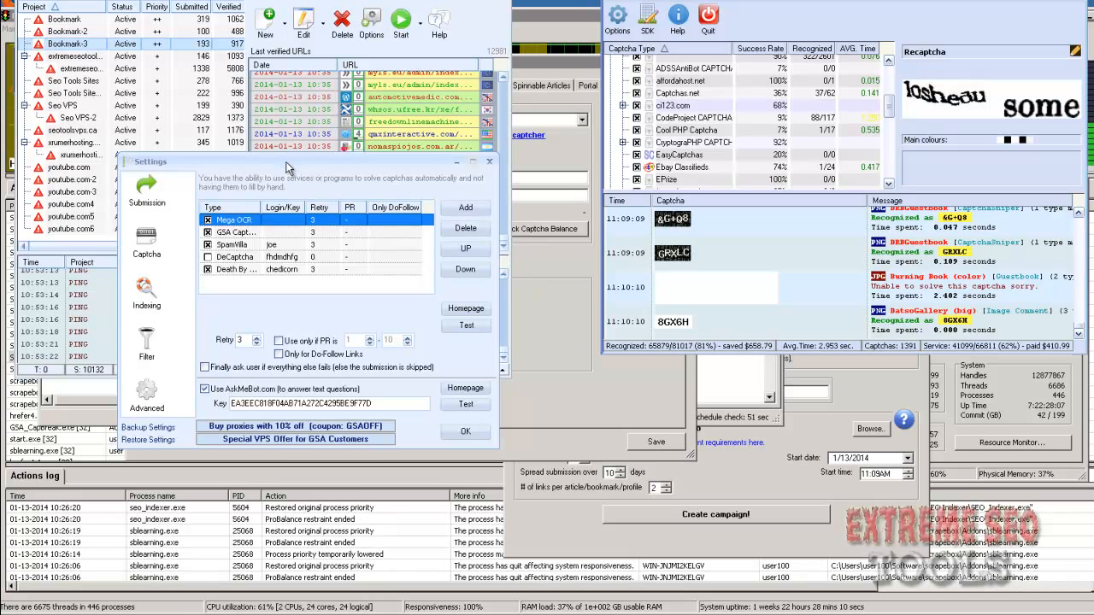
pyautogui.moveTo(289, 163); pyautogui.dragTo(275, 104)
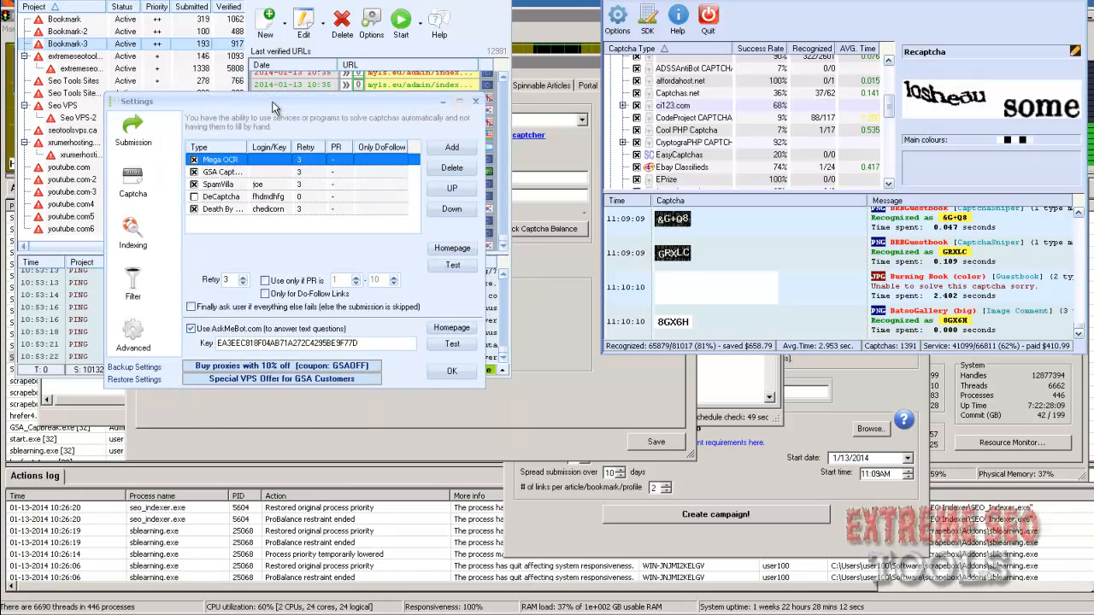
pyautogui.click(452, 371)
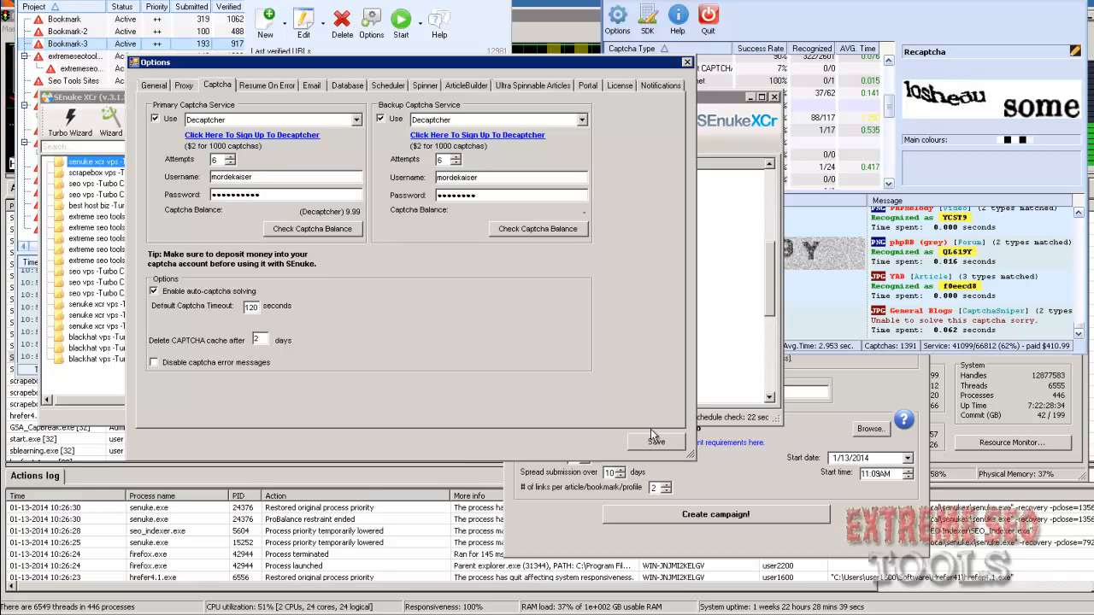
pyautogui.click(687, 62)
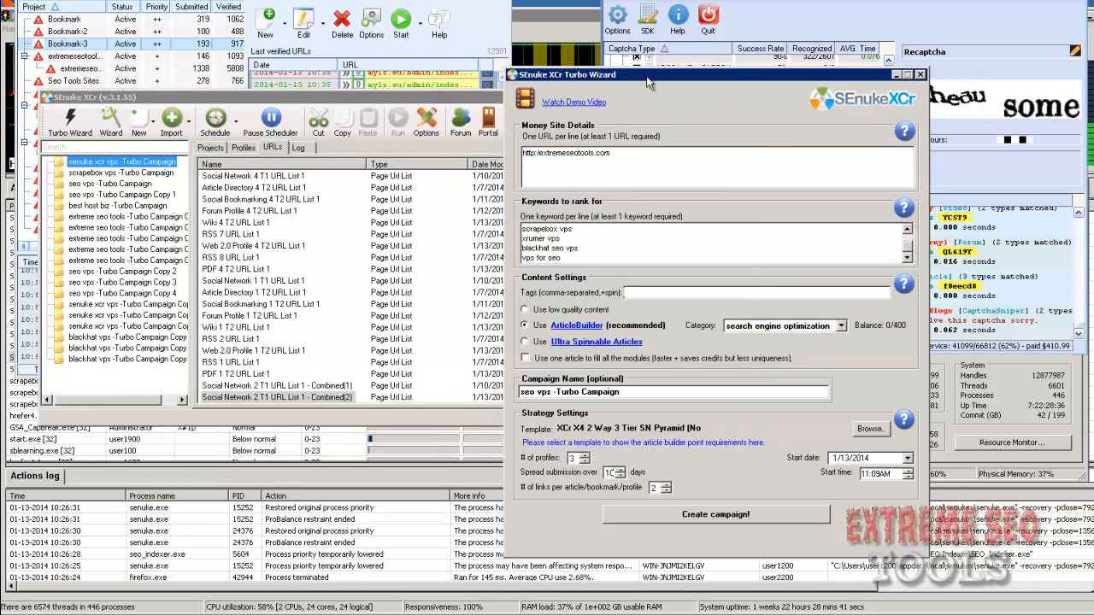
# - Move the Turbo Wizard window aside and bring the captcha solver's window to the front
pyautogui.moveTo(647, 81); pyautogui.dragTo(465, 81)
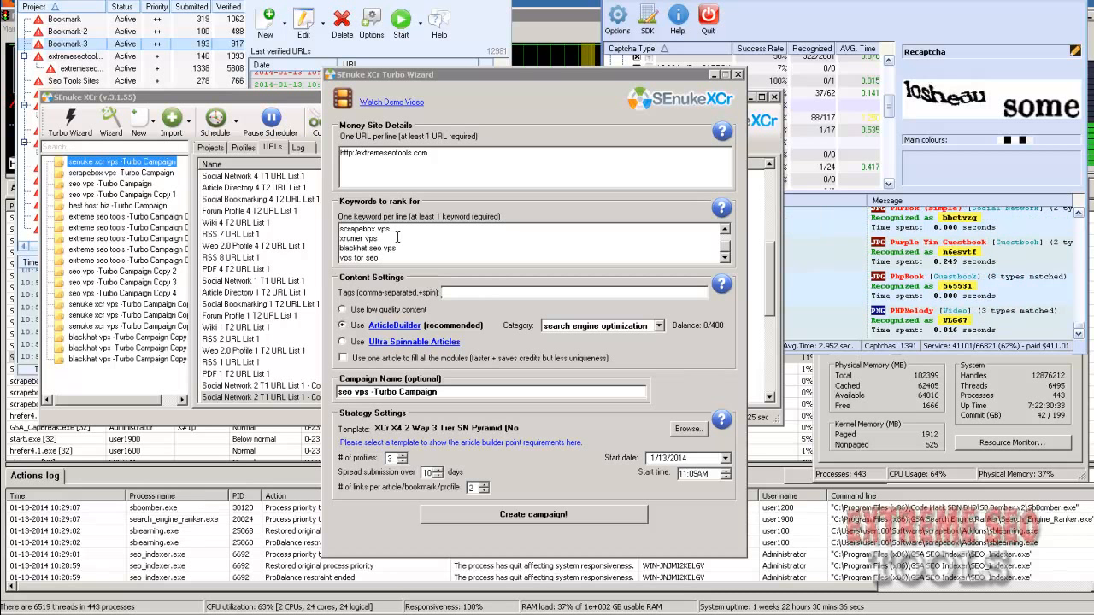
pyautogui.click(940, 2)
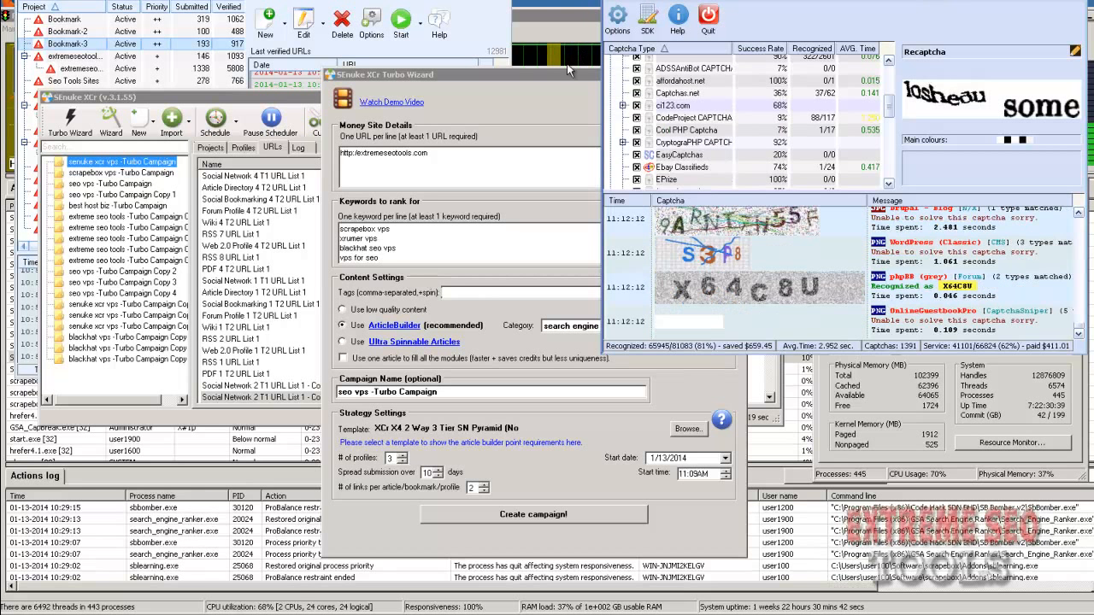
pyautogui.moveTo(564, 77); pyautogui.dragTo(347, 82)
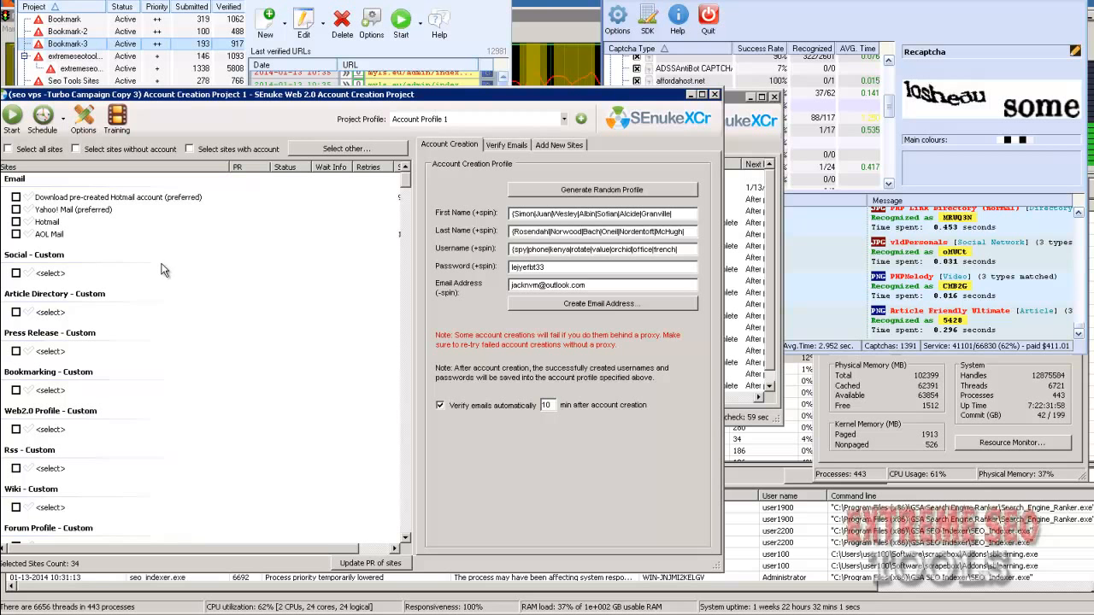
# - Select all sites in the "seo vps -Turbo Campaign Copy 3" account creation project and try to start it
pyautogui.moveTo(255, 90); pyautogui.dragTo(277, 82)
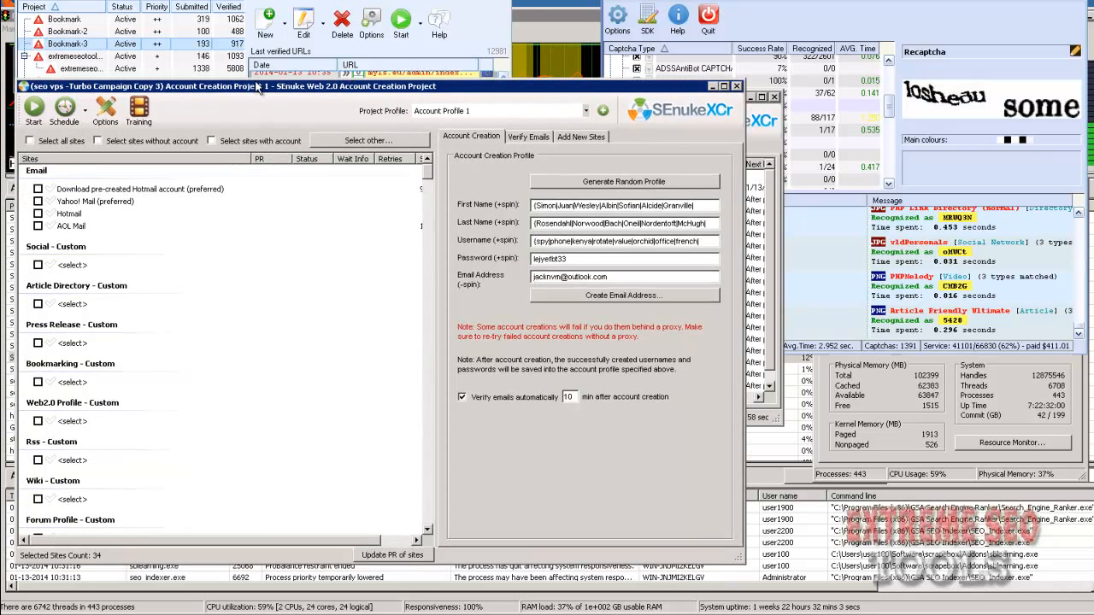
pyautogui.moveTo(430, 174); pyautogui.dragTo(419, 196)
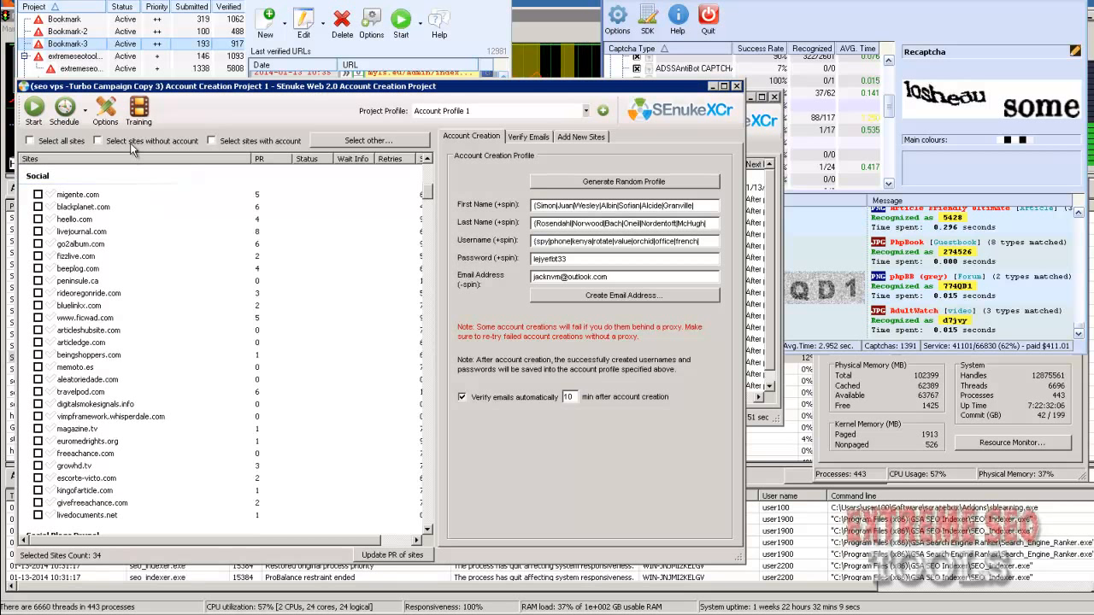
pyautogui.click(32, 139)
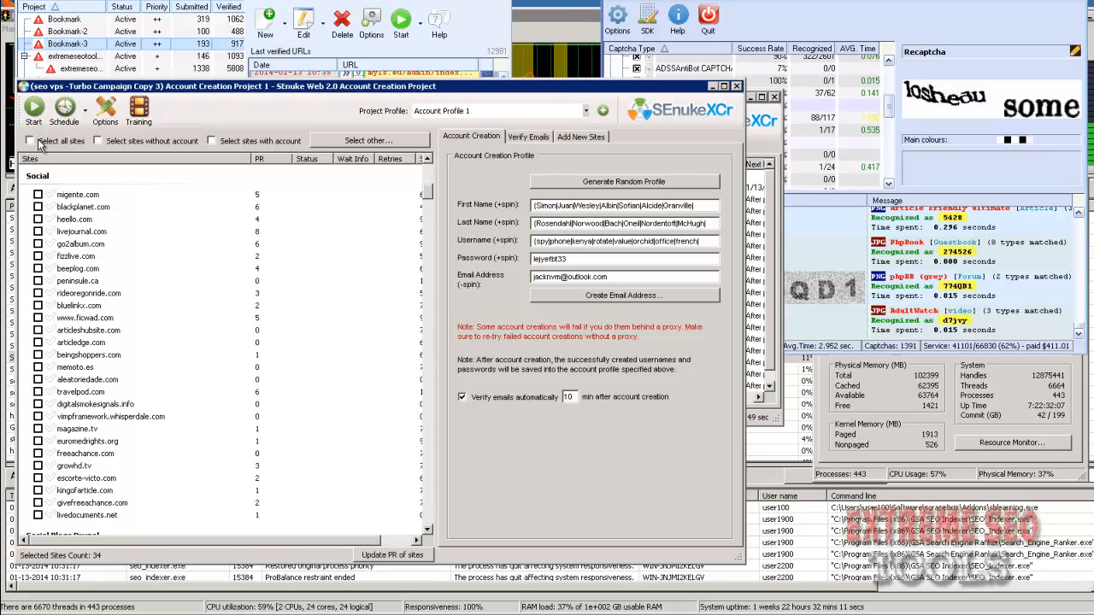
pyautogui.click(34, 107)
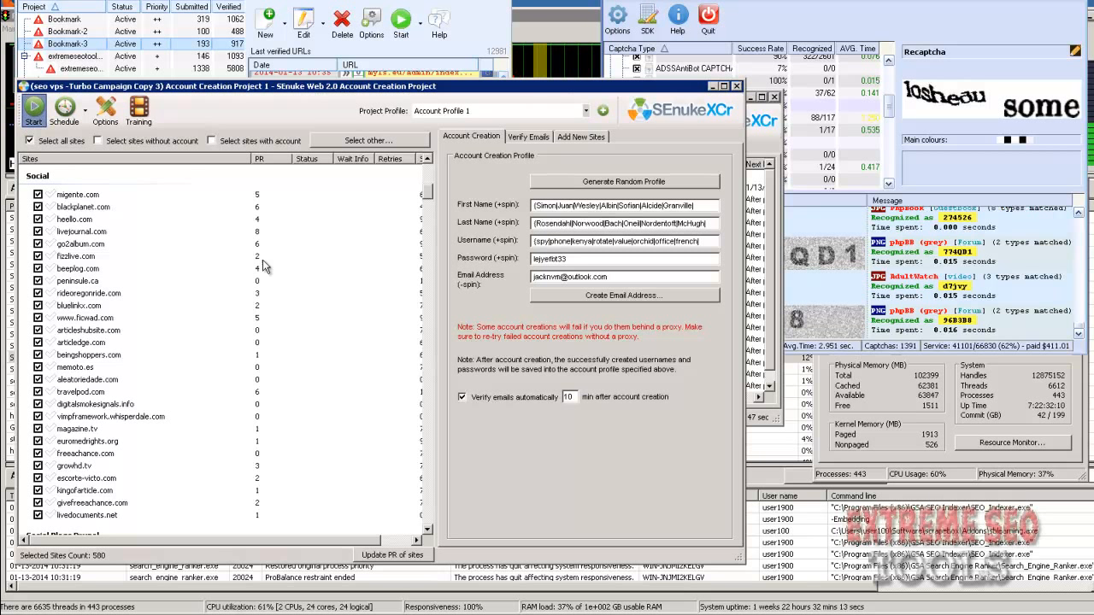
# - Dismiss the notification, deselect all four email providers, and start the account creation with the remaining sites
pyautogui.click(612, 400)
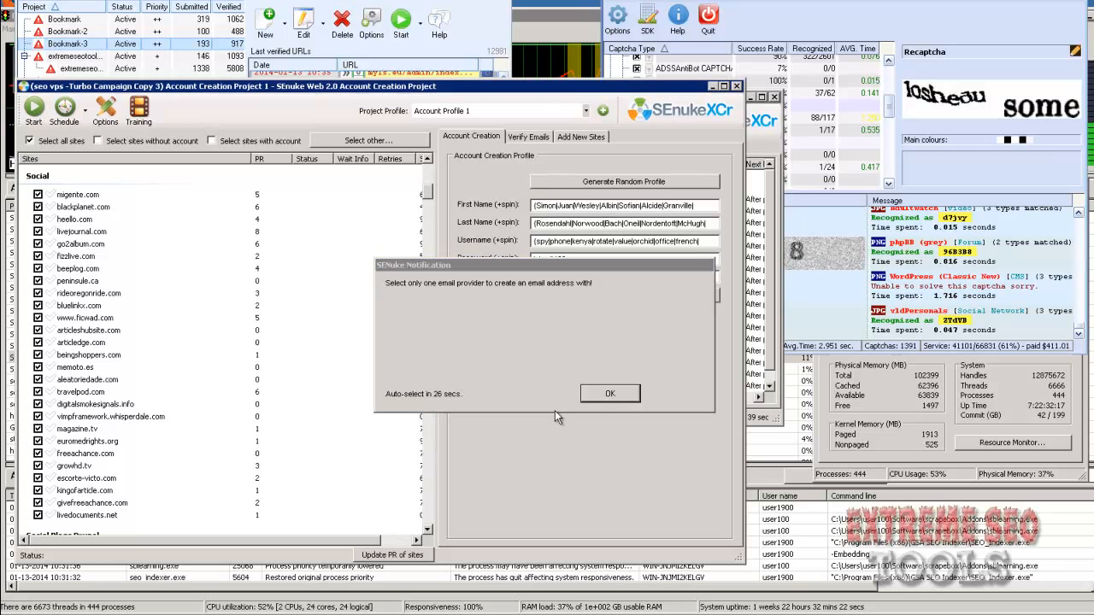
pyautogui.click(607, 394)
pyautogui.click(421, 189)
pyautogui.moveTo(428, 188); pyautogui.dragTo(427, 164)
pyautogui.click(32, 189)
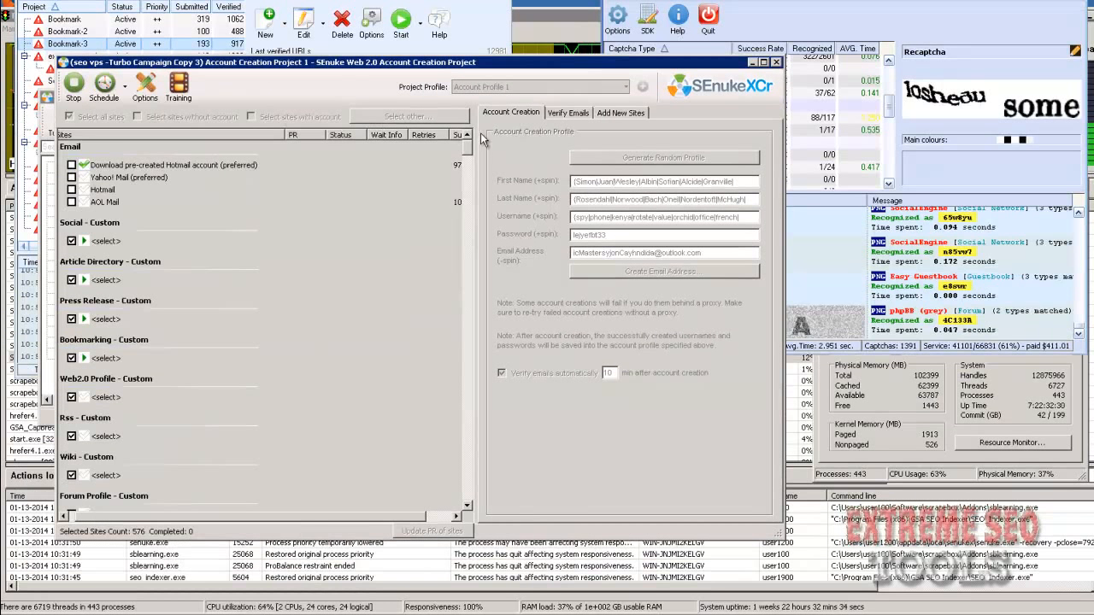
# - Check the account creation progress of the Social sites, and review the primary and backup captcha services in SEnuke's options
pyautogui.scroll(-4, 468, 159)
pyautogui.moveTo(466, 156); pyautogui.dragTo(468, 172)
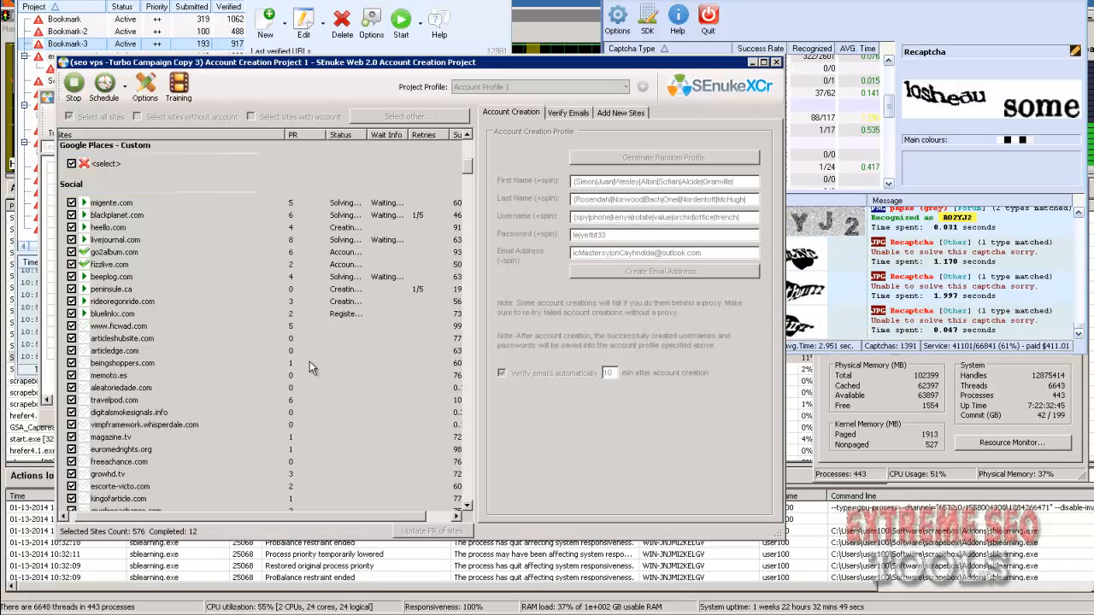
pyautogui.click(145, 86)
pyautogui.moveTo(349, 111)
pyautogui.mouseDown()
pyautogui.moveTo(602, 120)
pyautogui.moveTo(589, 128)
pyautogui.mouseUp()
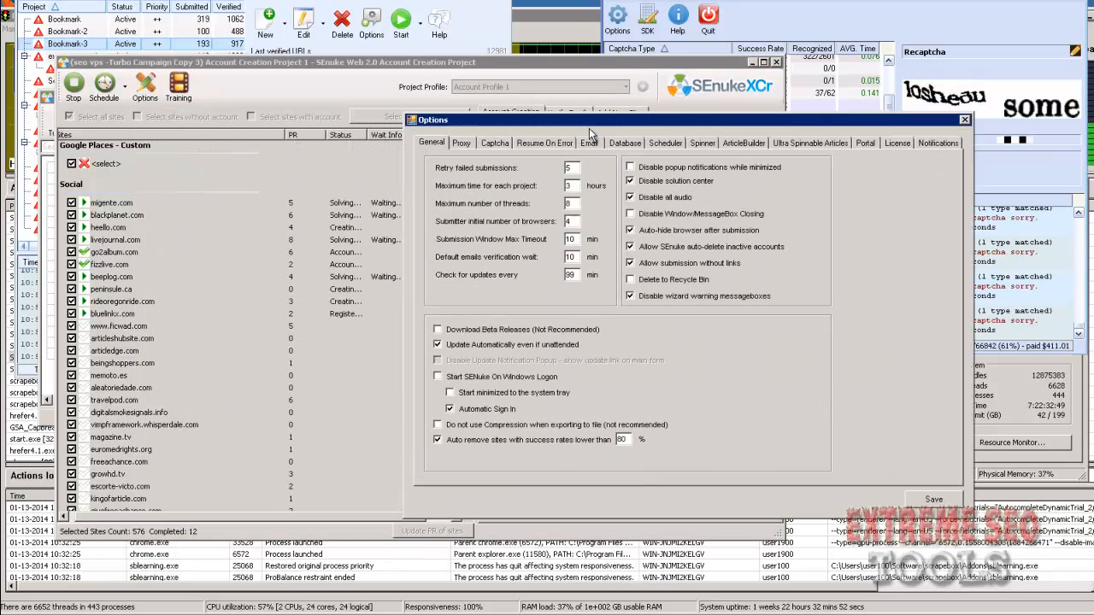
pyautogui.click(492, 144)
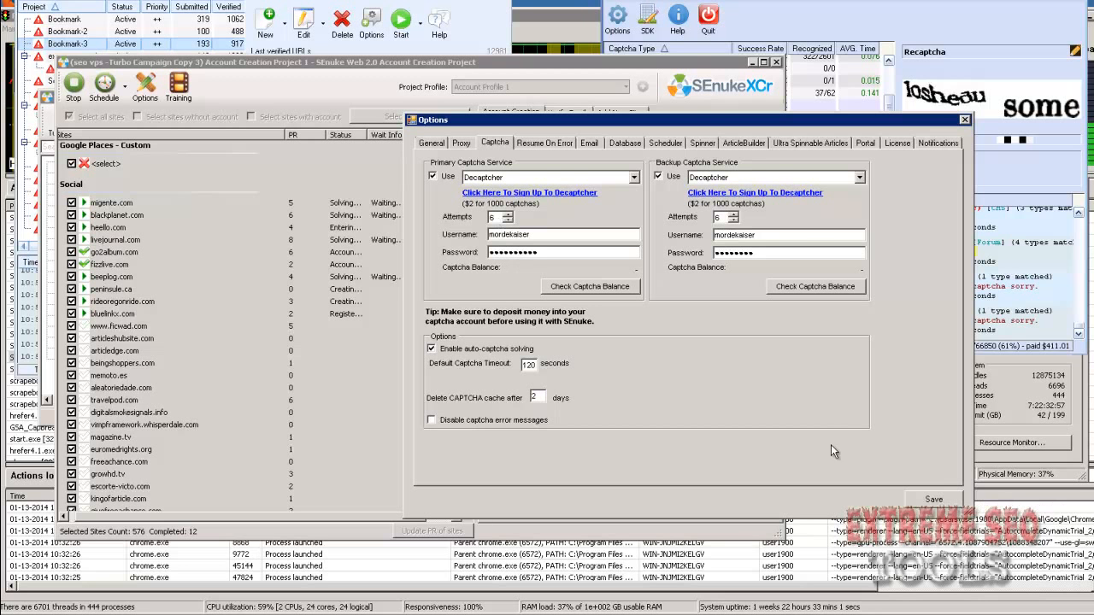
pyautogui.click(956, 502)
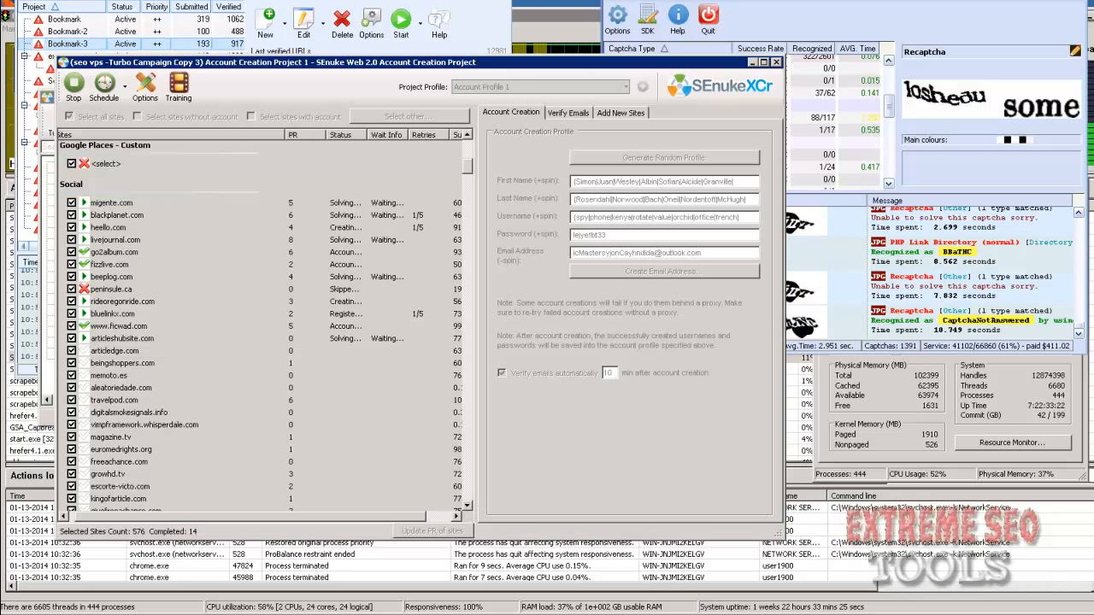
# - Review the selected sites without an account in the account creation project, and start account creation for them
pyautogui.click(870, 1)
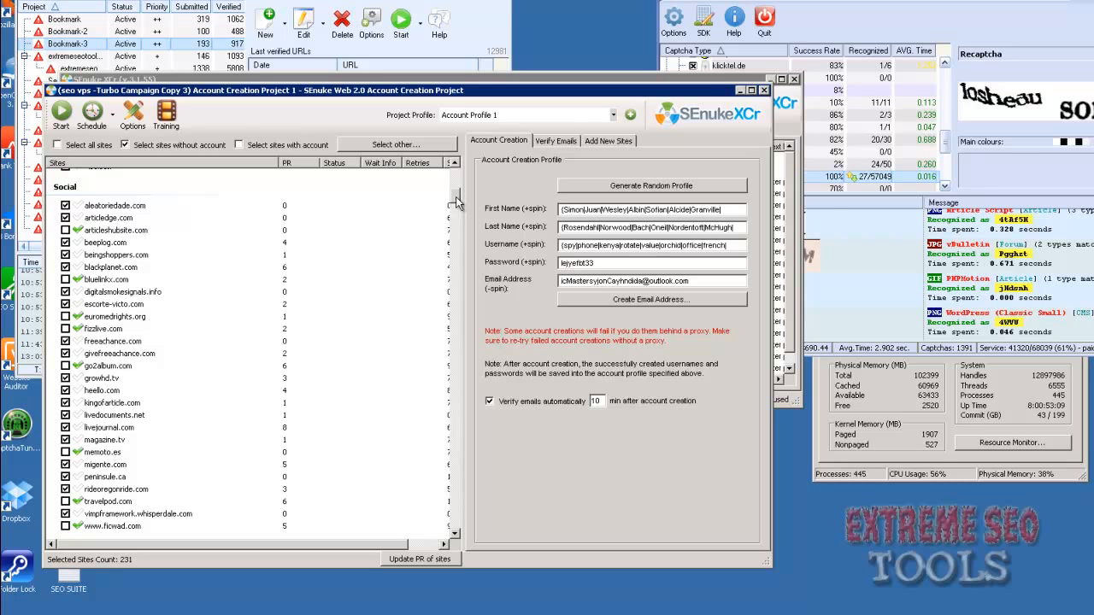
pyautogui.moveTo(455, 209); pyautogui.dragTo(452, 317)
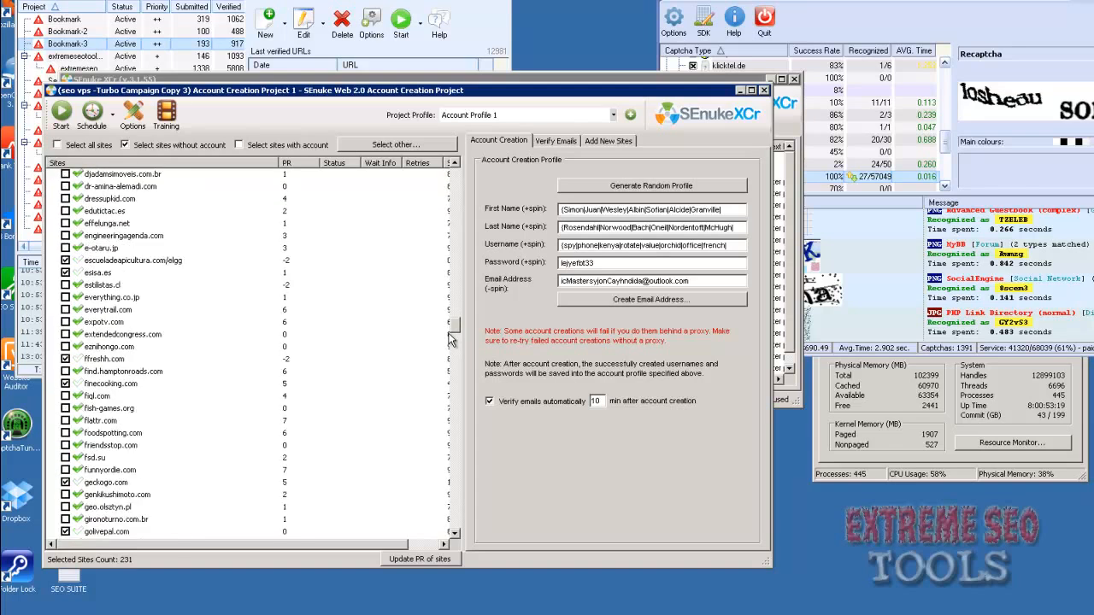
pyautogui.moveTo(447, 385); pyautogui.dragTo(458, 206)
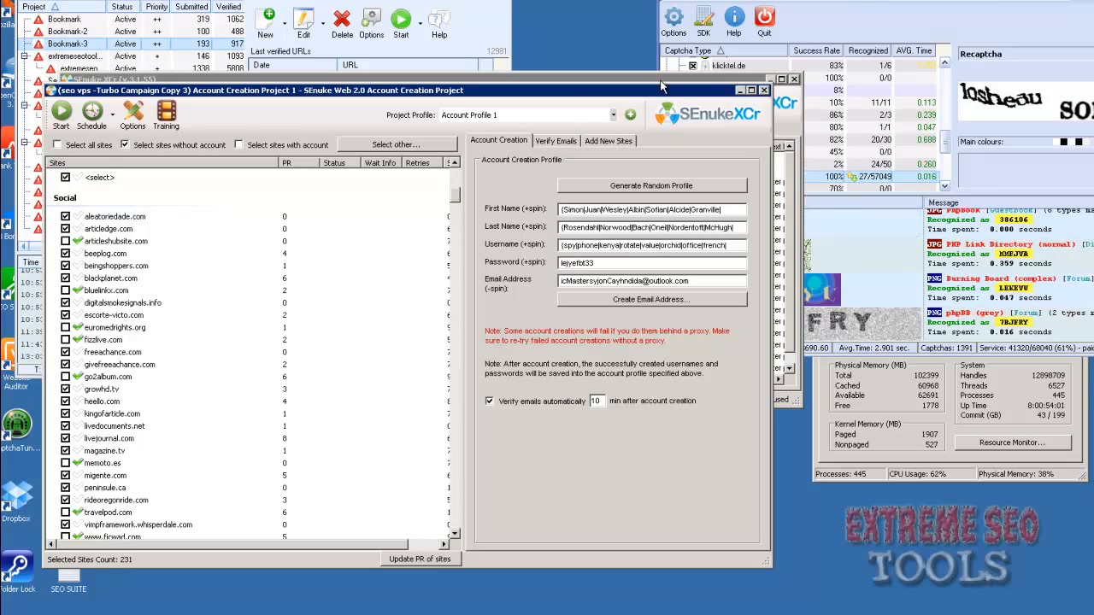
pyautogui.click(64, 115)
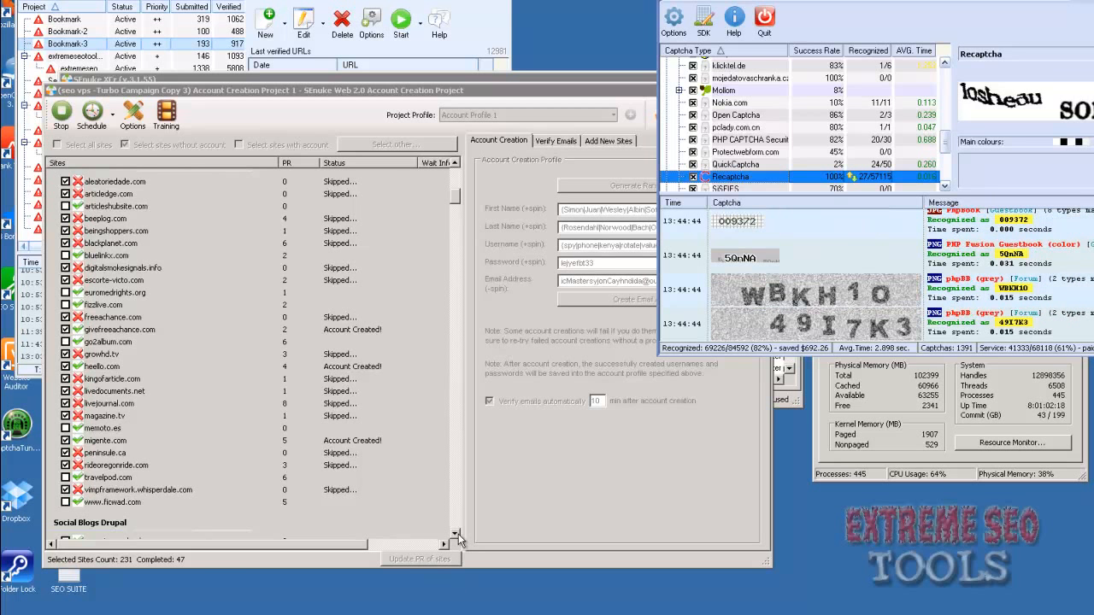
# - Examine the account creation statuses of the Social, Social Blogs and Article Directory sites, and reposition the project window
pyautogui.click(458, 537)
pyautogui.click(458, 537)
pyautogui.click(458, 536)
pyautogui.click(458, 537)
pyautogui.click(458, 536)
pyautogui.click(458, 537)
pyautogui.click(458, 536)
pyautogui.click(459, 537)
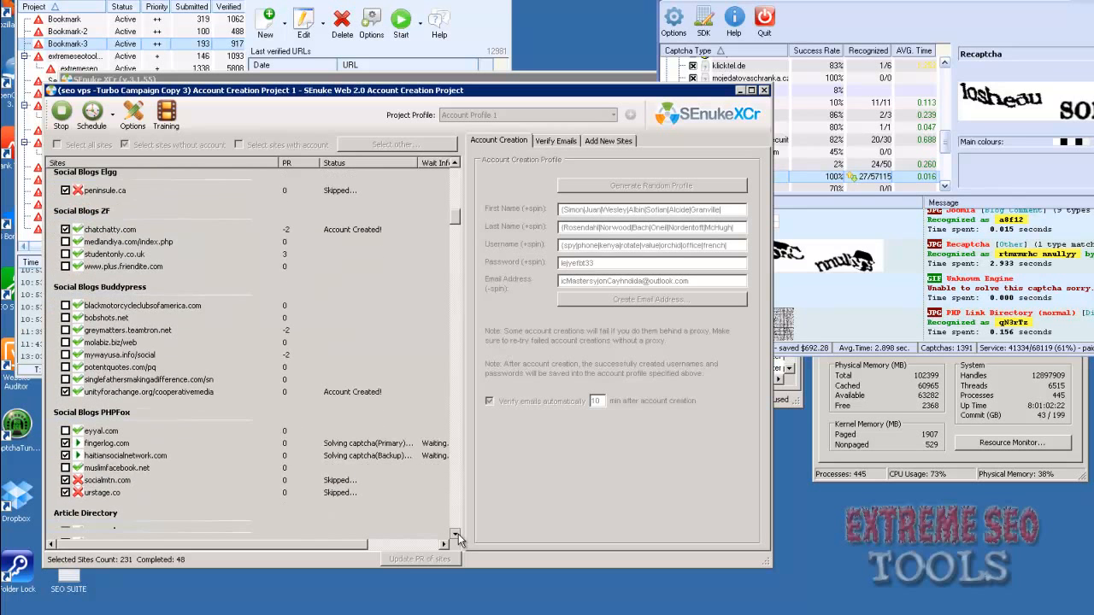
pyautogui.click(458, 537)
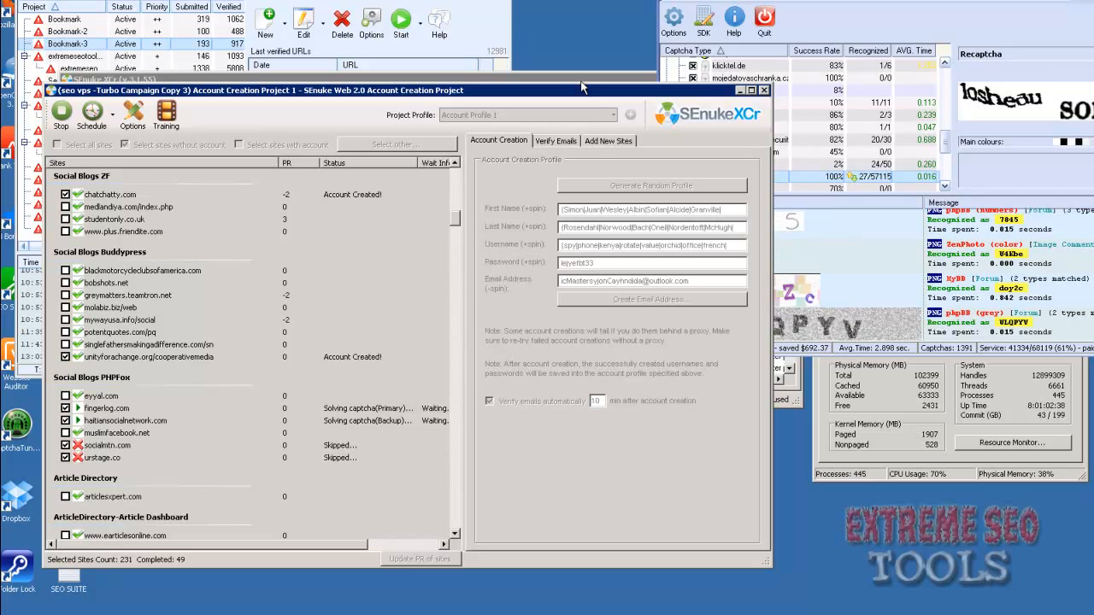
pyautogui.moveTo(581, 86); pyautogui.dragTo(552, 89)
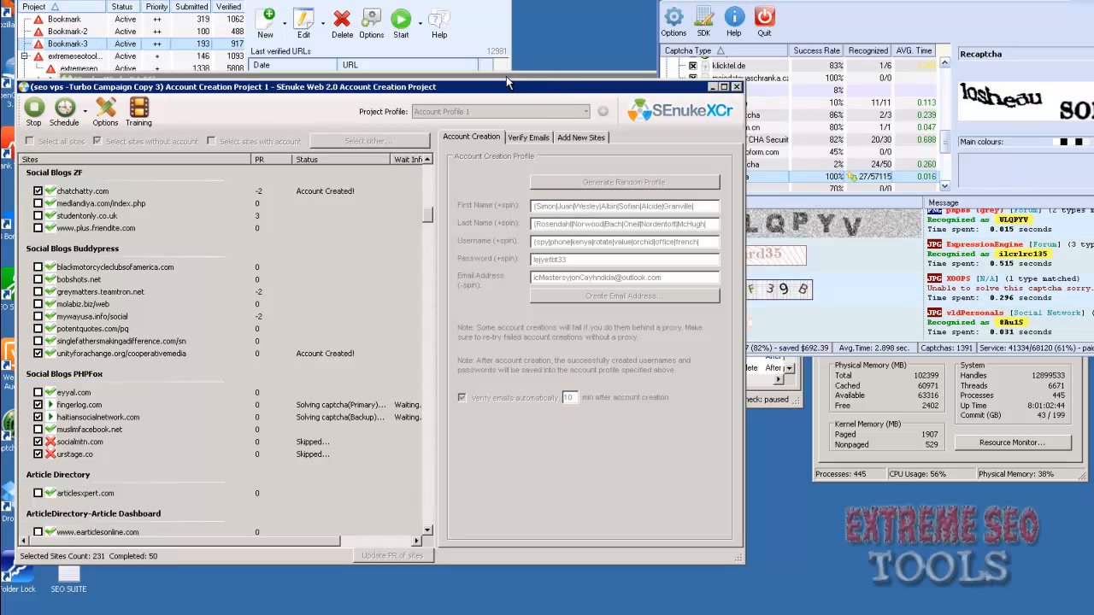
pyautogui.moveTo(506, 79); pyautogui.dragTo(490, 68)
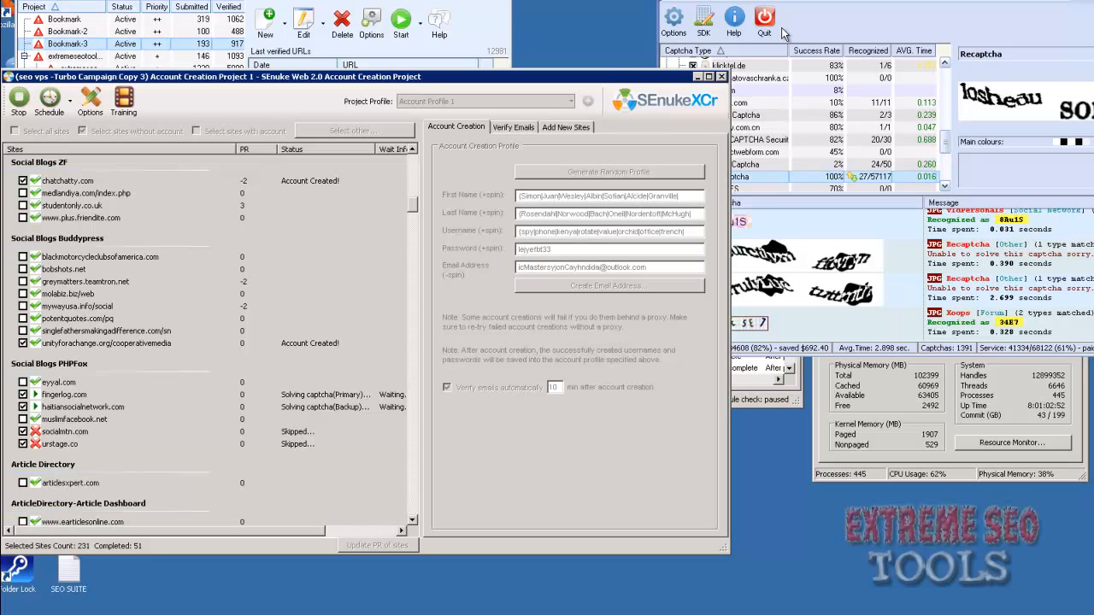
pyautogui.moveTo(636, 76); pyautogui.dragTo(817, 84)
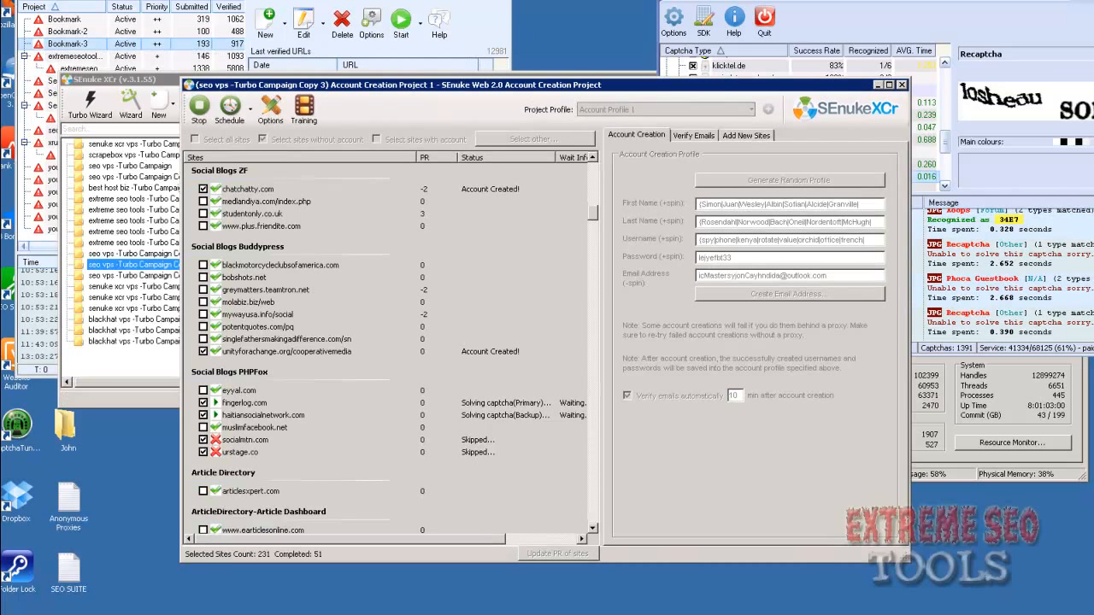
# - Switch to the web browser and review the Package #3 VPS specifications and monthly price on the hosting site
pyautogui.moveTo(69, 613)
pyautogui.click(141, 598)
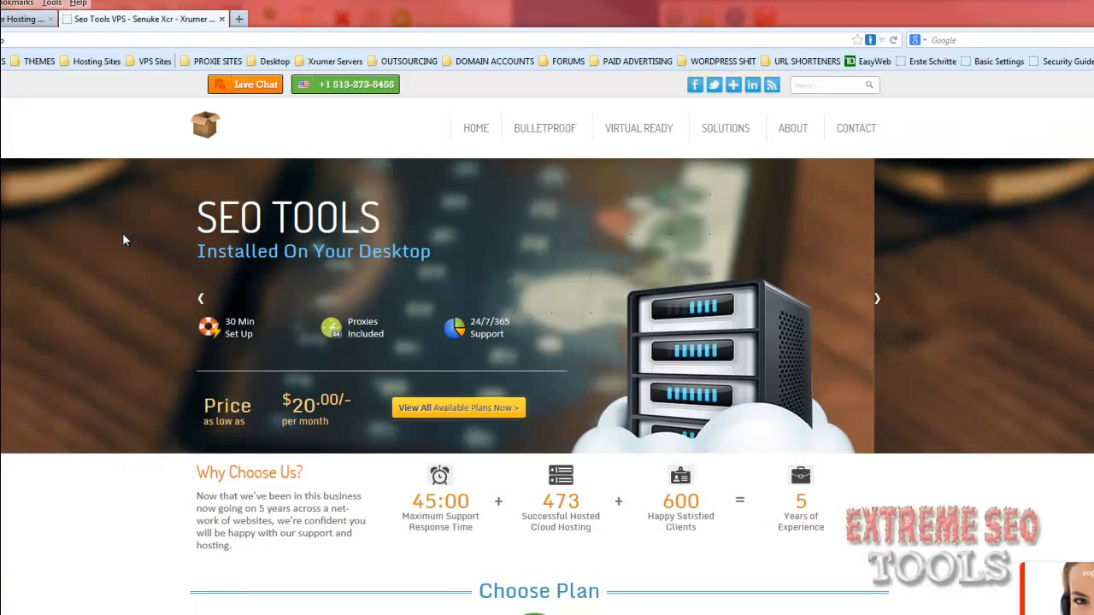
pyautogui.click(30, 19)
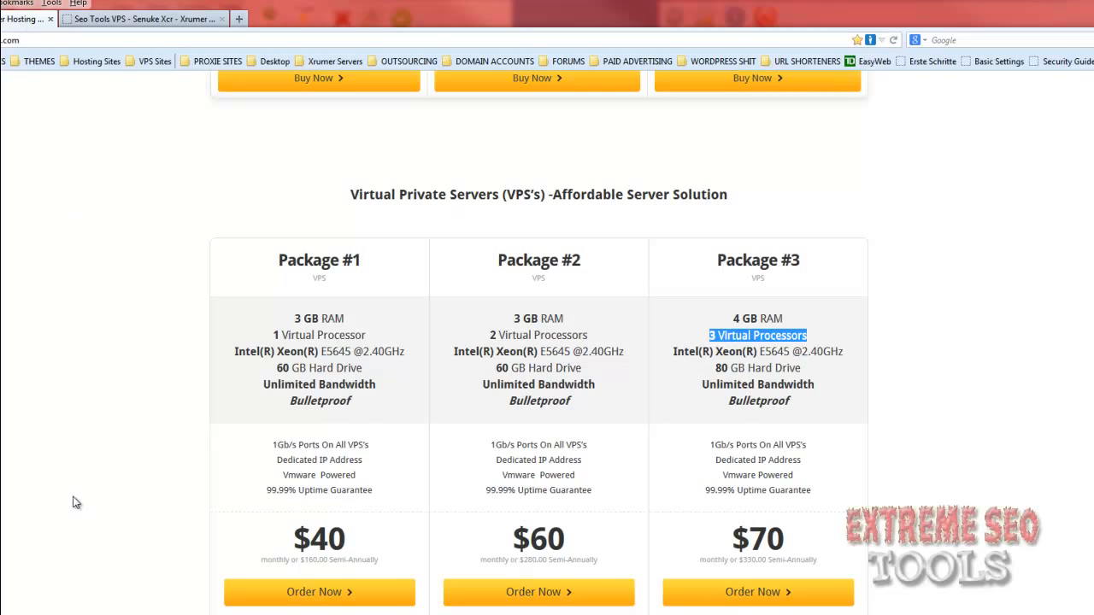
pyautogui.scroll(-1, 69, 504)
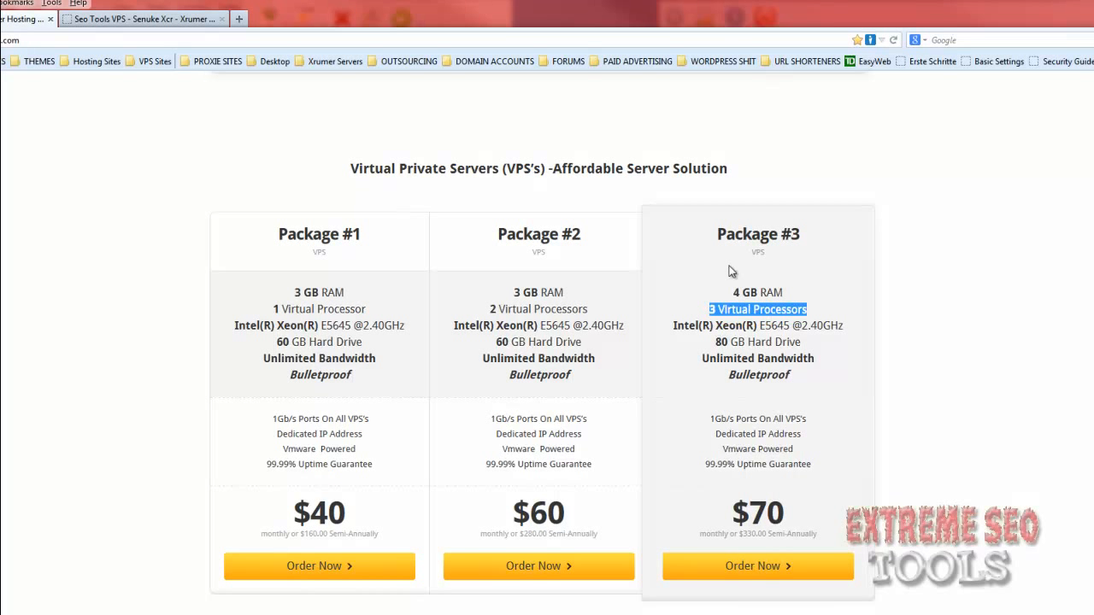
pyautogui.moveTo(707, 234); pyautogui.dragTo(812, 248)
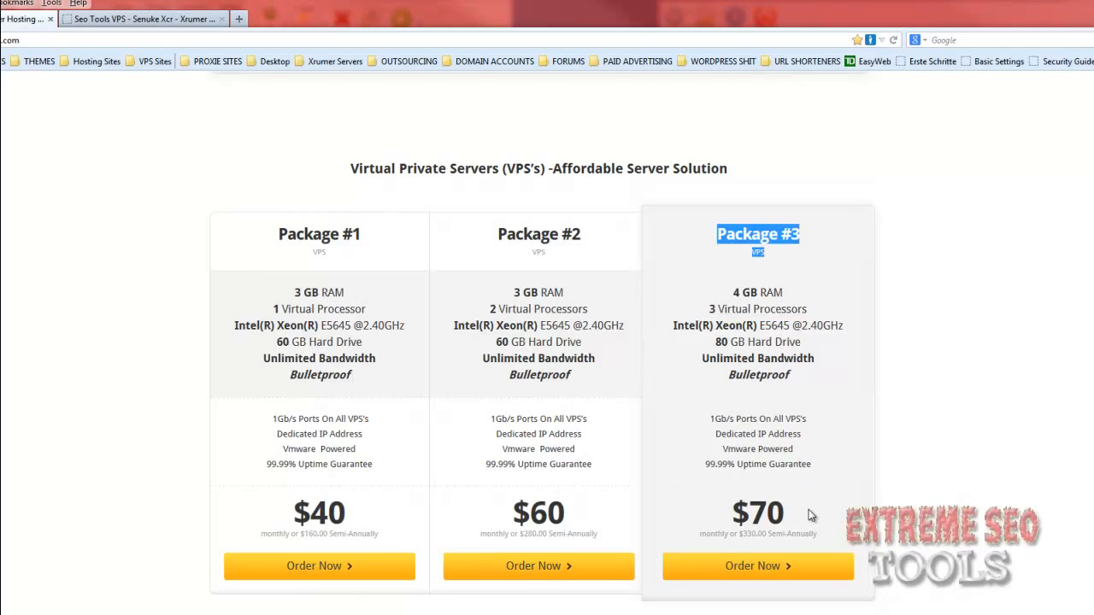
pyautogui.moveTo(809, 509); pyautogui.dragTo(722, 514)
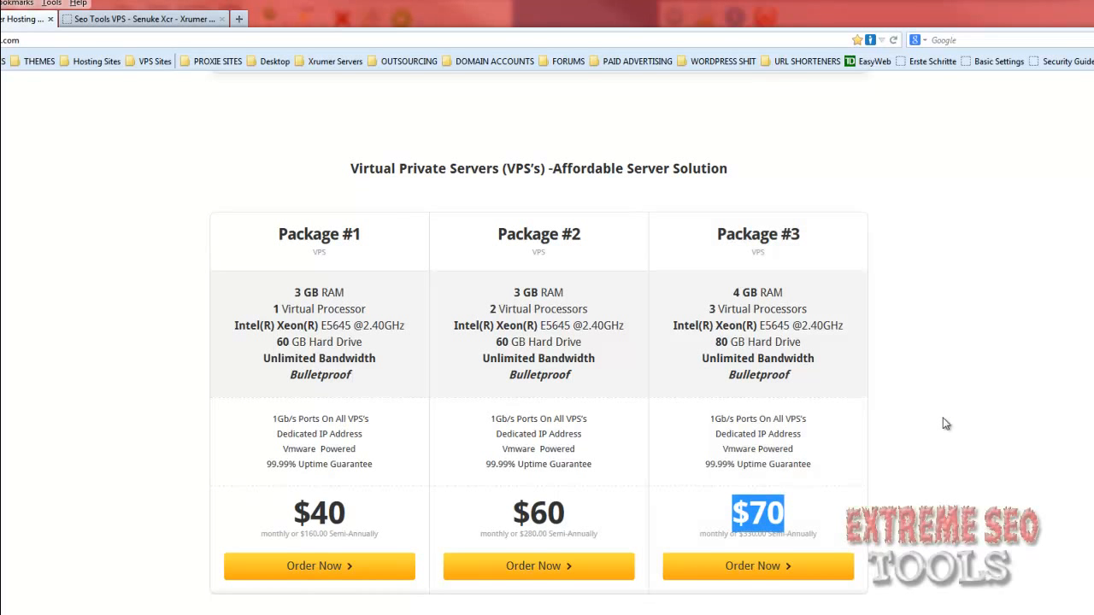
pyautogui.moveTo(800, 519); pyautogui.dragTo(731, 511)
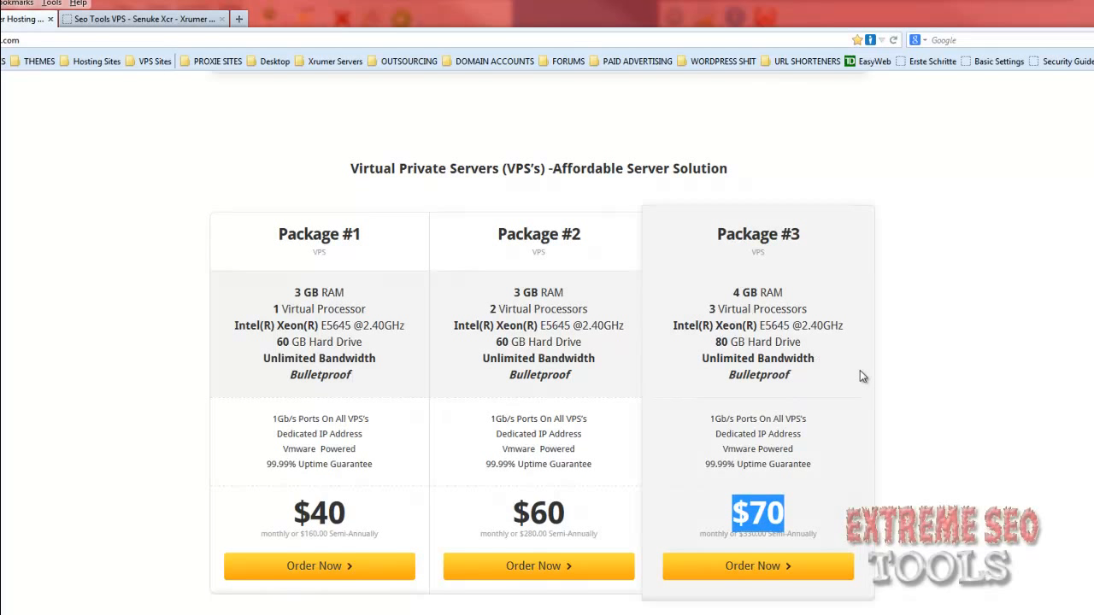
# - Switch to the Seo Tools VPS site and review the specifications and monthly prices of its AMD Dedicated Cloud servers
pyautogui.click(170, 20)
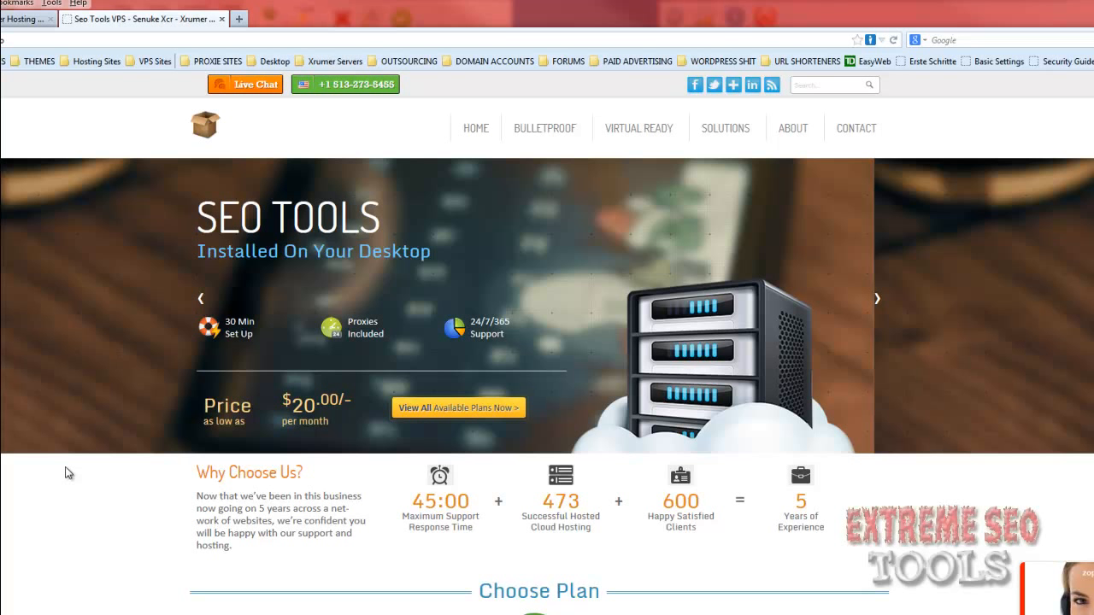
pyautogui.moveTo(550, 152)
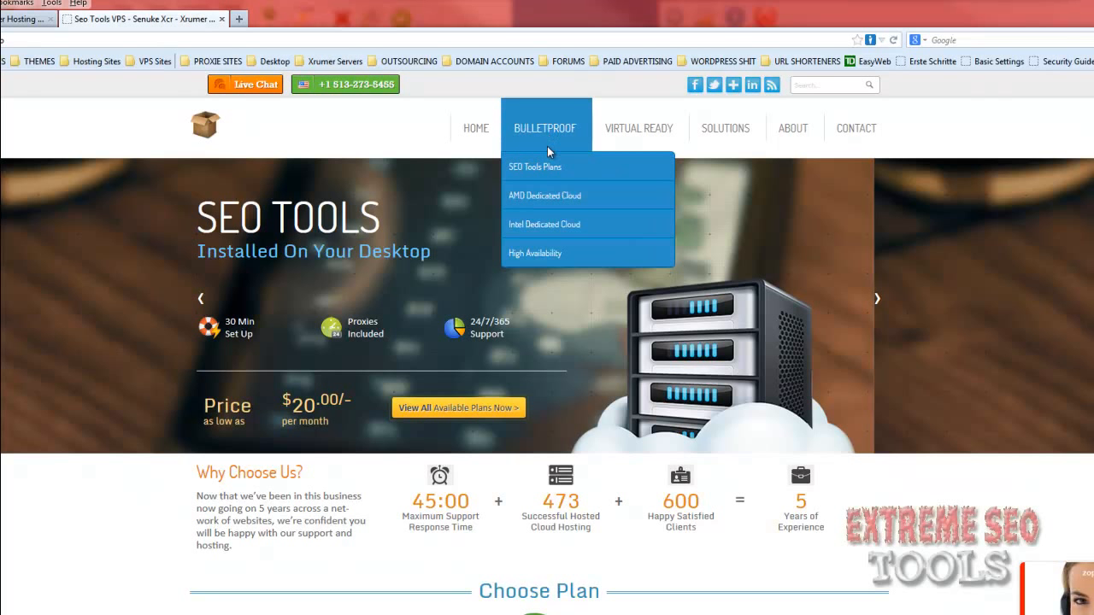
pyautogui.click(544, 195)
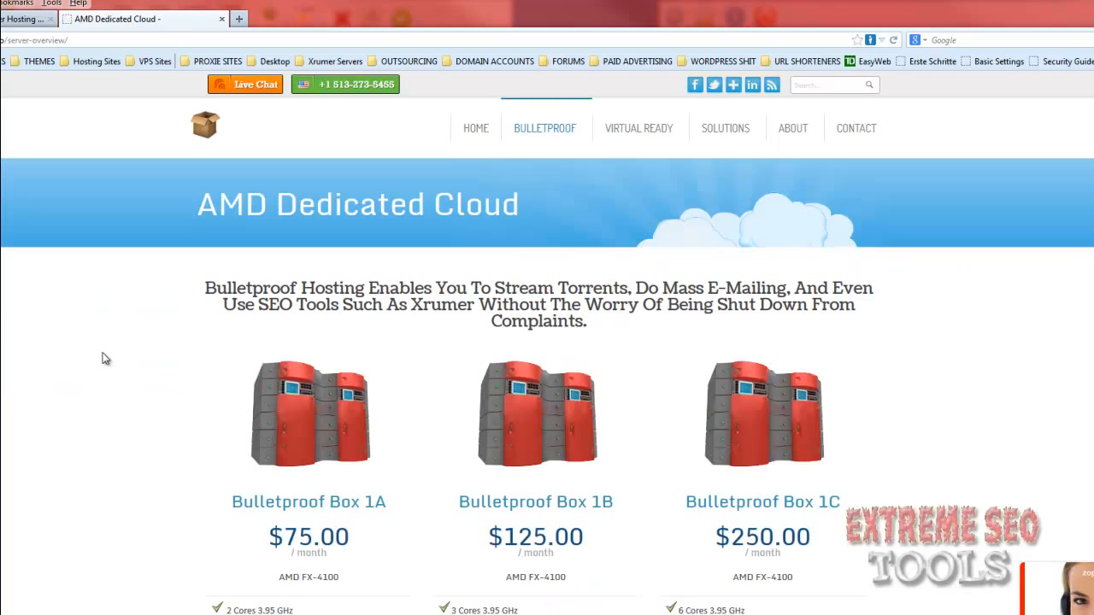
pyautogui.scroll(-3, 102, 359)
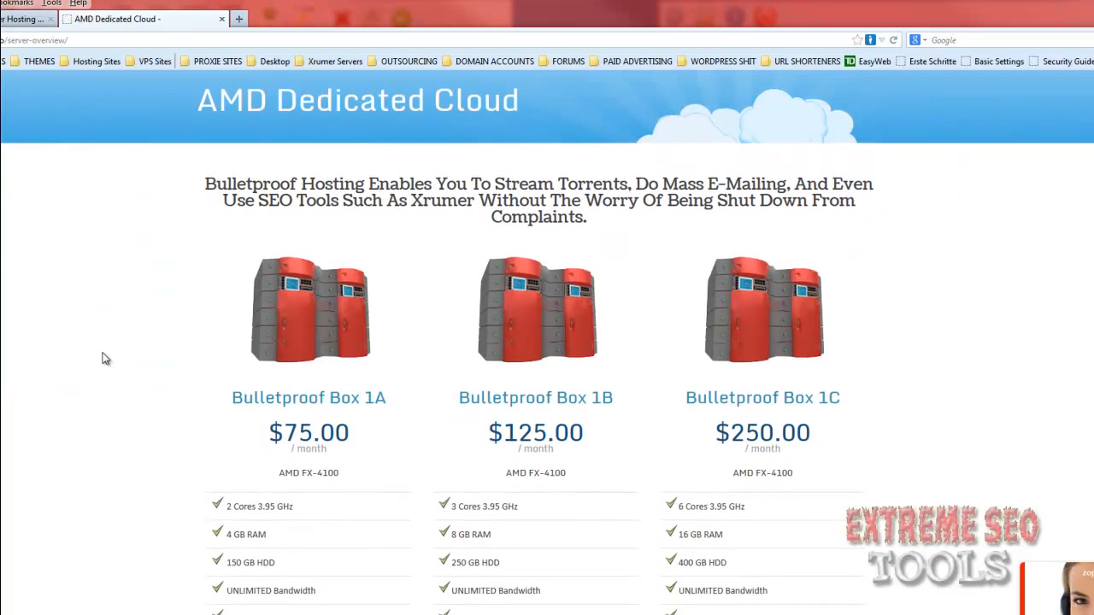
pyautogui.scroll(-5, 101, 359)
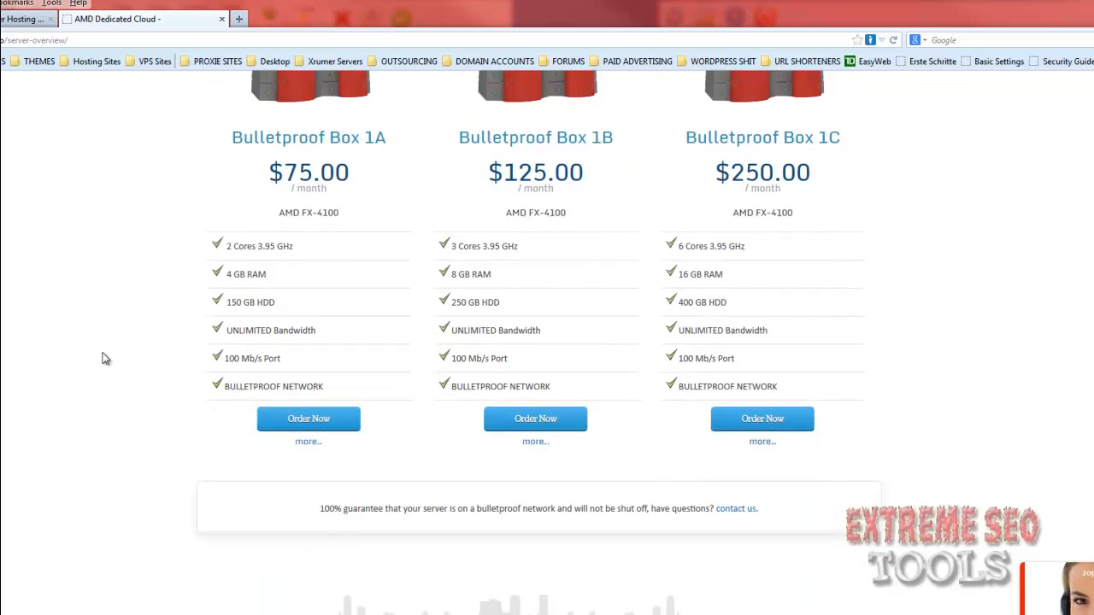
pyautogui.scroll(8, 102, 359)
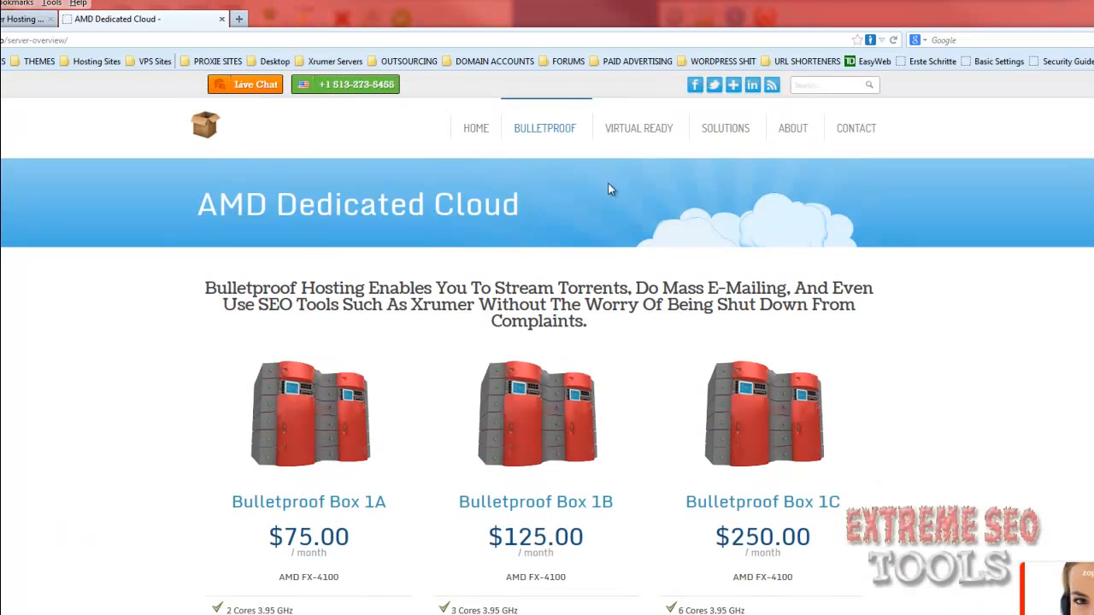
# - Open the Intel Dedicated Cloud page and look over the Bulletproof Box server offers
pyautogui.moveTo(542, 139)
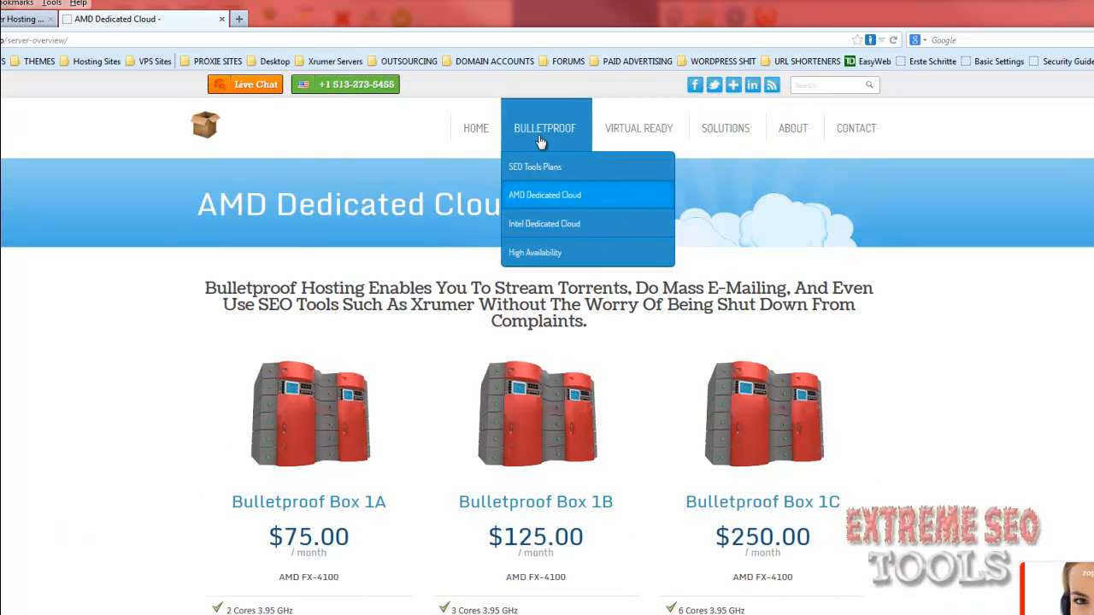
pyautogui.click(532, 224)
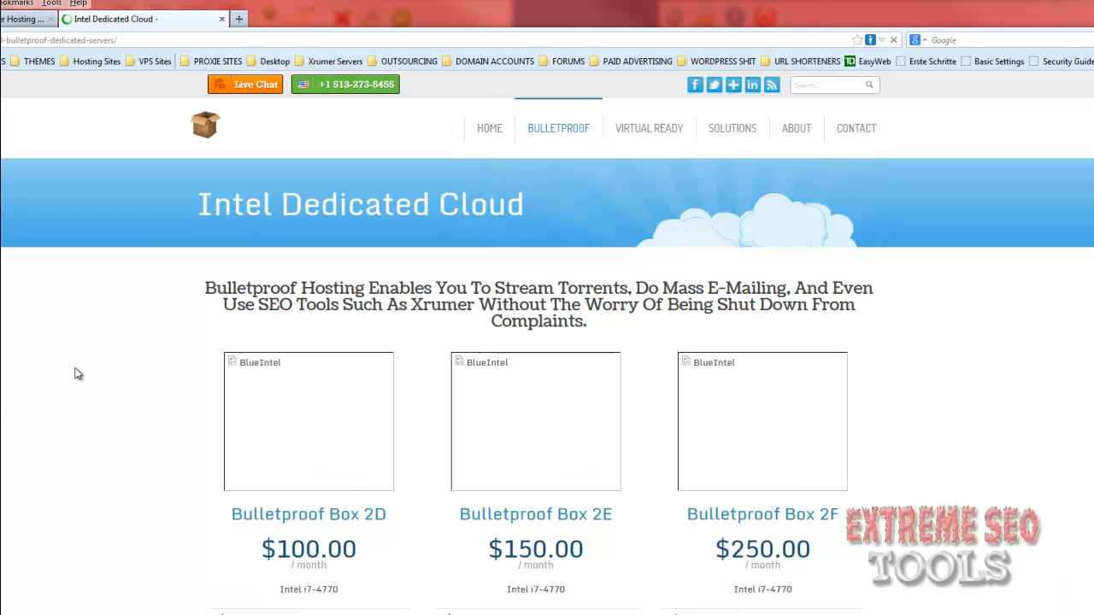
pyautogui.scroll(-2, 75, 373)
pyautogui.scroll(2, 73, 371)
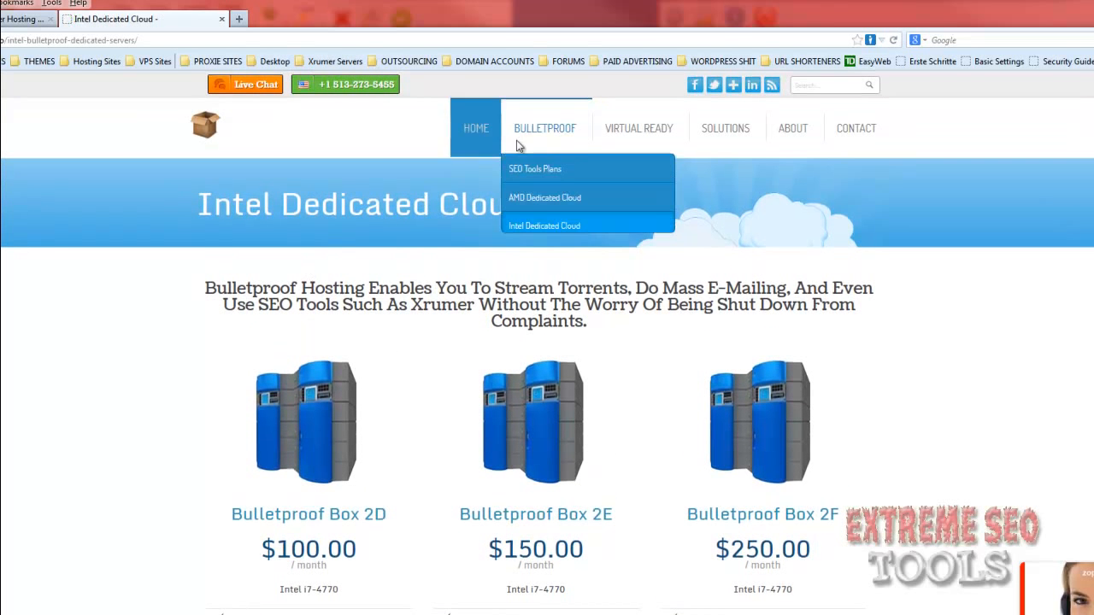
# - Open the SEO Tools Plans page and compare the prices and included tools of Plans 1 to 4
pyautogui.click(531, 168)
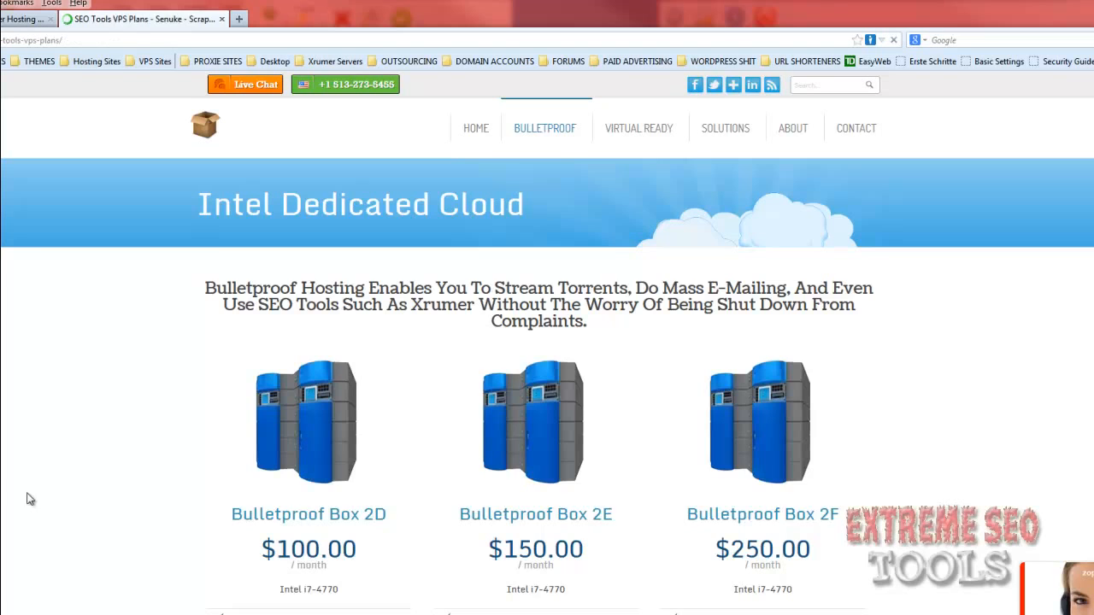
pyautogui.scroll(-6, 26, 494)
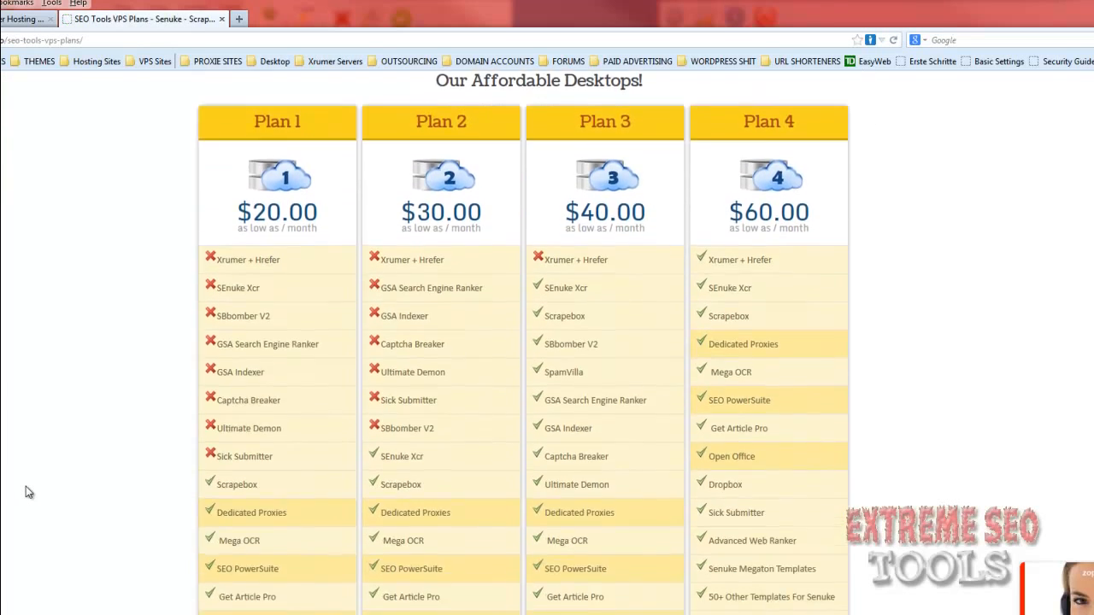
pyautogui.scroll(6, 29, 491)
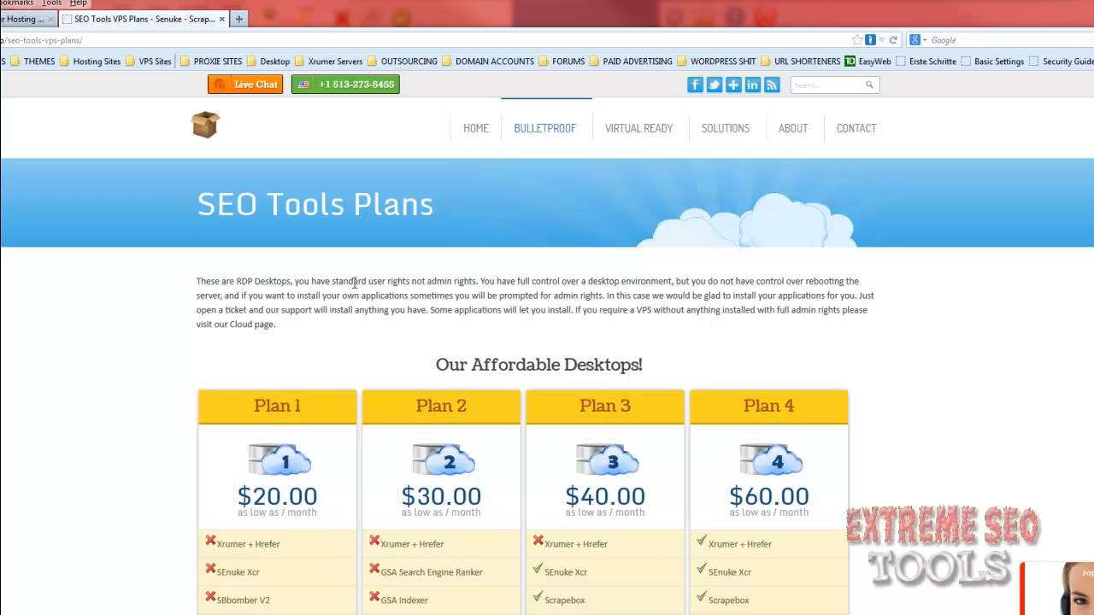
# - Return to the site's home page and check the maximum support response time under Why Choose Us
pyautogui.click(476, 146)
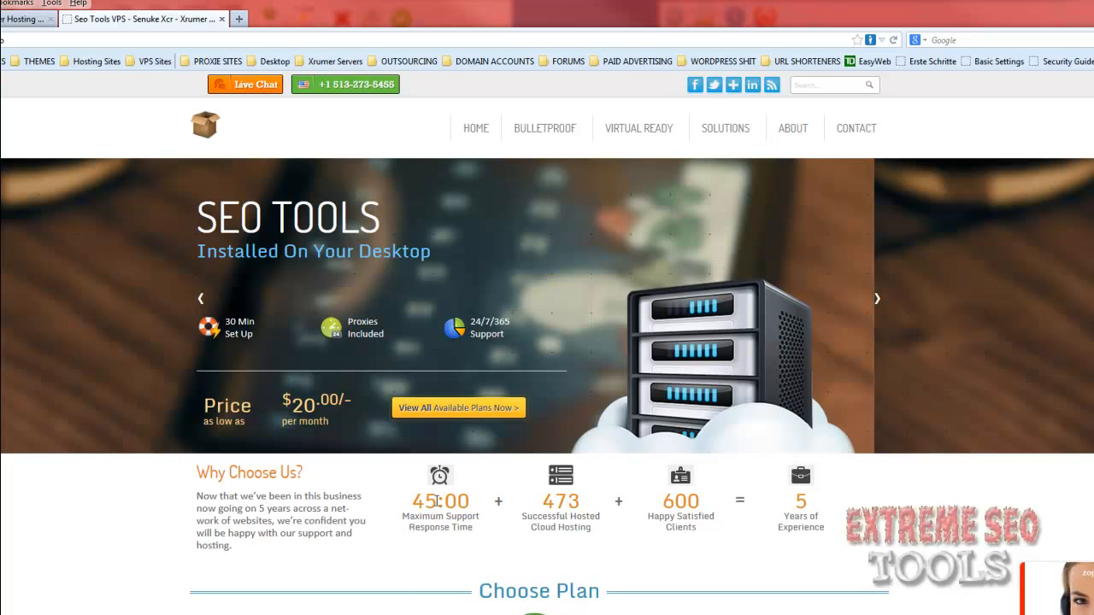
pyautogui.moveTo(410, 503); pyautogui.dragTo(484, 507)
pyautogui.click(1014, 512)
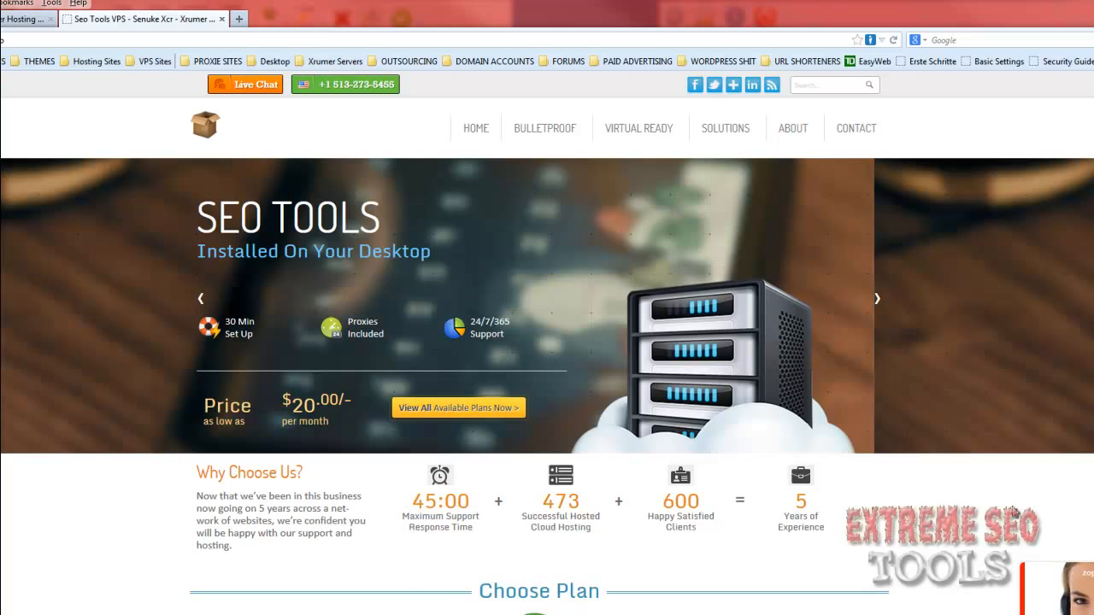